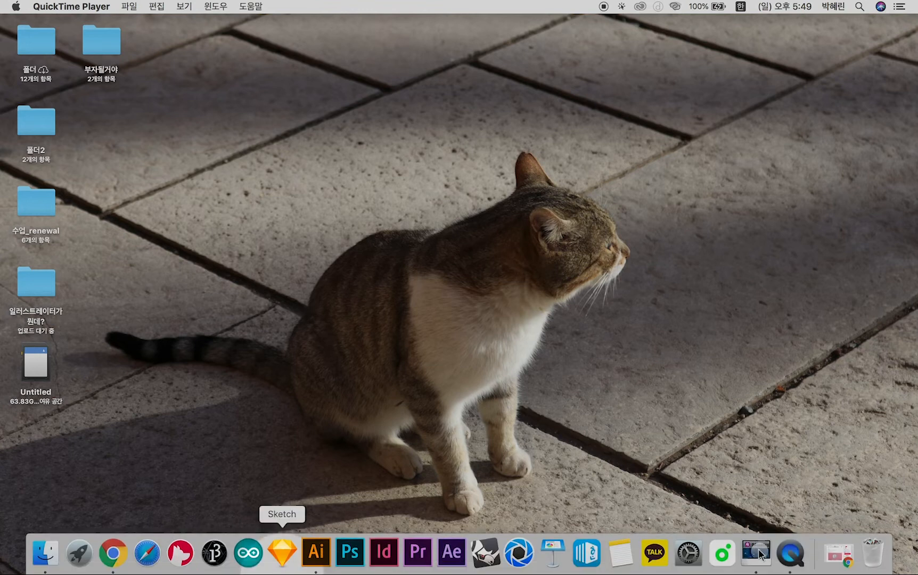
# Switch to Photoshop and open the new document dialog
pyautogui.click(350, 554)
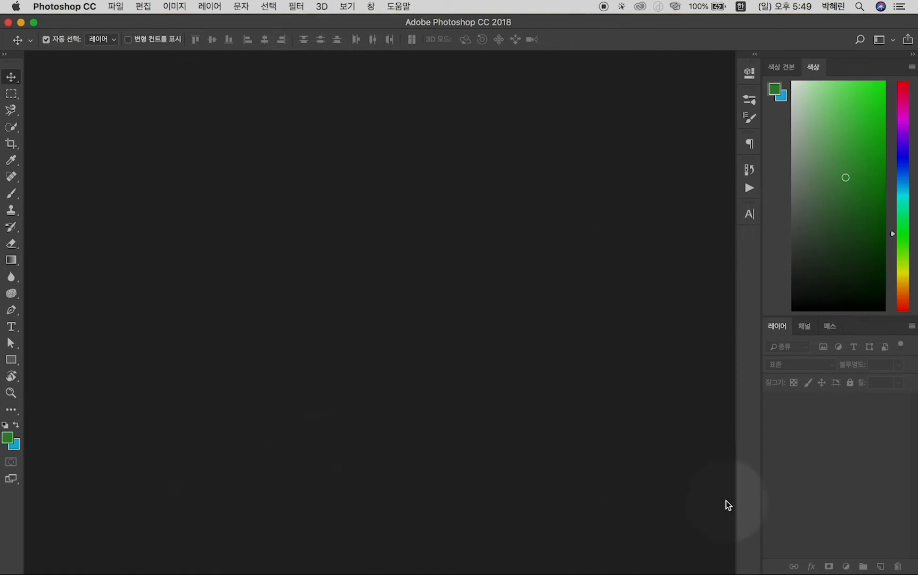
pyautogui.click(116, 6)
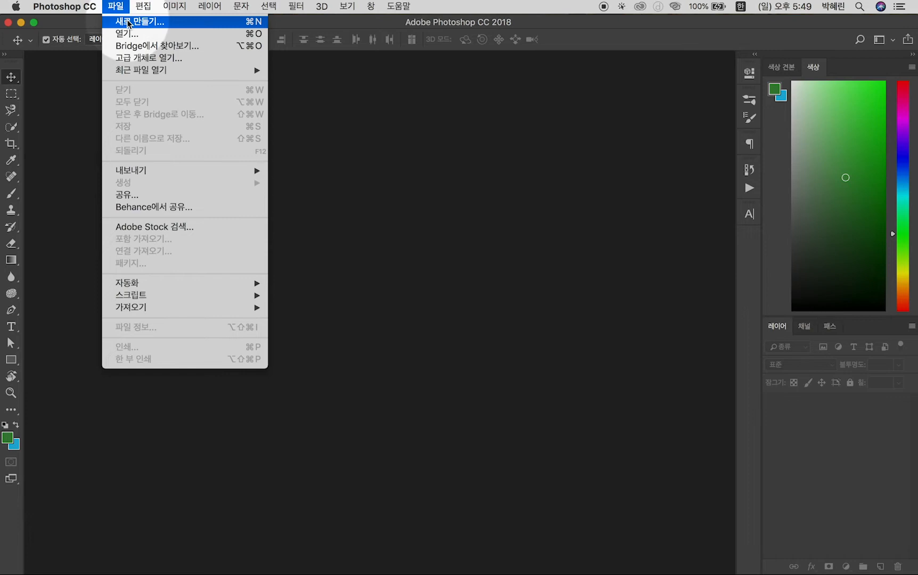
pyautogui.click(128, 22)
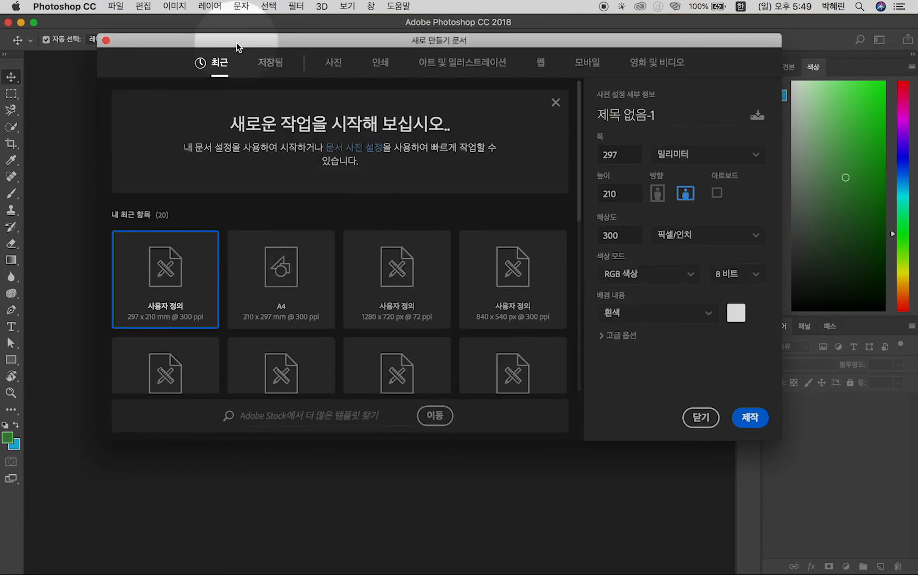
pyautogui.moveTo(236, 42); pyautogui.dragTo(246, 66)
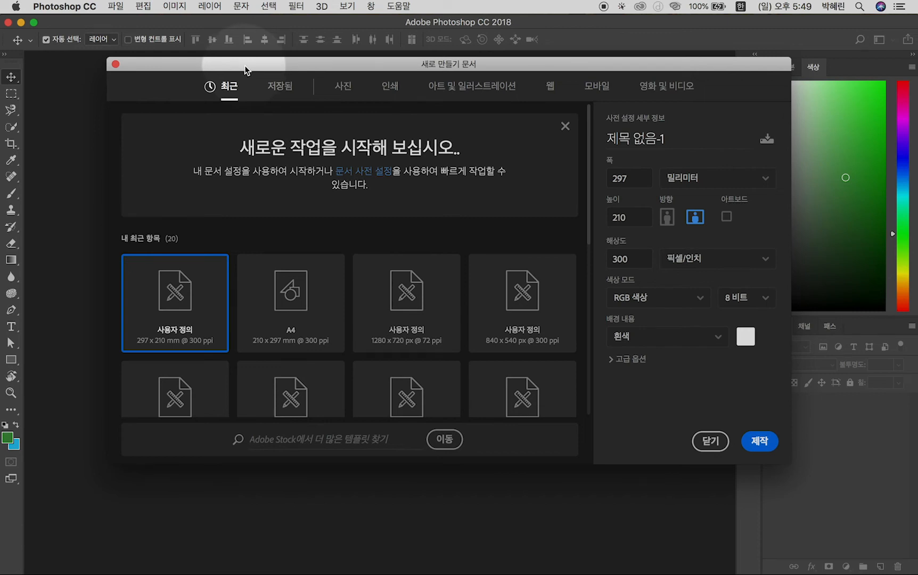
# Look through the print, mobile and web document presets, trying A4 and the 1920 x 1080 px large web preset
pyautogui.click(388, 87)
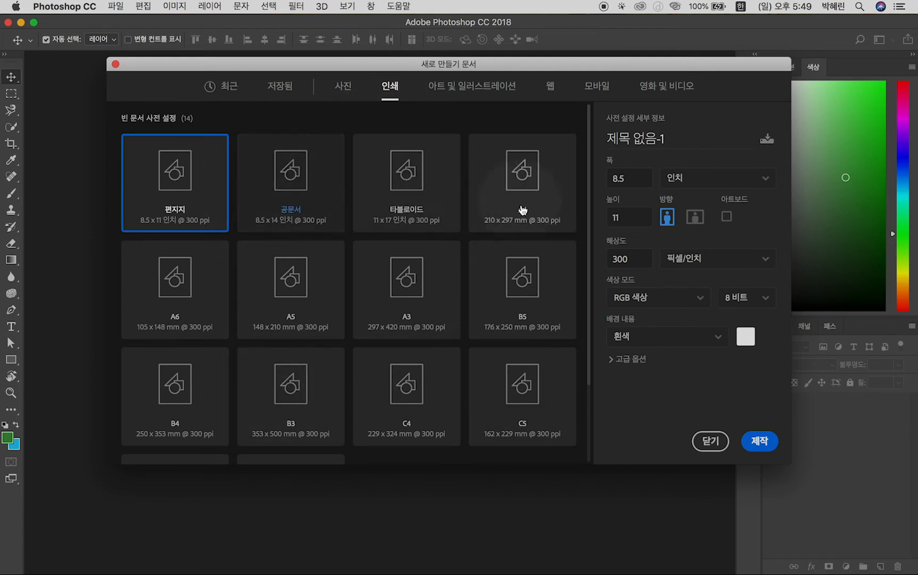
pyautogui.scroll(-3, 522, 367)
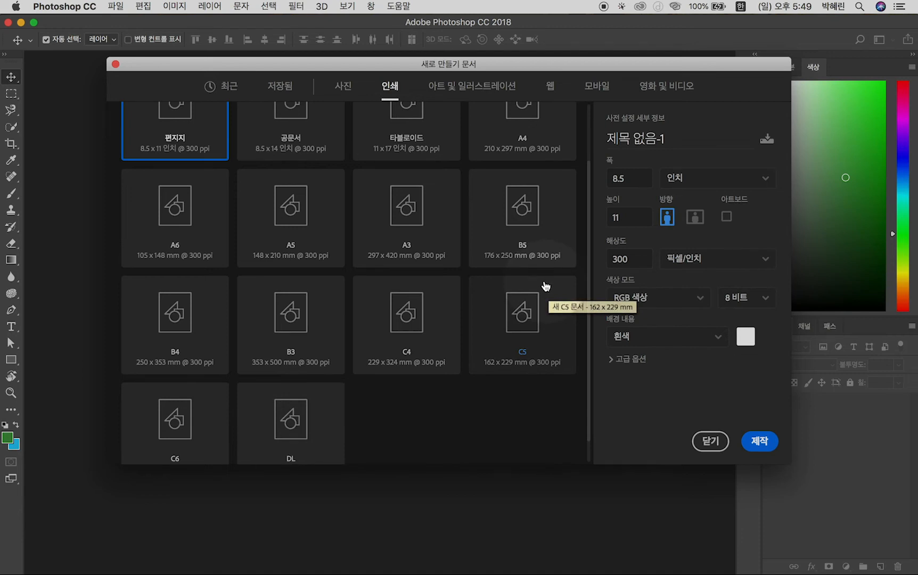
pyautogui.scroll(3, 543, 290)
pyautogui.click(531, 206)
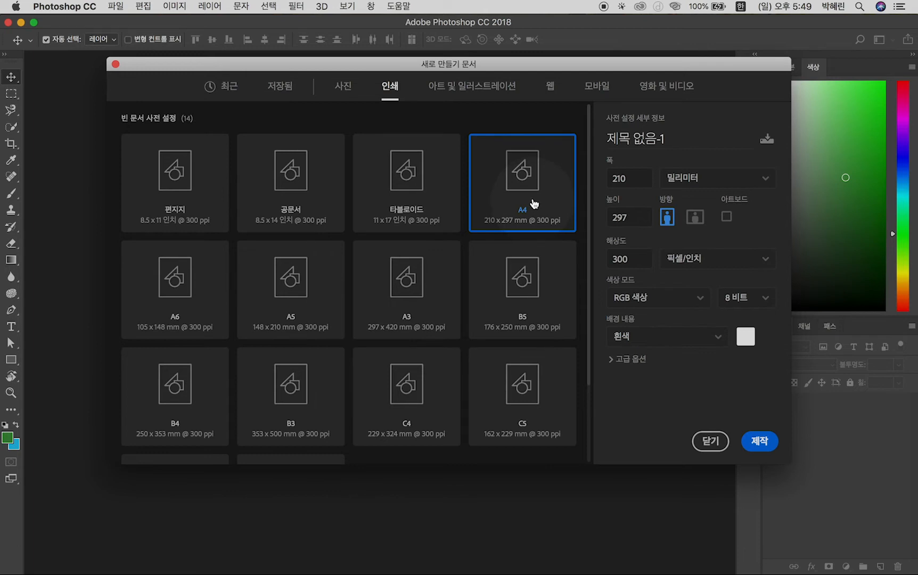
pyautogui.click(595, 87)
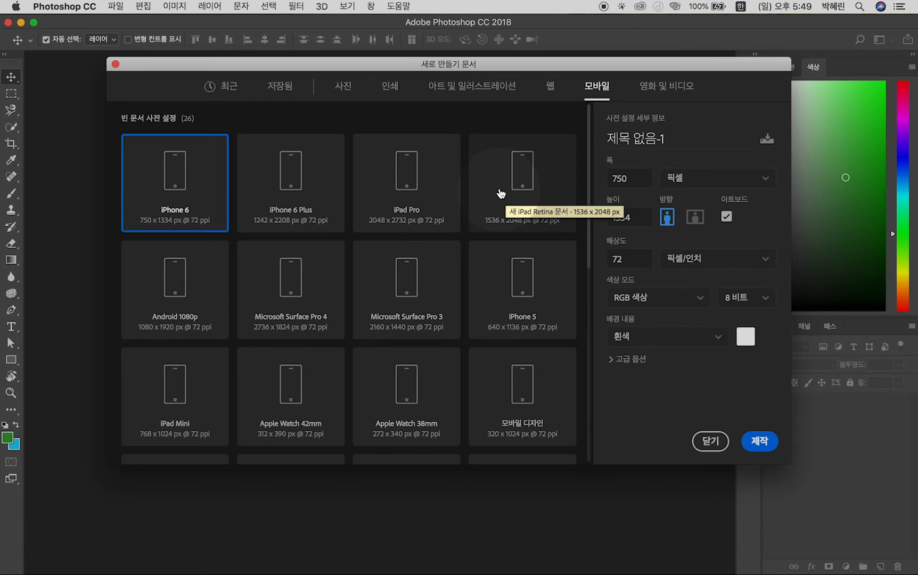
pyautogui.click(550, 86)
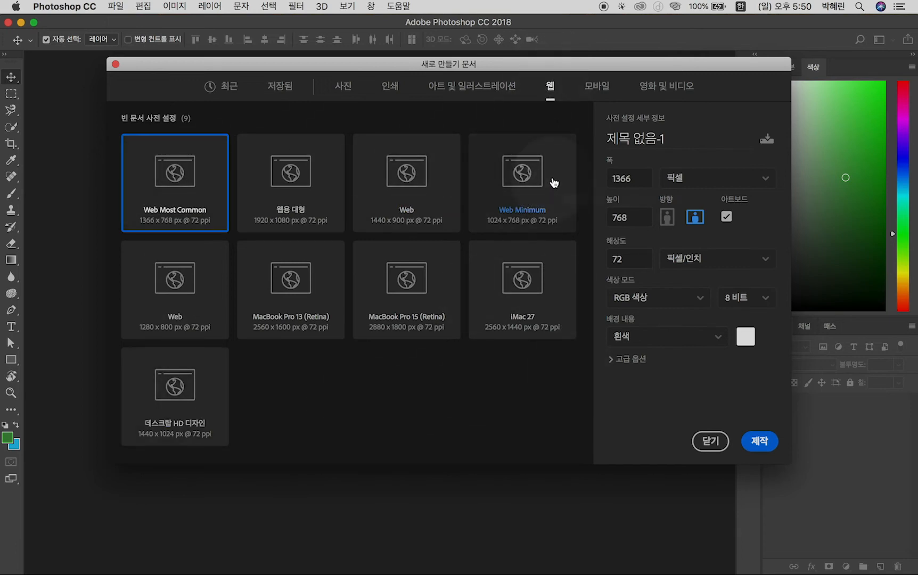
pyautogui.click(310, 183)
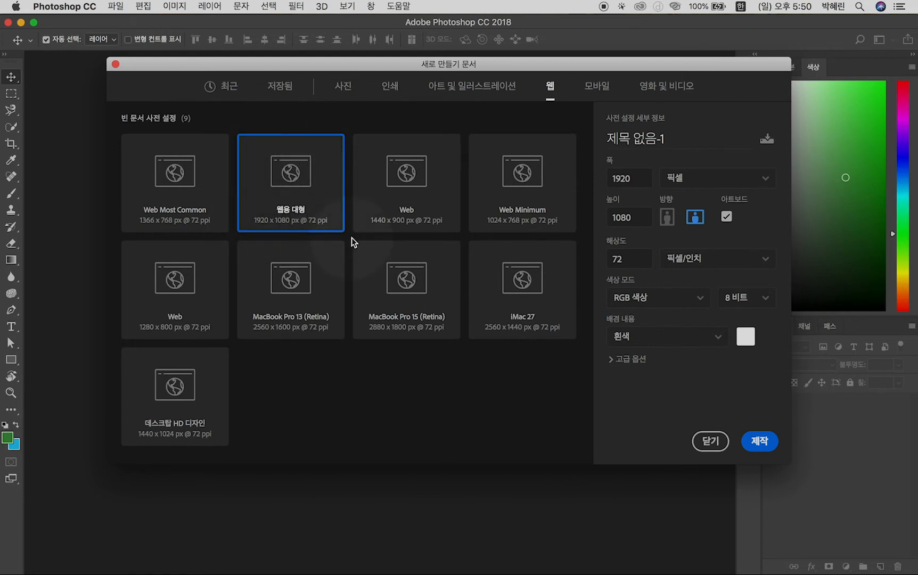
# Create a new A4 print document, 210 x 297 mm at 300 ppi, in RGB colour with a white background
pyautogui.click(389, 87)
pyautogui.click(523, 203)
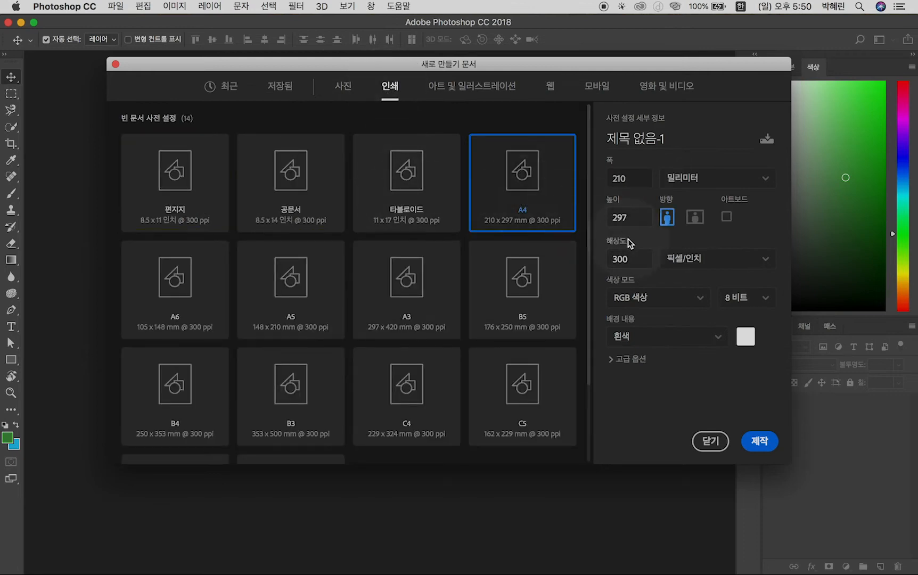
pyautogui.click(761, 440)
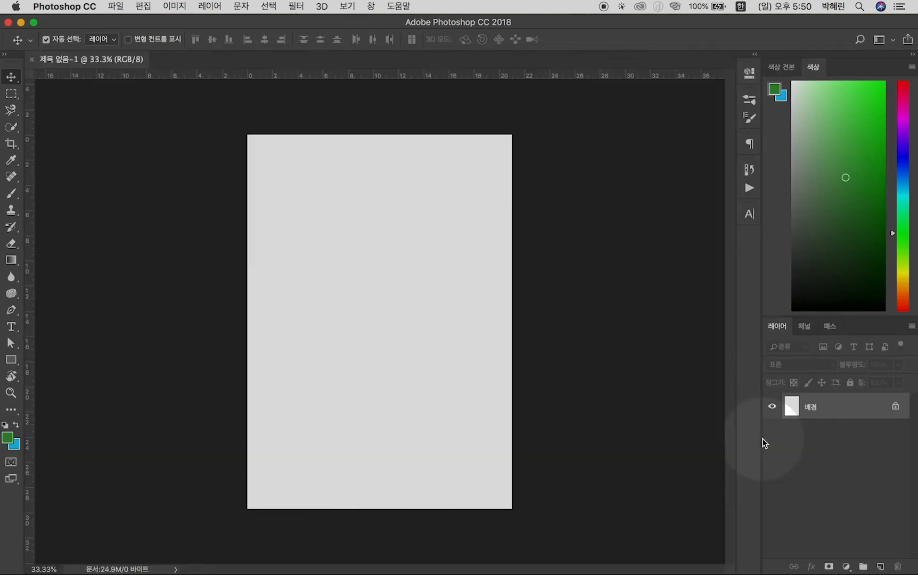
pyautogui.press('super+0')
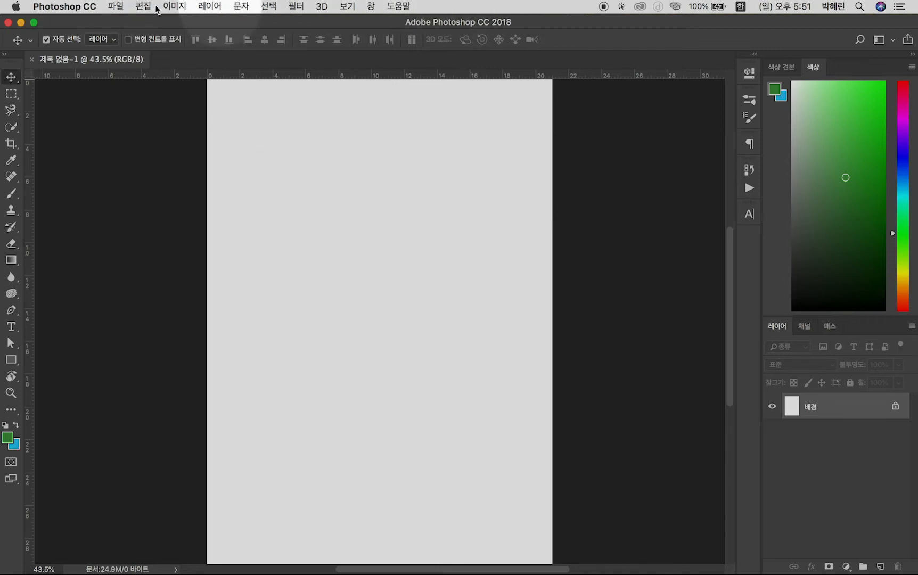
pyautogui.click(116, 6)
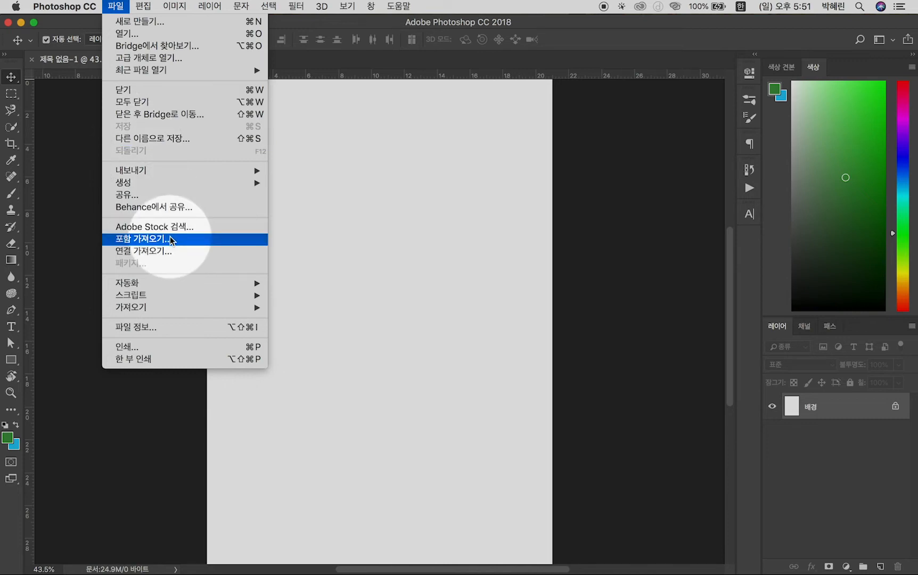
pyautogui.moveTo(154, 8)
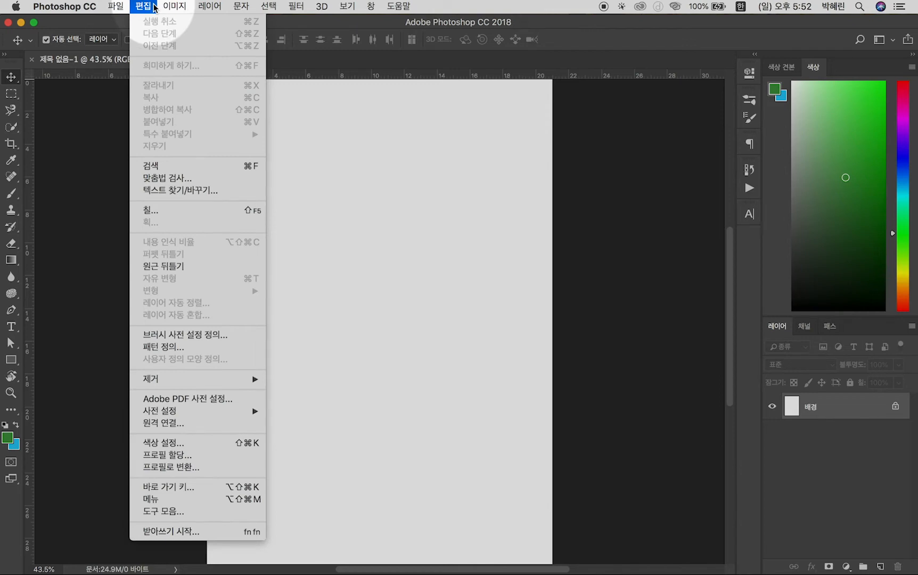
pyautogui.moveTo(224, 21)
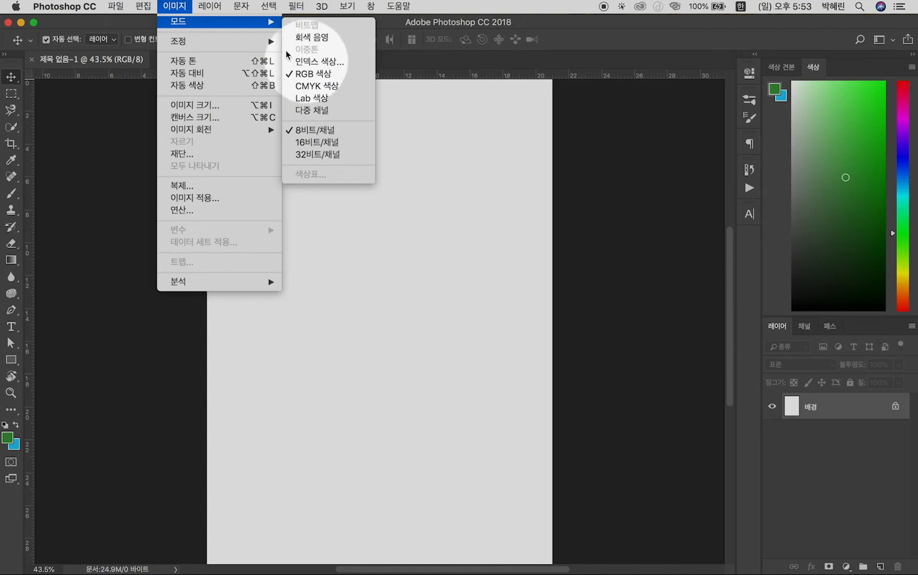
pyautogui.moveTo(223, 42)
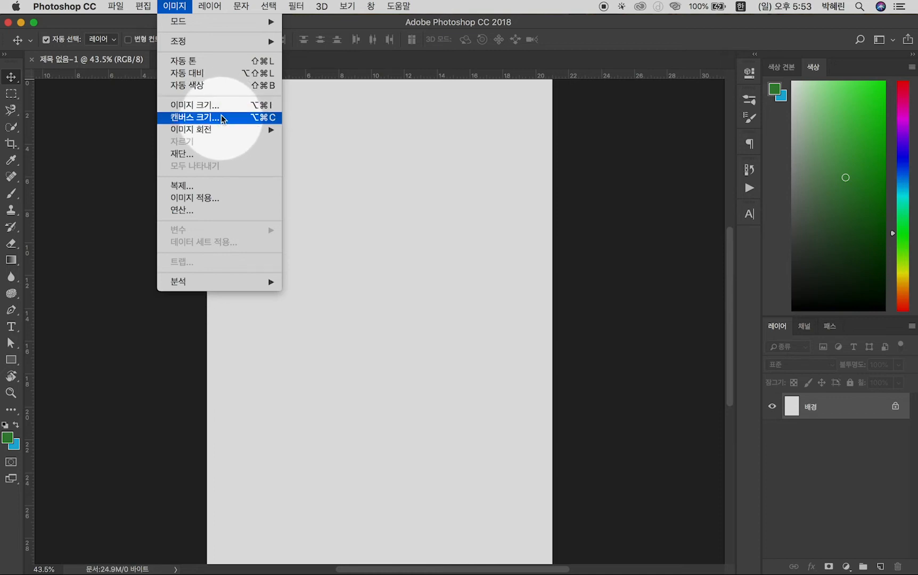
pyautogui.click(357, 165)
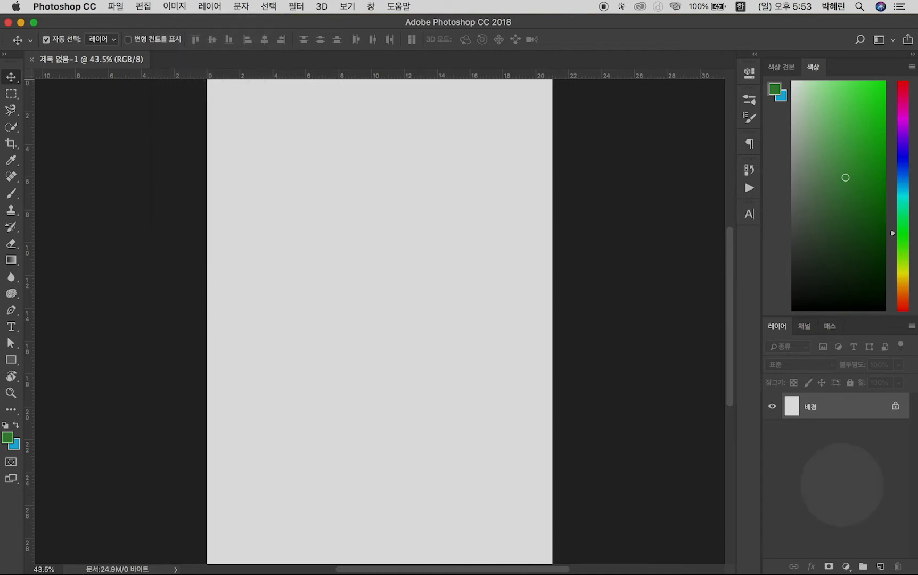
# Add a new layer and paint a soft round green blob on it with the Brush tool, in the upper middle of the page
pyautogui.click(880, 567)
pyautogui.press('b')
pyautogui.moveTo(368, 256); pyautogui.dragTo(433, 275)
pyautogui.moveTo(359, 268)
pyautogui.mouseDown()
pyautogui.moveTo(395, 254)
pyautogui.moveTo(373, 281)
pyautogui.moveTo(362, 259)
pyautogui.mouseUp()
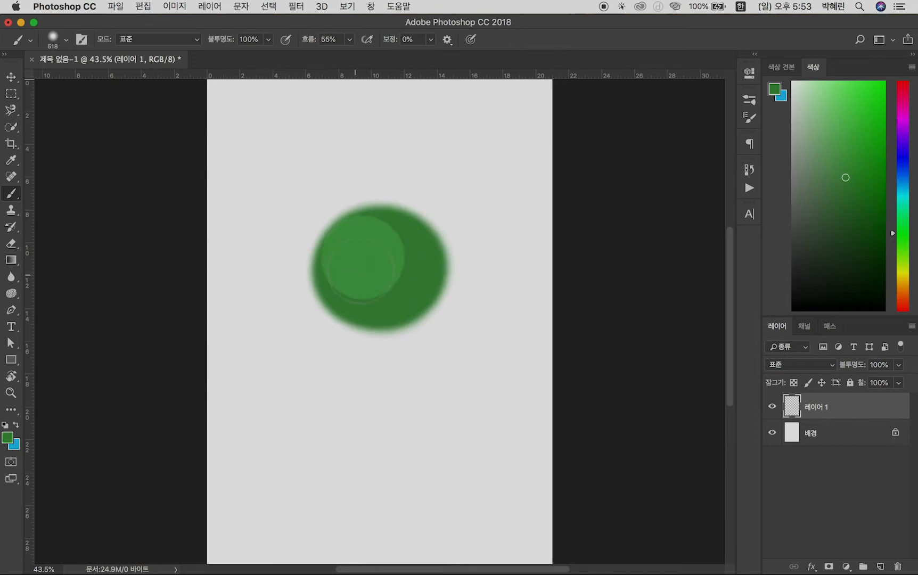
# Apply Free Transform to the green blob without altering it, and delete its layer
pyautogui.hotkey('ctrl', 't')
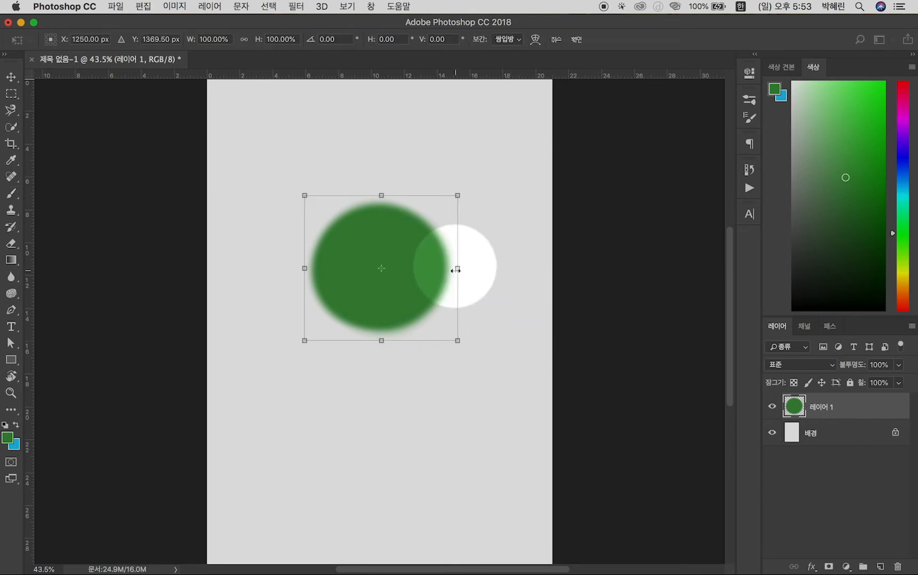
pyautogui.press('Return')
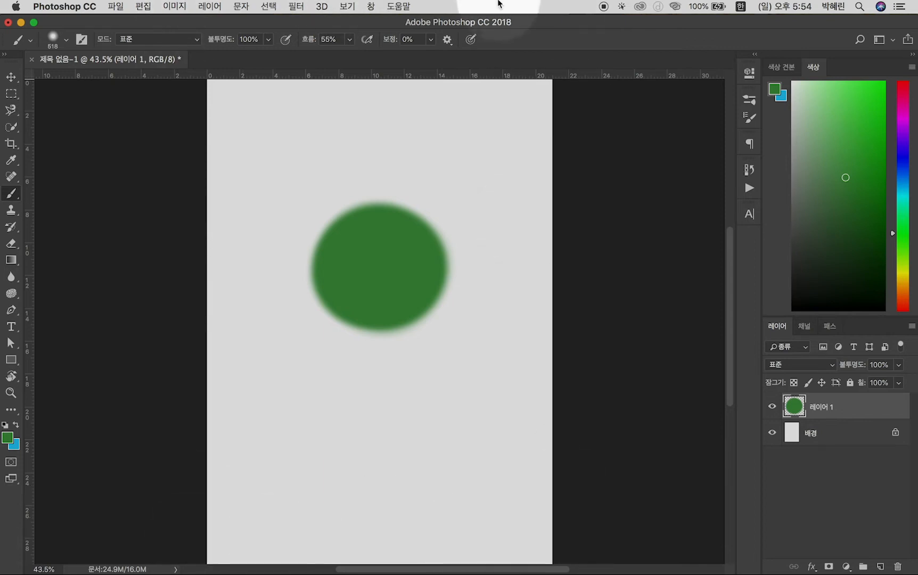
pyautogui.press('v')
pyautogui.press('BackSpace')
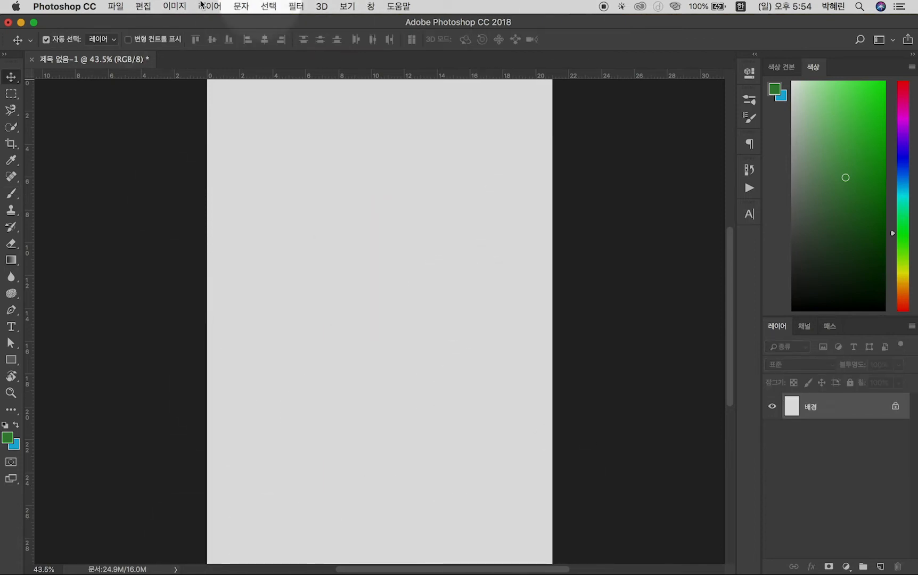
pyautogui.click(175, 6)
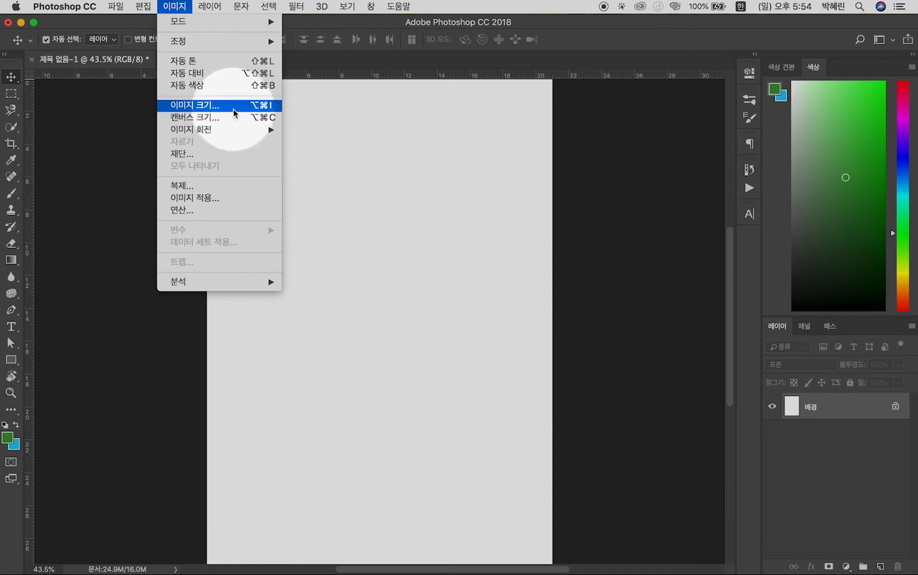
pyautogui.moveTo(207, 6)
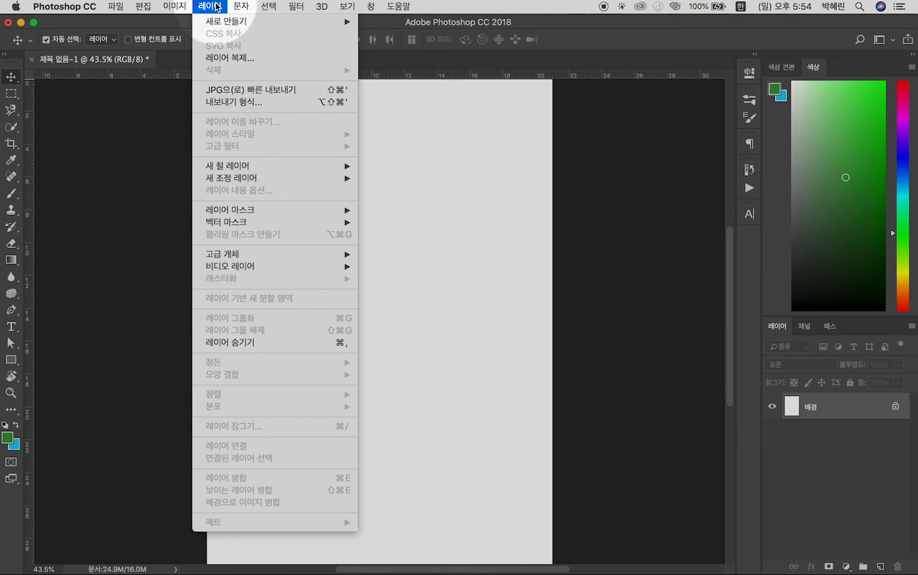
pyautogui.click(392, 127)
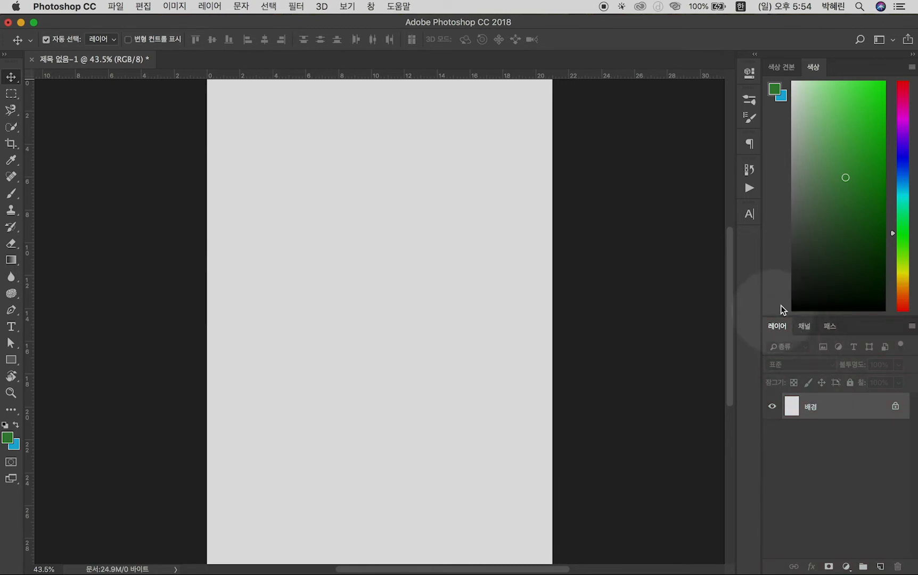
# Add seven empty layers above the background, and undo all of them except 레이어 1
pyautogui.click(880, 565)
pyautogui.click(880, 565)
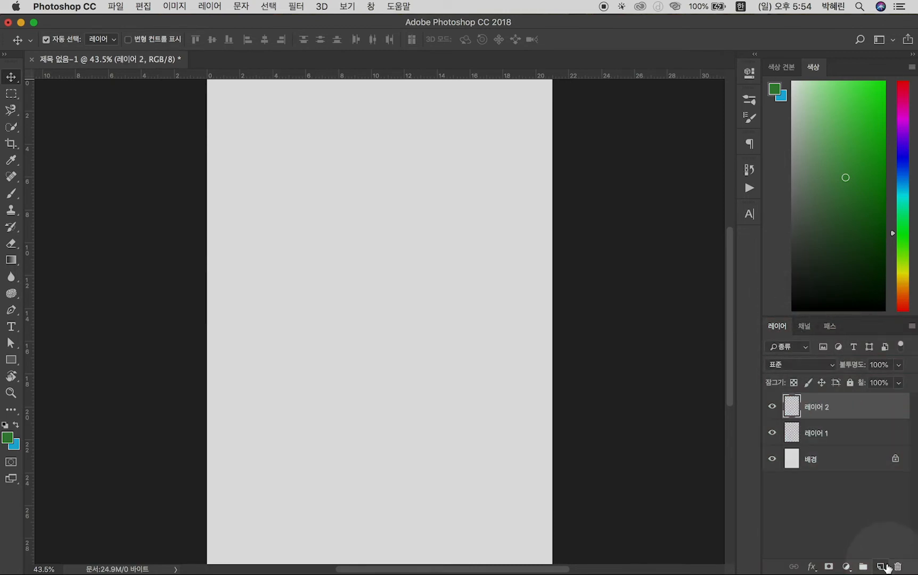
pyautogui.click(880, 565)
pyautogui.click(879, 565)
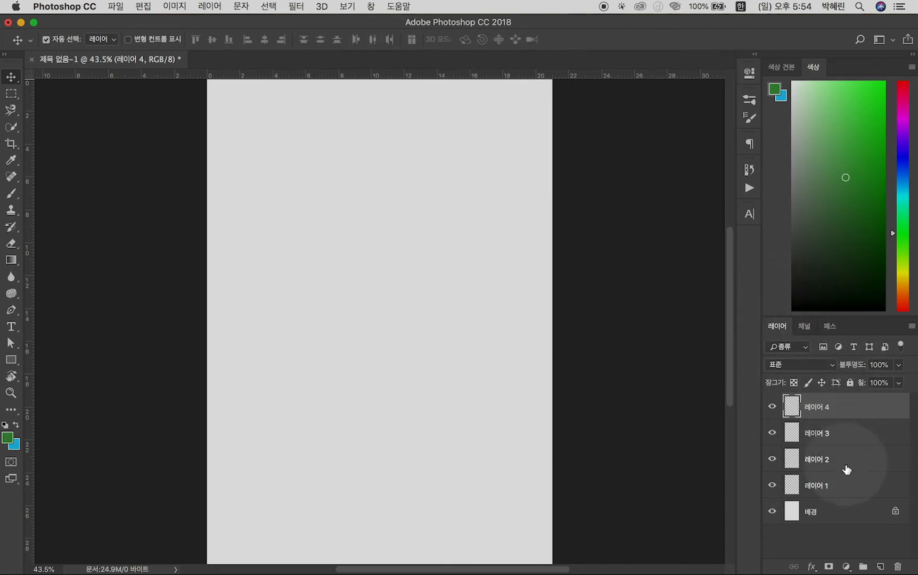
pyautogui.click(879, 567)
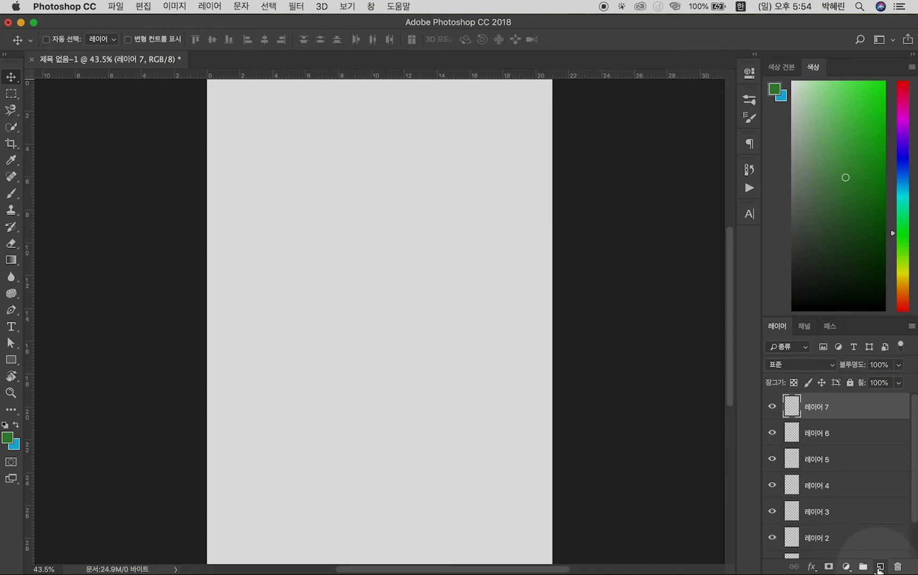
pyautogui.press('alt+super+z')
pyautogui.press('alt+super+z')
pyautogui.press('alt+super+z')
pyautogui.press('alt+super+z')
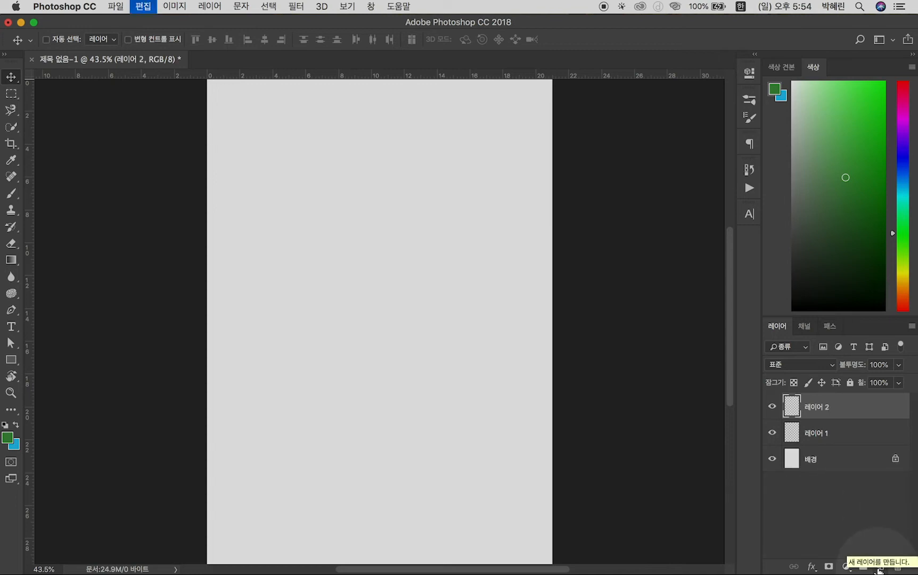
pyautogui.press('alt+super+z')
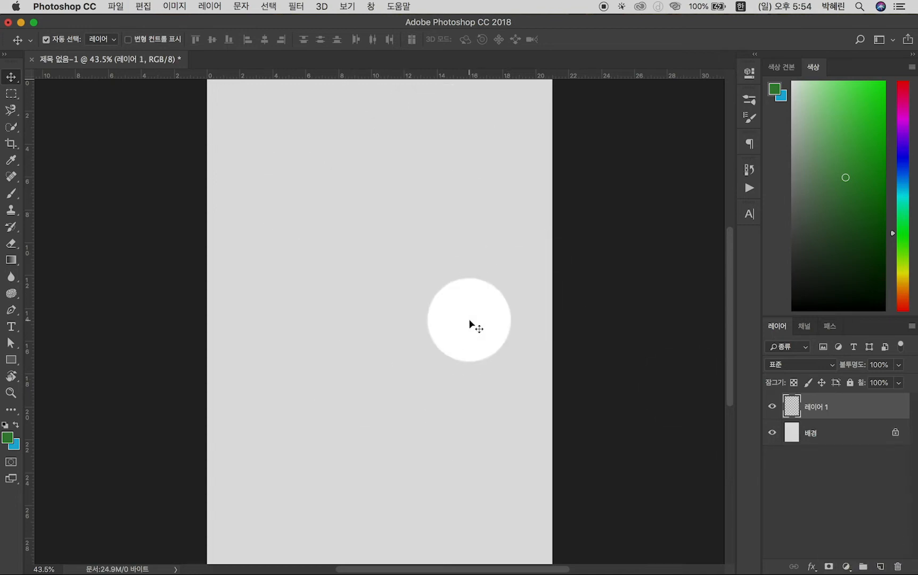
# Unlock the background layer (배경) and delete it, keeping 레이어 1
pyautogui.click(822, 433)
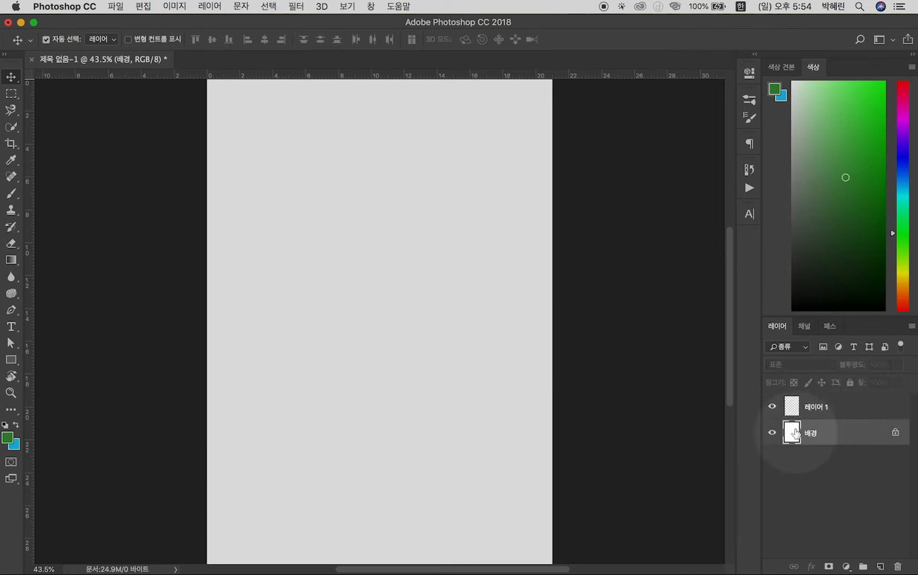
pyautogui.click(782, 407)
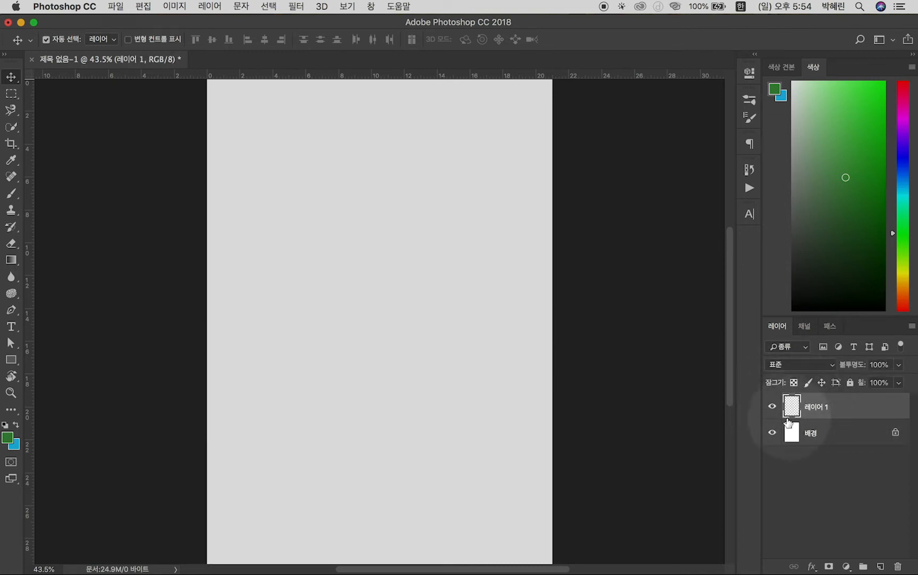
pyautogui.click(895, 433)
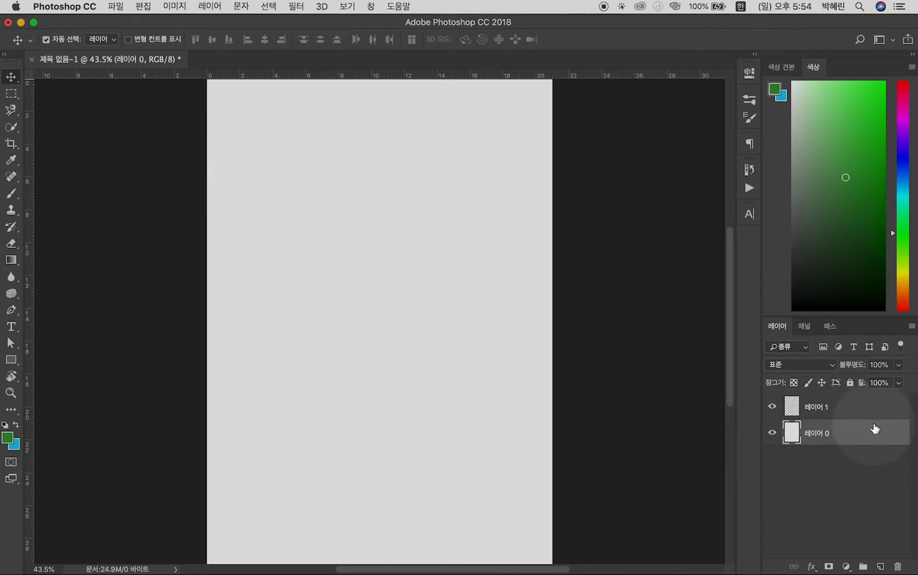
pyautogui.press('Delete')
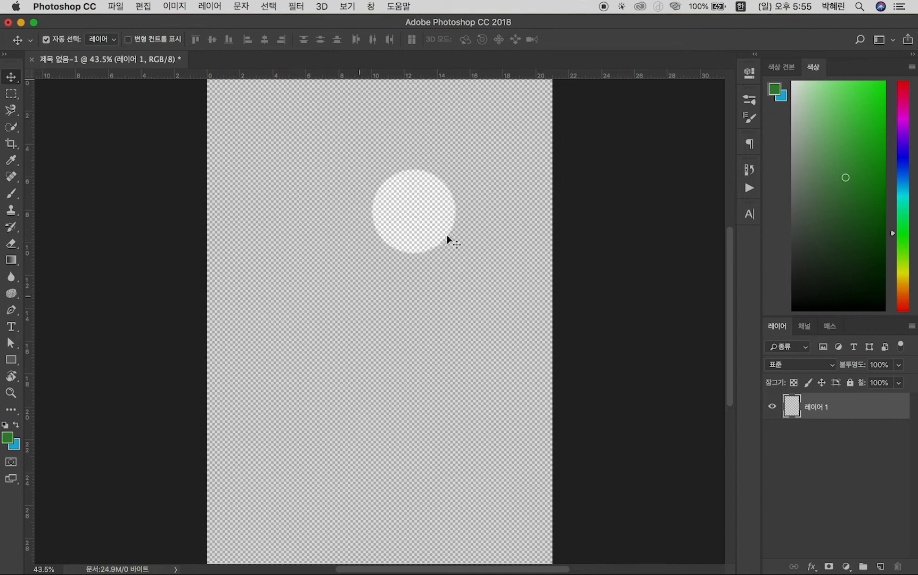
pyautogui.scroll(5, 455, 262)
pyautogui.scroll(4, 387, 364)
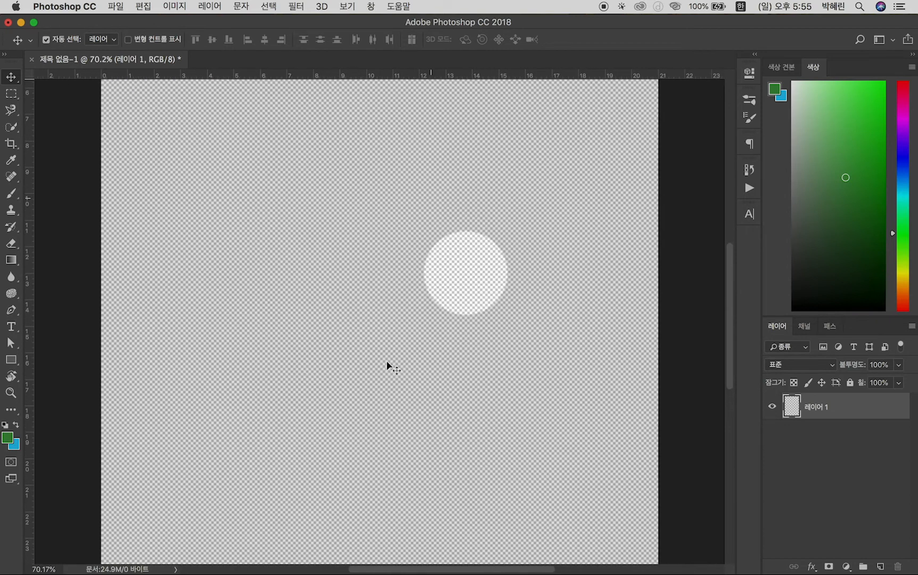
# Undo the deletion and the unlocking of the background layer (배경), restoring it locked below 레이어 1
pyautogui.press('super+0')
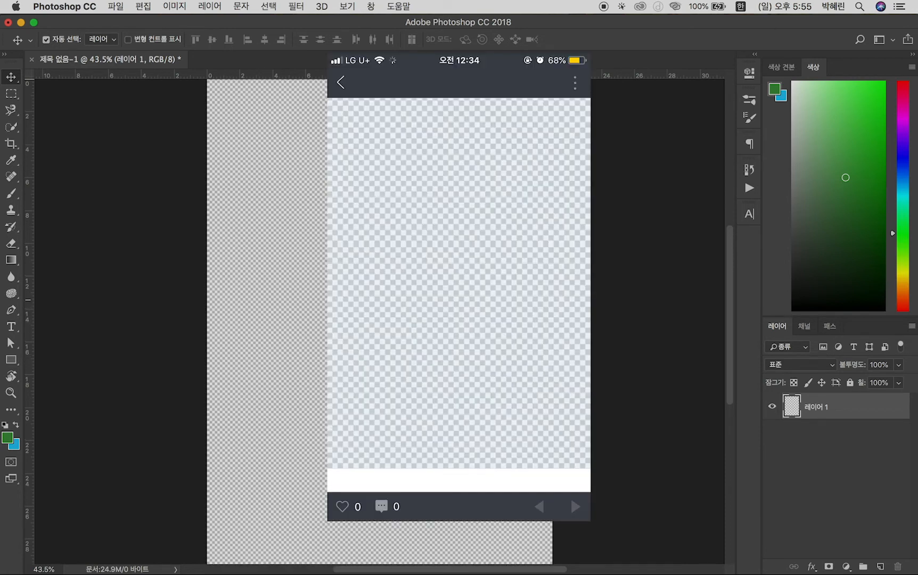
pyautogui.scroll(4, 424, 300)
pyautogui.scroll(4, 414, 304)
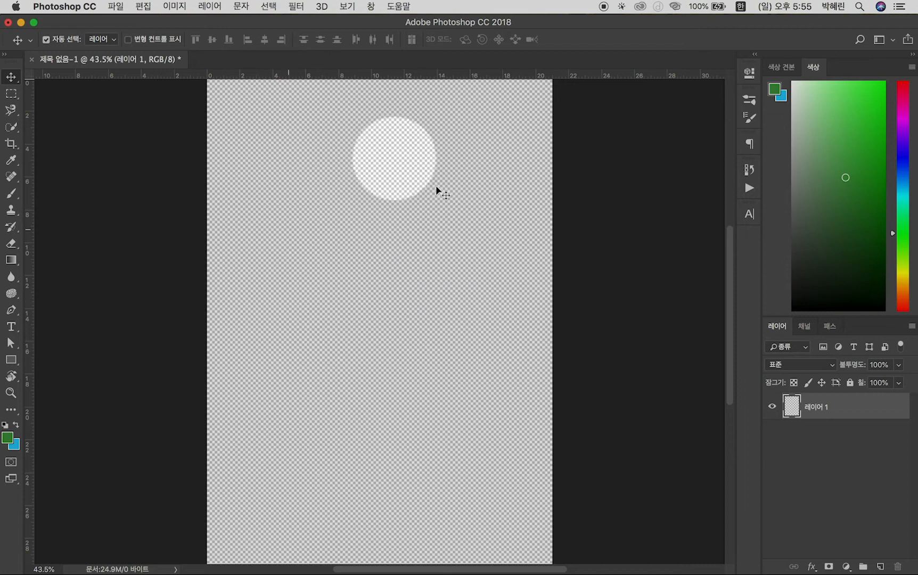
pyautogui.scroll(1, 434, 294)
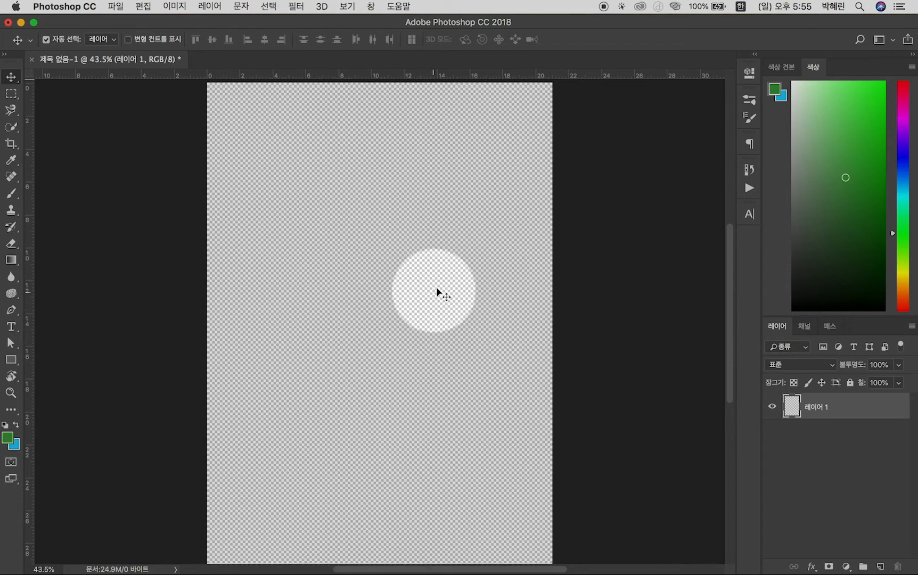
pyautogui.scroll(-1, 467, 302)
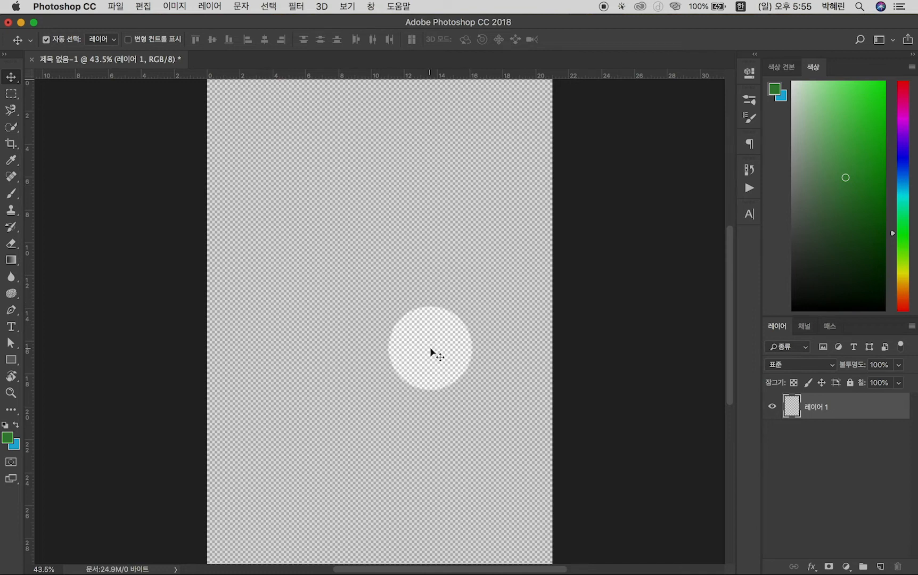
pyautogui.press('alt+super+z')
pyautogui.press('alt+super+z')
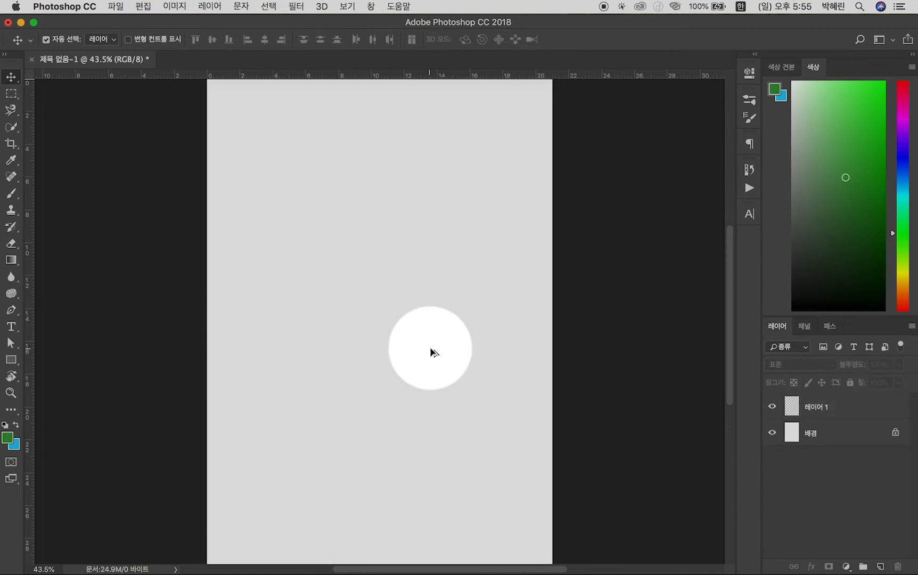
pyautogui.click(250, 7)
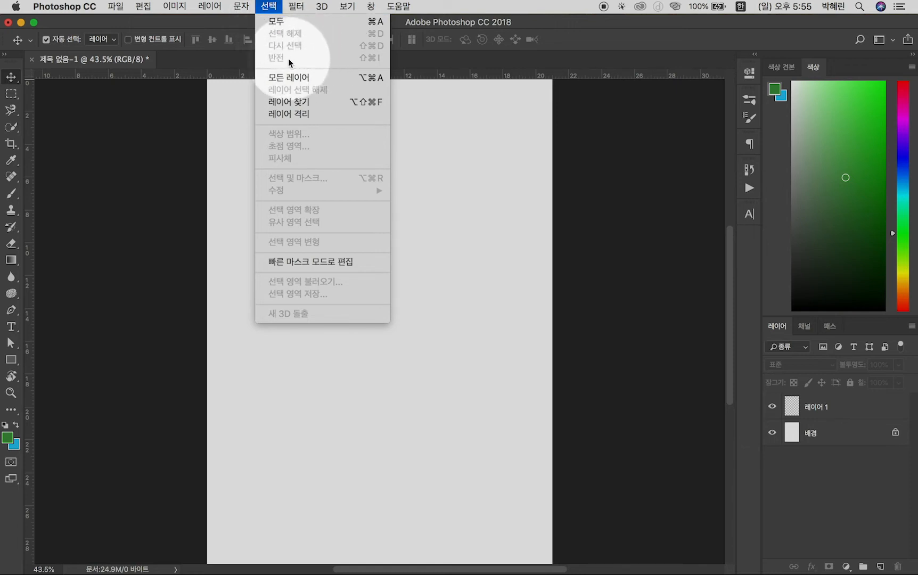
pyautogui.moveTo(296, 6)
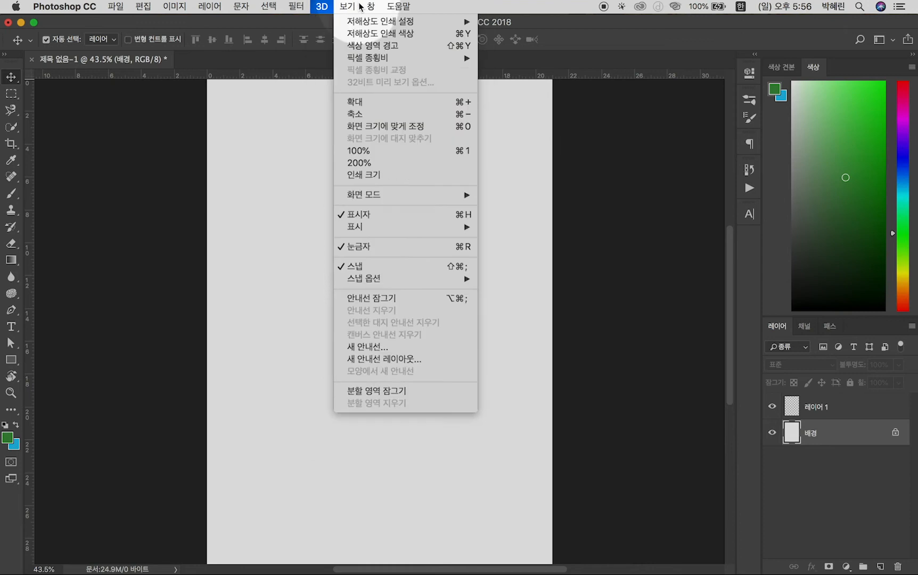
pyautogui.moveTo(374, 5)
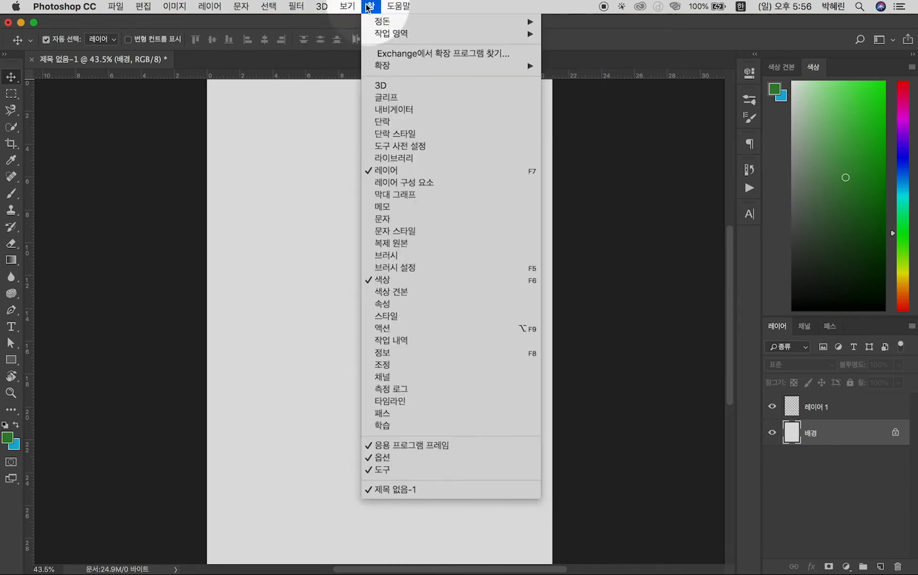
pyautogui.click(369, 5)
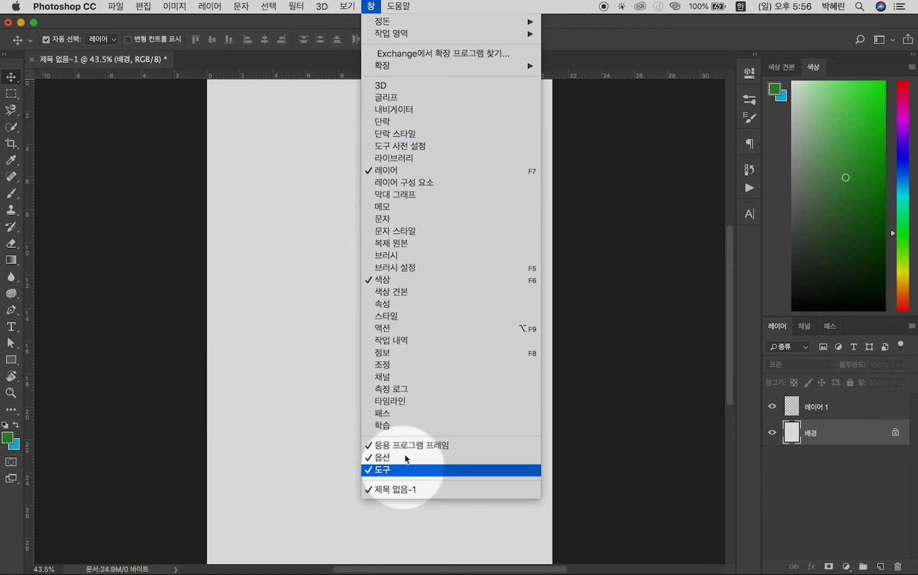
pyautogui.click(618, 294)
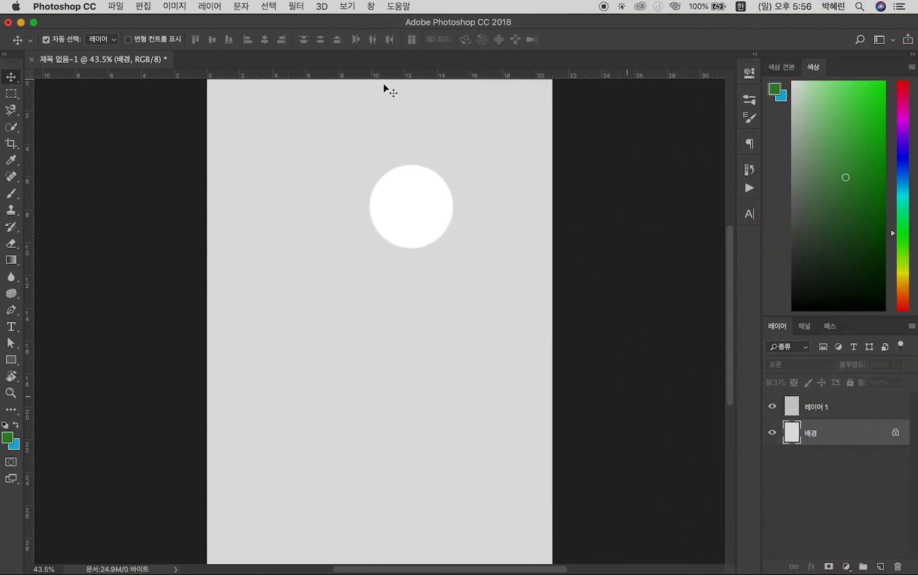
# Show the Character (문자) panel to view its text settings, and collapse it again
pyautogui.click(371, 6)
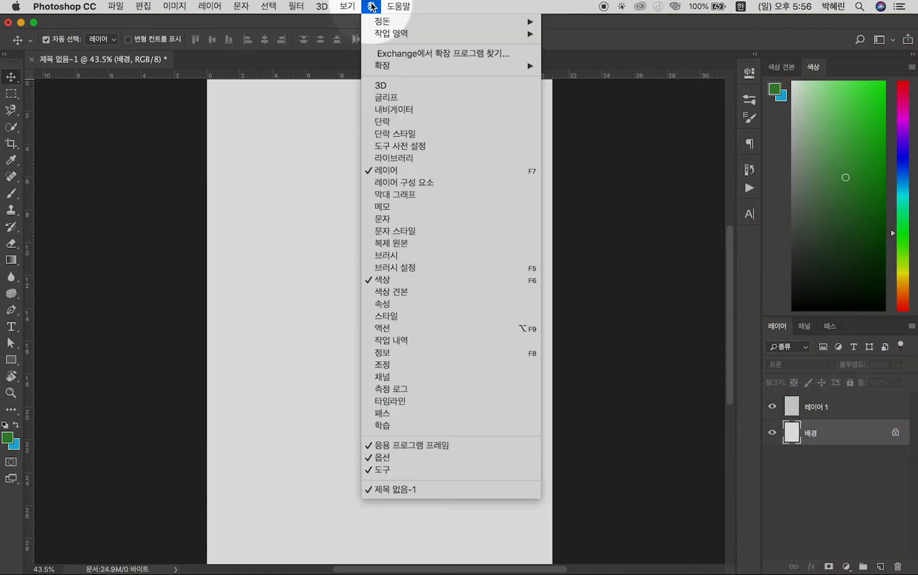
pyautogui.click(401, 222)
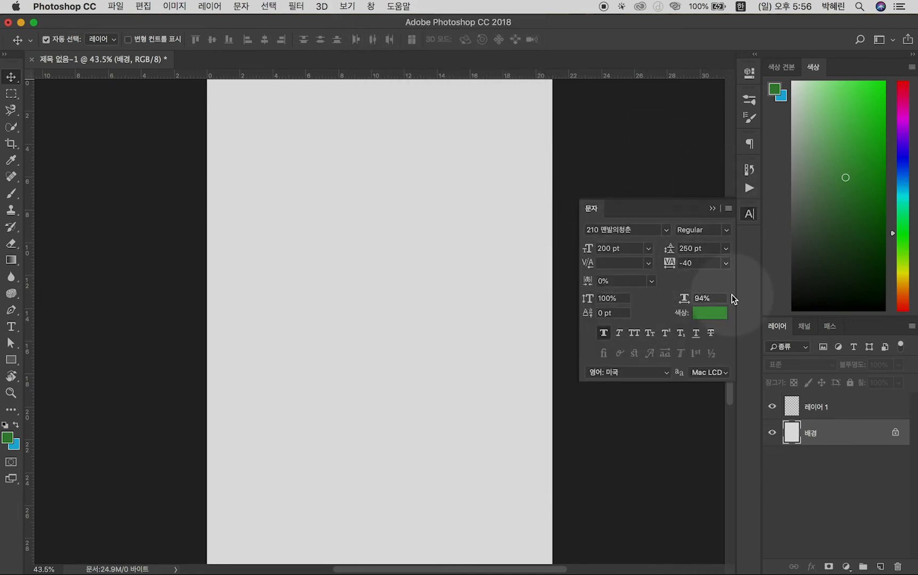
pyautogui.click(748, 217)
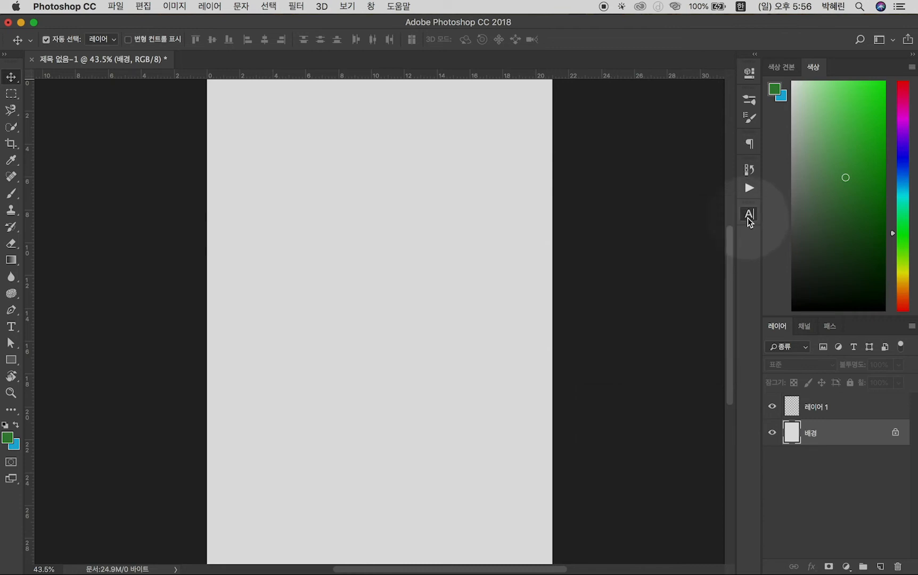
pyautogui.click(747, 218)
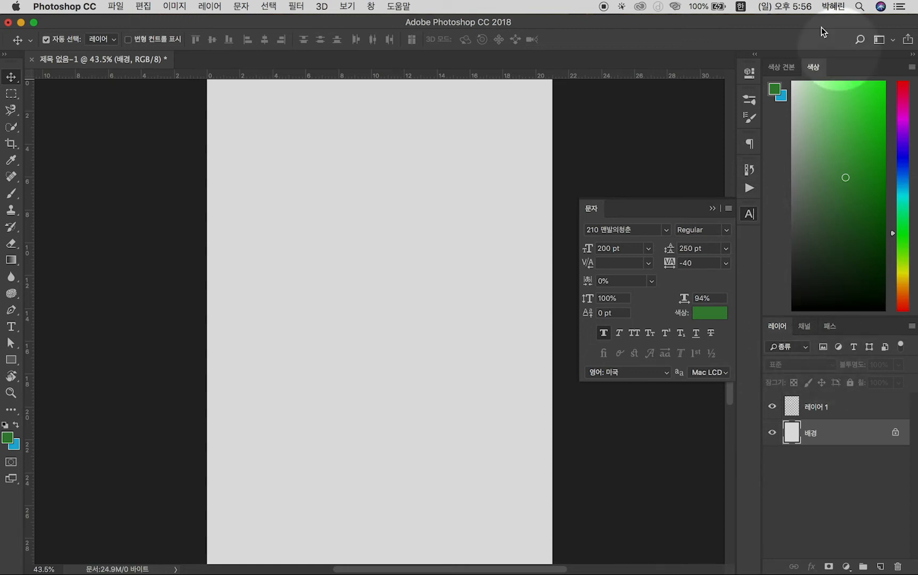
pyautogui.click(508, 155)
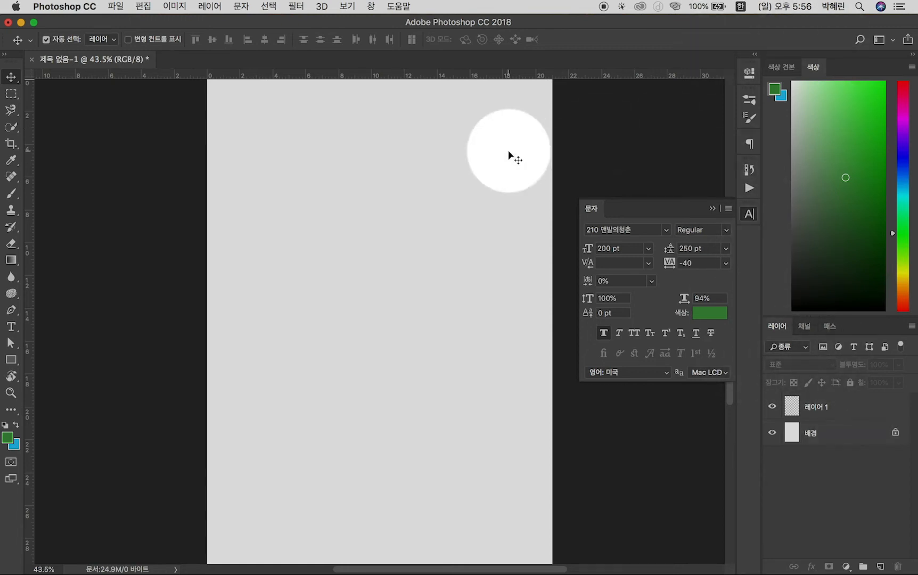
pyautogui.click(713, 208)
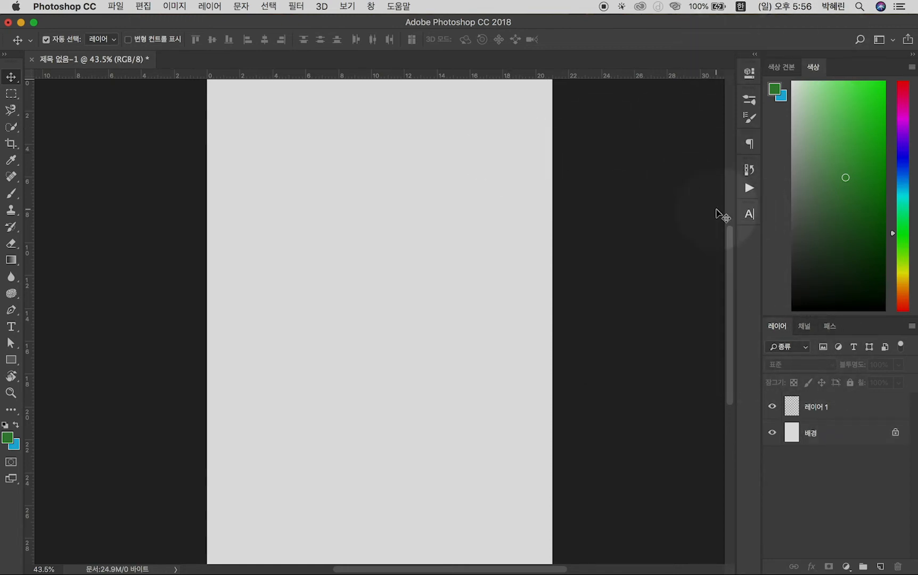
pyautogui.click(371, 6)
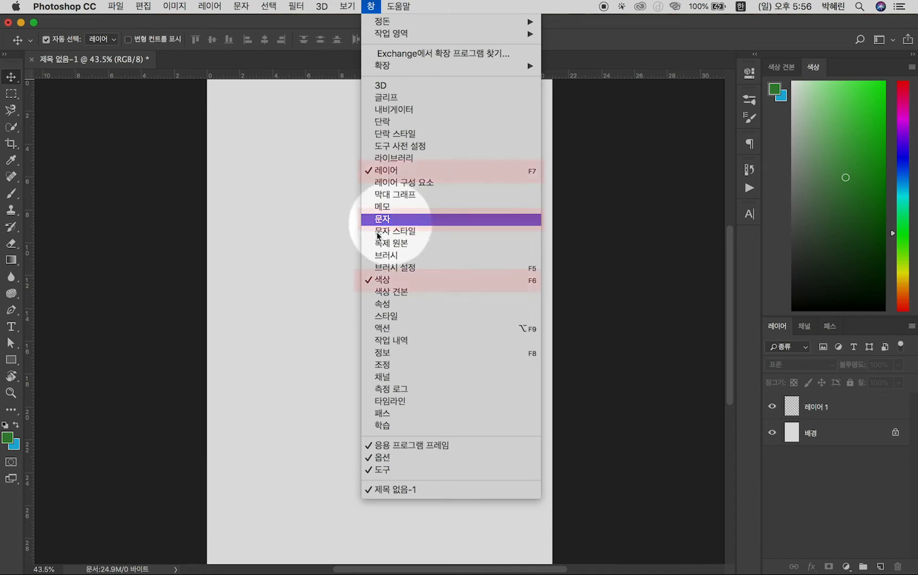
pyautogui.click(674, 242)
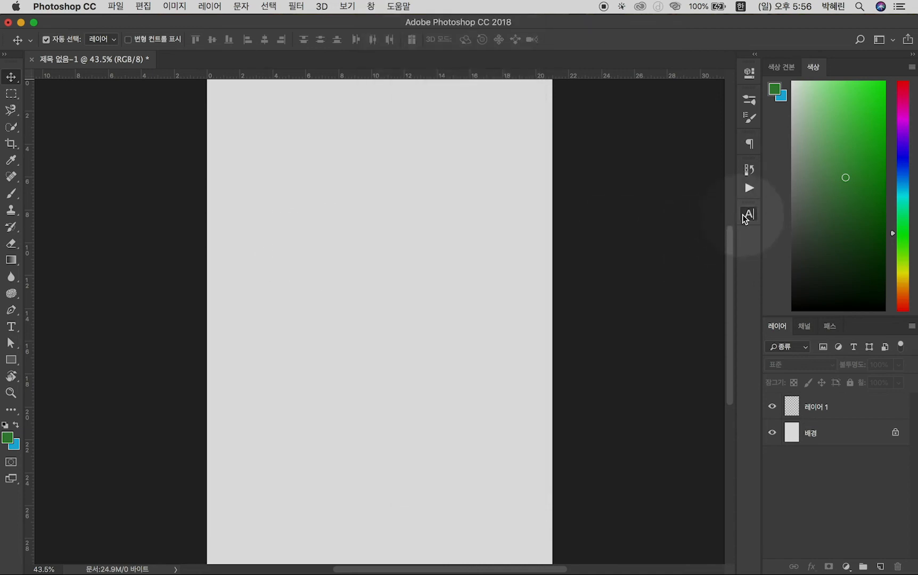
pyautogui.click(747, 214)
pyautogui.moveTo(693, 214); pyautogui.dragTo(748, 215)
pyautogui.click(807, 463)
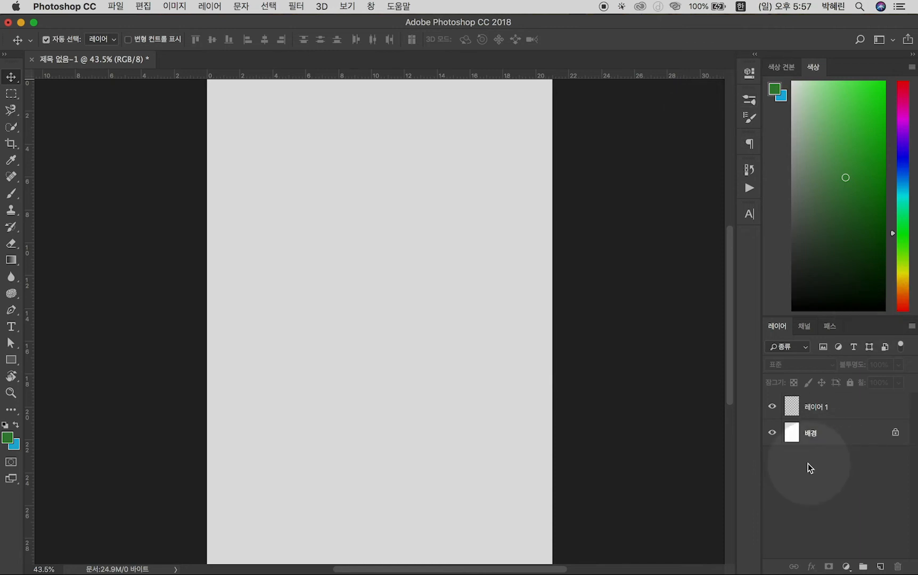
pyautogui.click(268, 238)
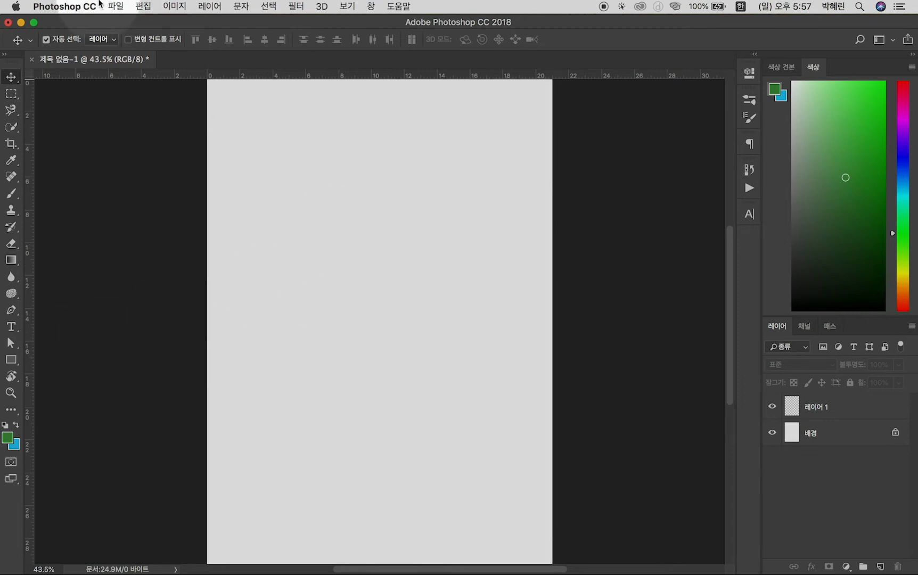
pyautogui.click(116, 5)
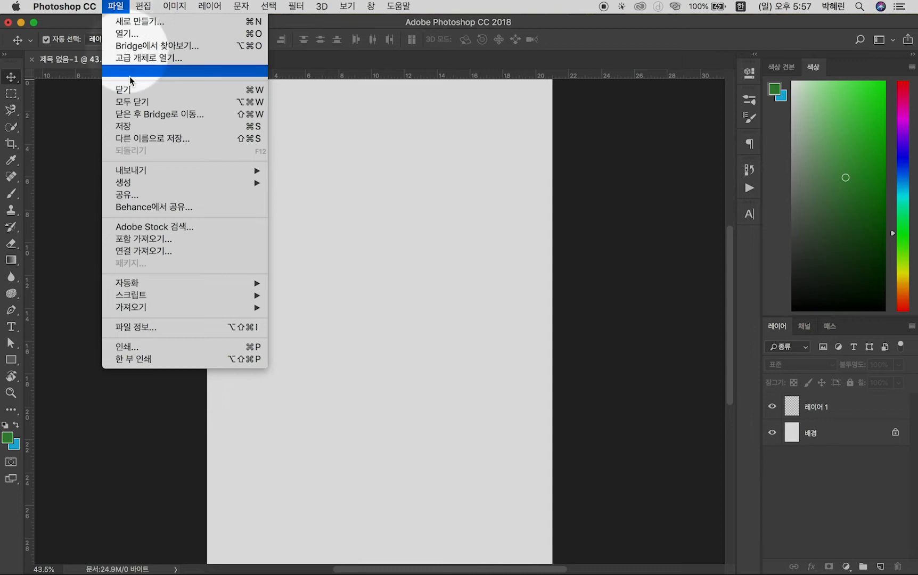
pyautogui.click(134, 238)
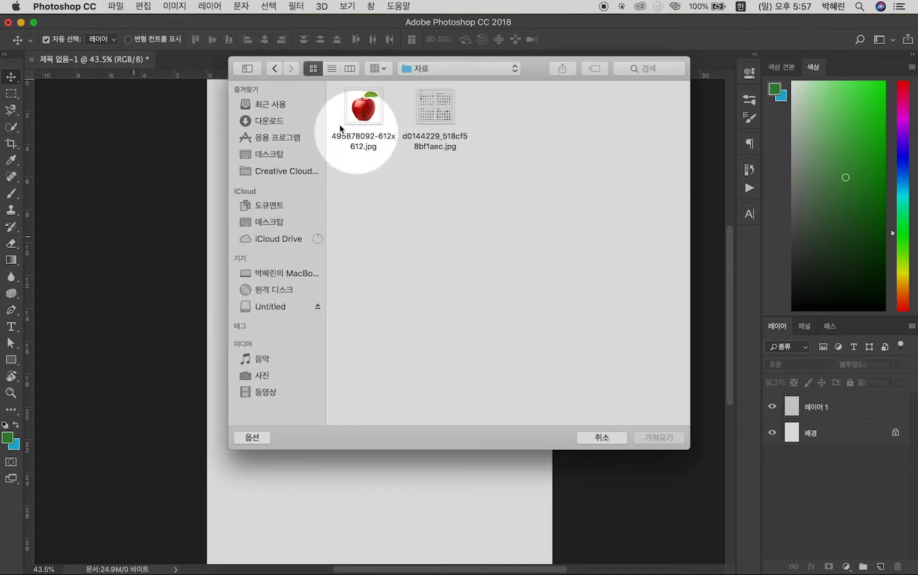
pyautogui.click(362, 112)
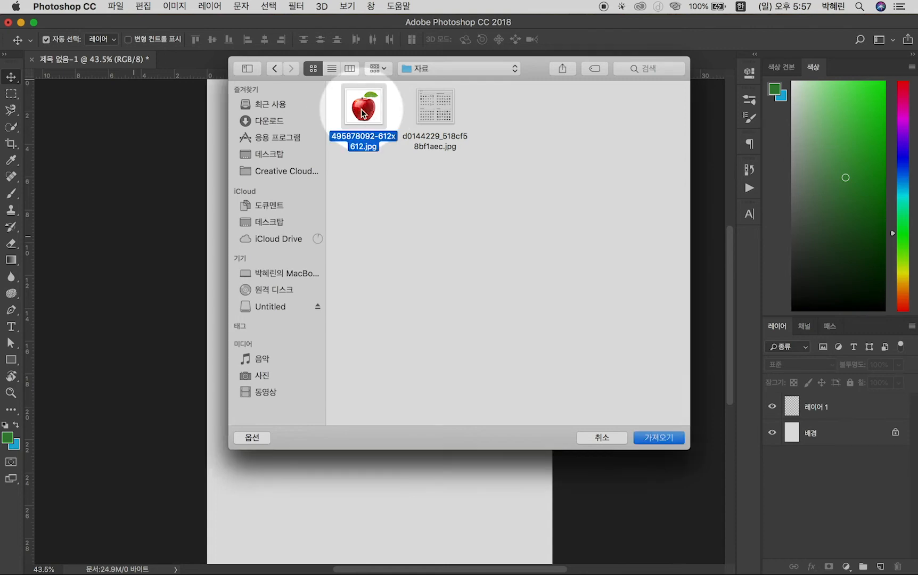
pyautogui.click(658, 437)
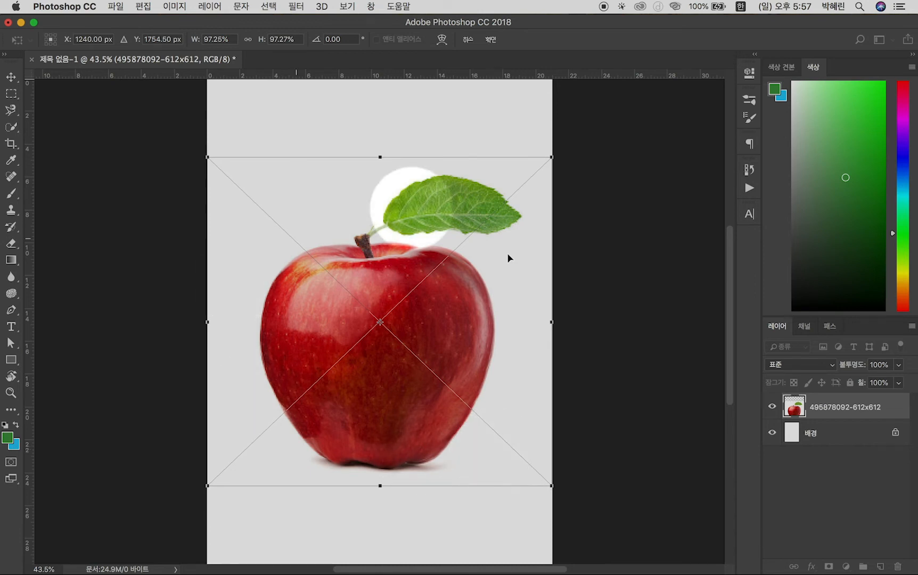
pyautogui.press('Return')
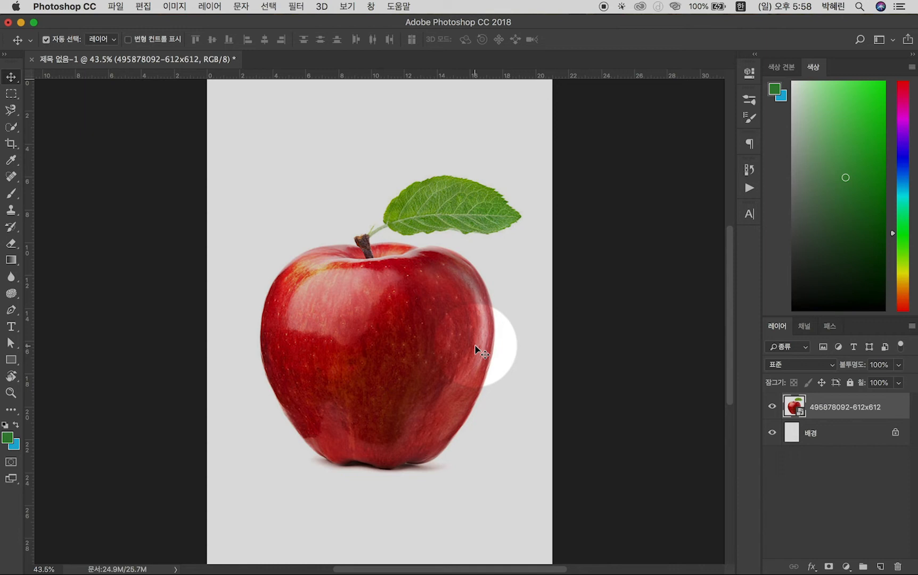
# Scale the apple proportionally to about half its size with Free Transform, and move it to the upper left of the page
pyautogui.press('super+t')
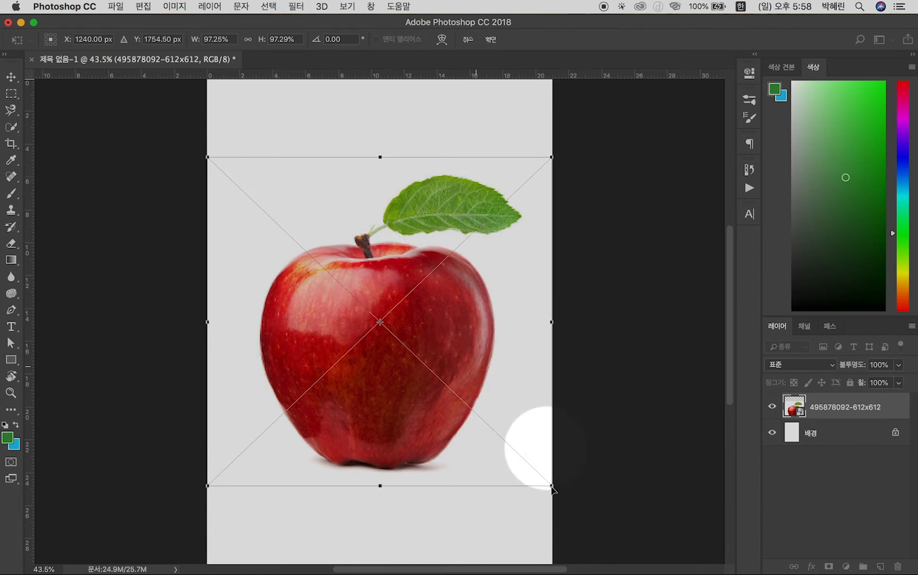
pyautogui.moveTo(549, 484); pyautogui.dragTo(367, 319)
pyautogui.press('shift')
pyautogui.moveTo(287, 274); pyautogui.dragTo(314, 274)
pyautogui.press('Return')
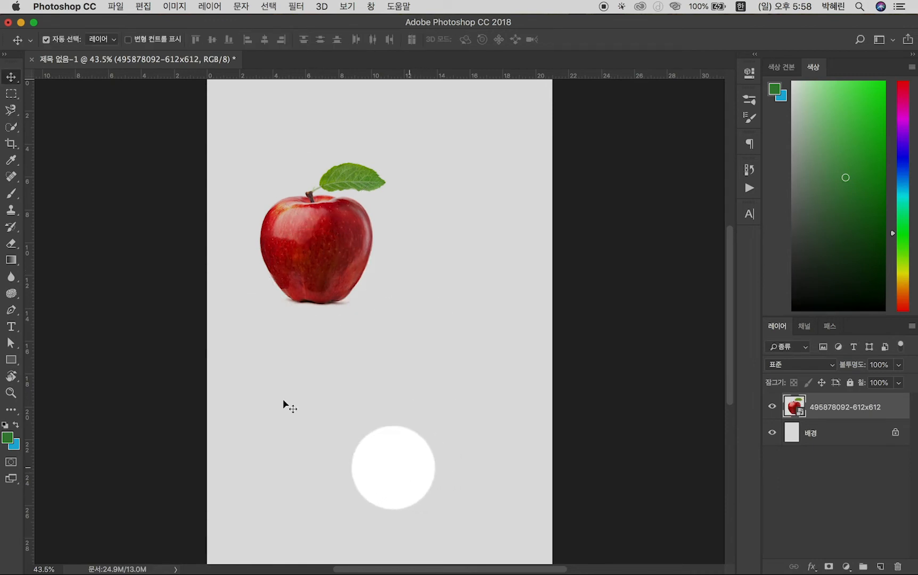
pyautogui.moveTo(324, 249); pyautogui.dragTo(313, 232)
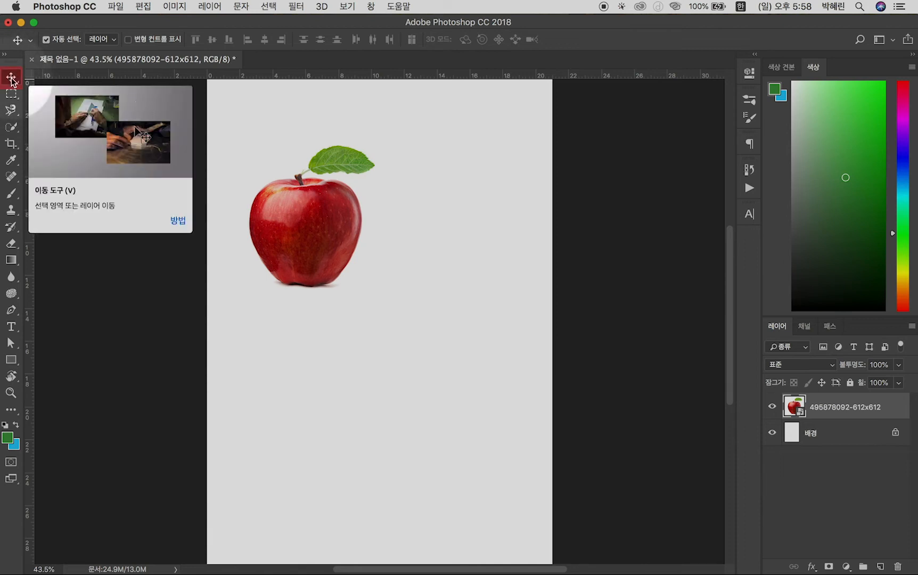
# Draw a rectangular marquee selection about 10.5 by 6 cm over the apple's lower part, and add a new layer above the apple
pyautogui.click(7, 94)
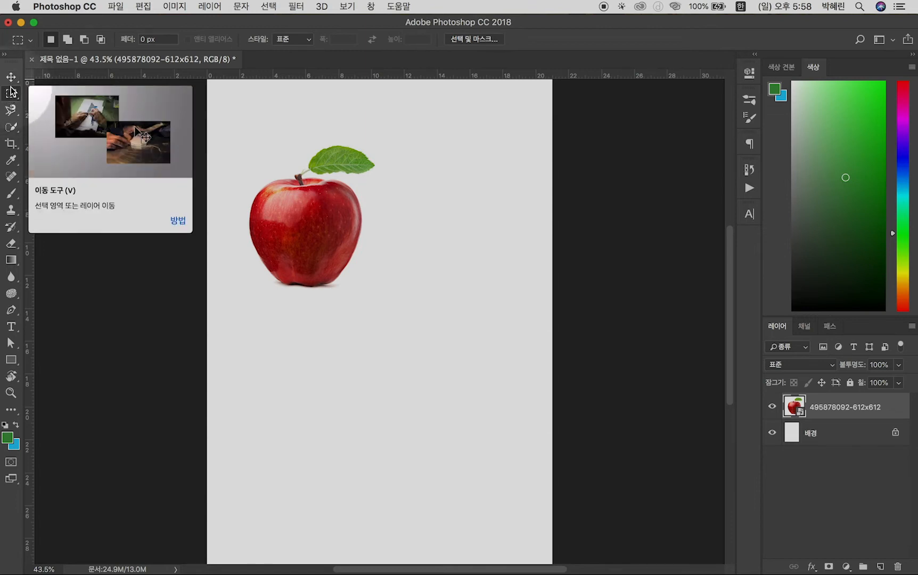
pyautogui.moveTo(410, 303); pyautogui.dragTo(238, 206)
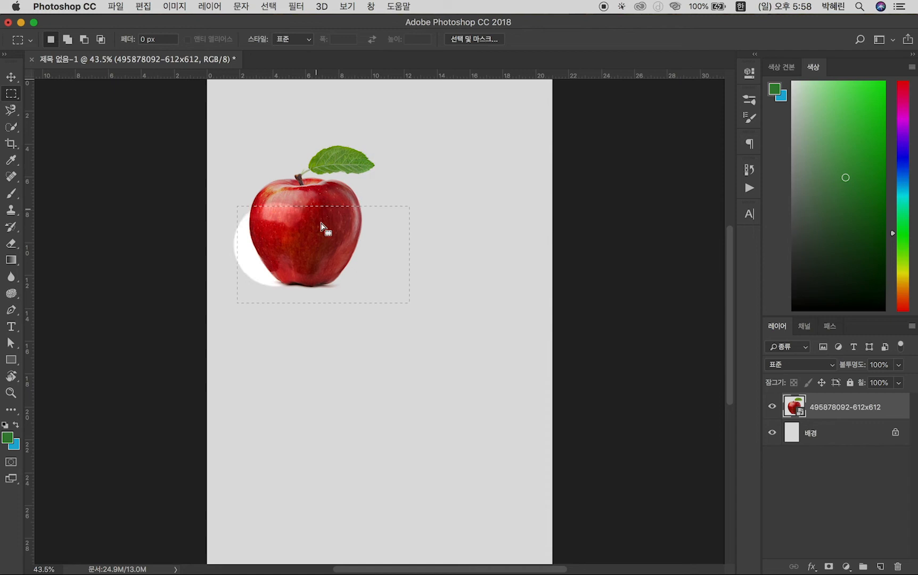
pyautogui.click(880, 566)
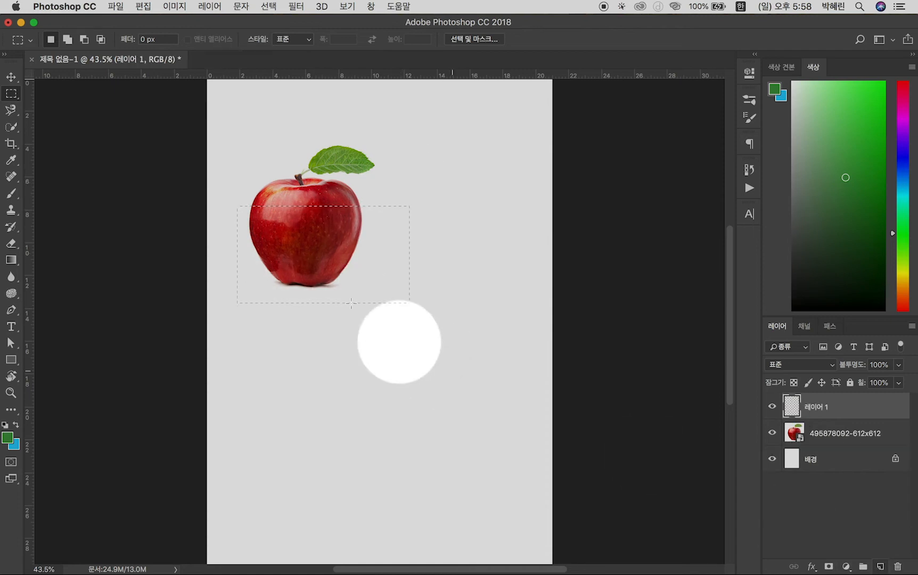
# Paint green brush strokes across the rectangular selection on 레이어 1, and undo the painting and clear the selection
pyautogui.press('b')
pyautogui.moveTo(301, 227)
pyautogui.mouseDown()
pyautogui.moveTo(256, 226)
pyautogui.moveTo(221, 273)
pyautogui.moveTo(357, 190)
pyautogui.moveTo(306, 323)
pyautogui.moveTo(498, 313)
pyautogui.moveTo(356, 225)
pyautogui.moveTo(250, 138)
pyautogui.moveTo(360, 316)
pyautogui.mouseUp()
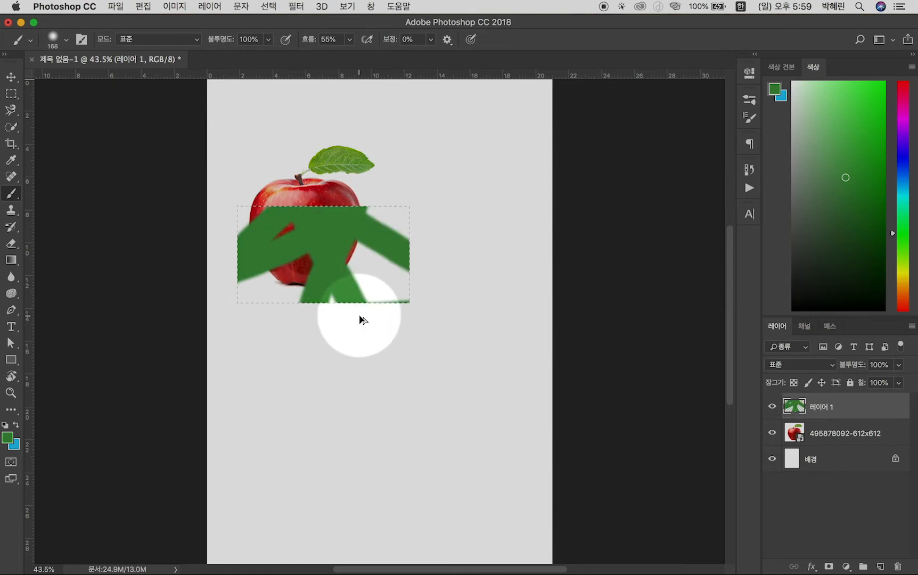
pyautogui.press('super+z')
pyautogui.press('v')
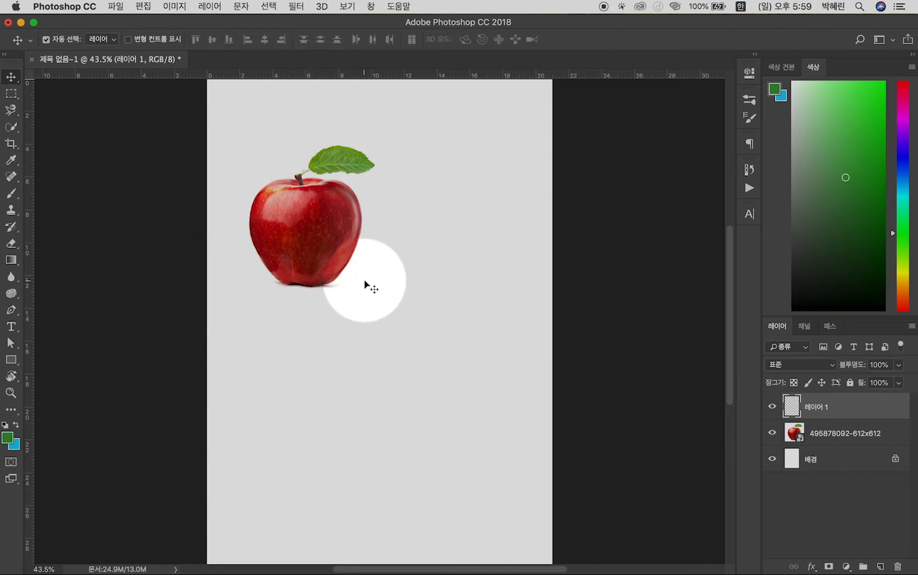
# Draw a narrow rectangular marquee selection about 10 by 2 cm across the middle of the apple
pyautogui.click(12, 95)
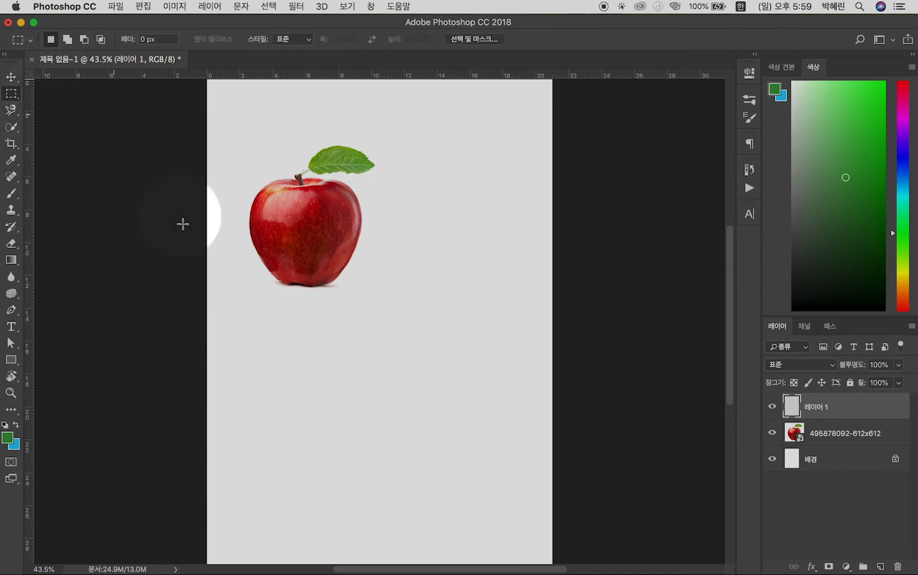
pyautogui.moveTo(228, 203); pyautogui.dragTo(392, 239)
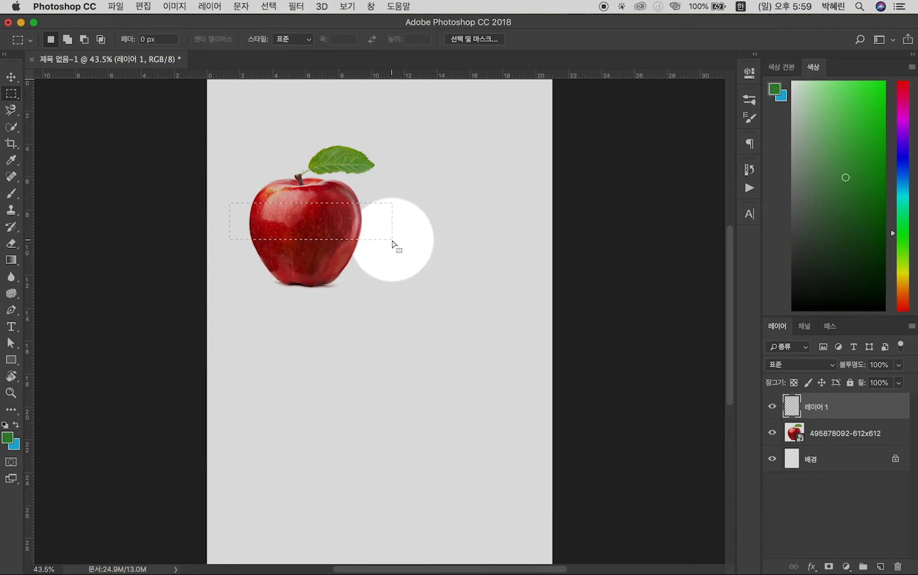
# Try to delete the selected band across the apple directly from its smart object layer
pyautogui.click(835, 437)
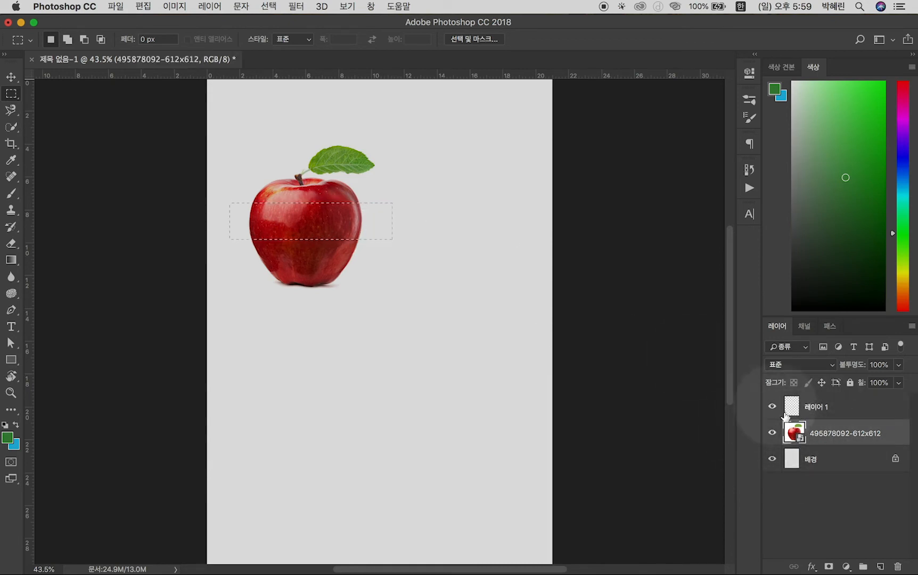
pyautogui.press('Delete')
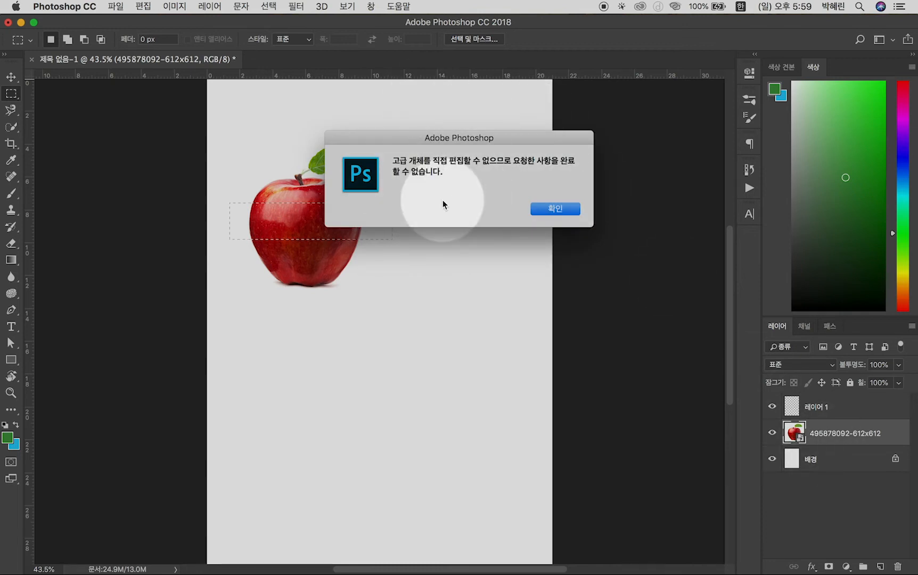
pyautogui.click(541, 210)
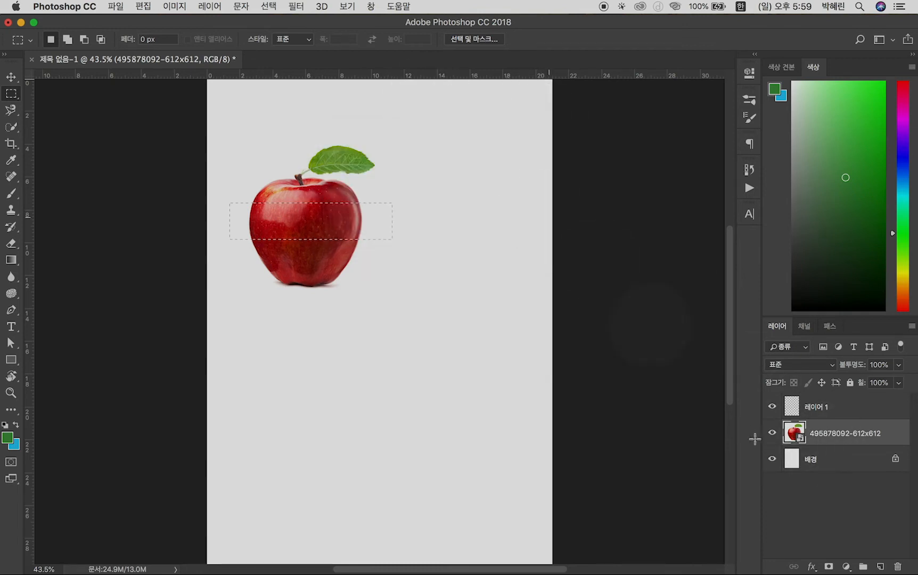
# Rasterize the apple image layer and delete the selected band across the middle of the apple
pyautogui.click(826, 461)
pyautogui.click(831, 435)
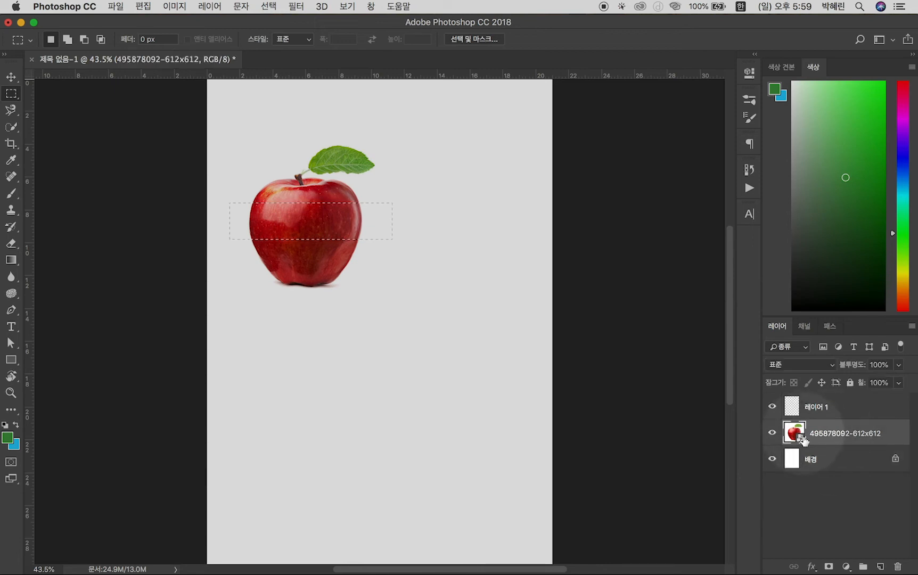
pyautogui.click(798, 465)
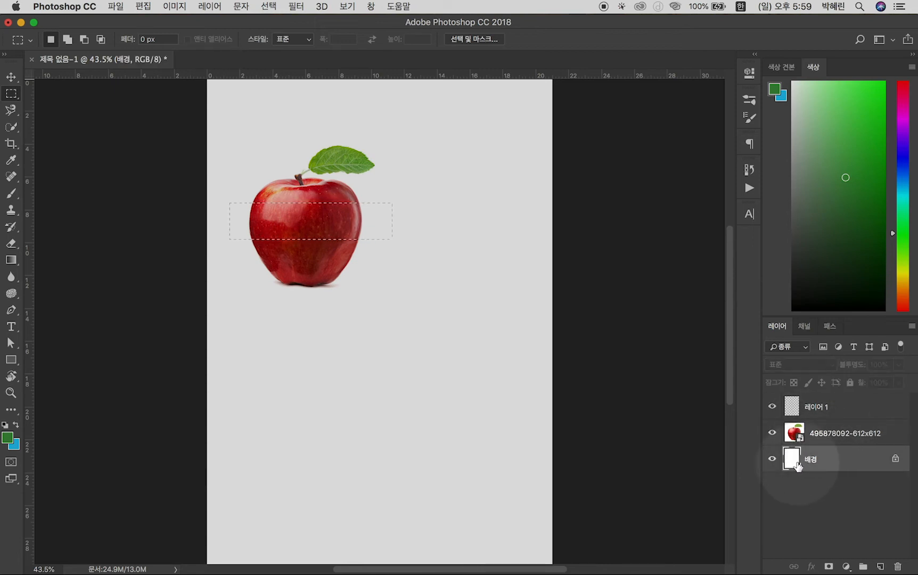
pyautogui.click(798, 437)
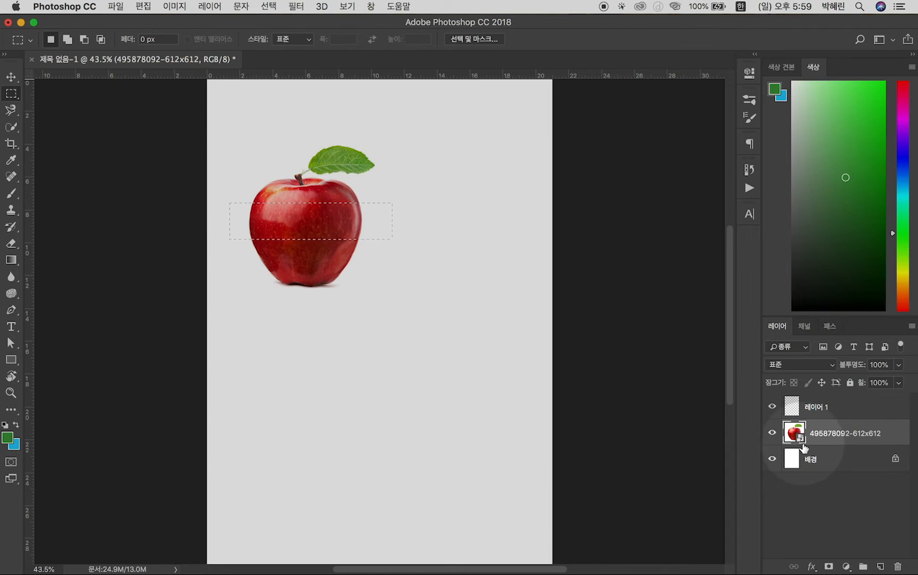
pyautogui.rightClick(829, 431)
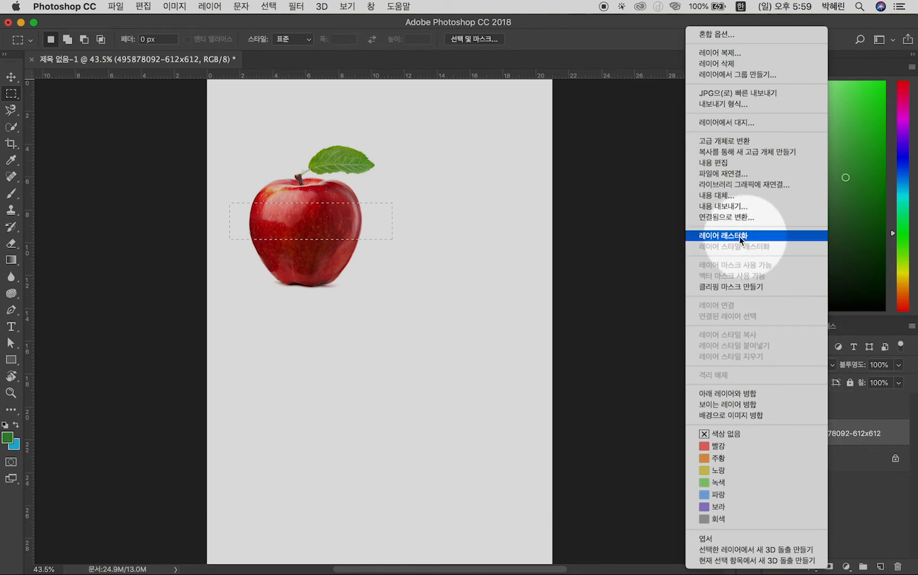
pyautogui.click(752, 235)
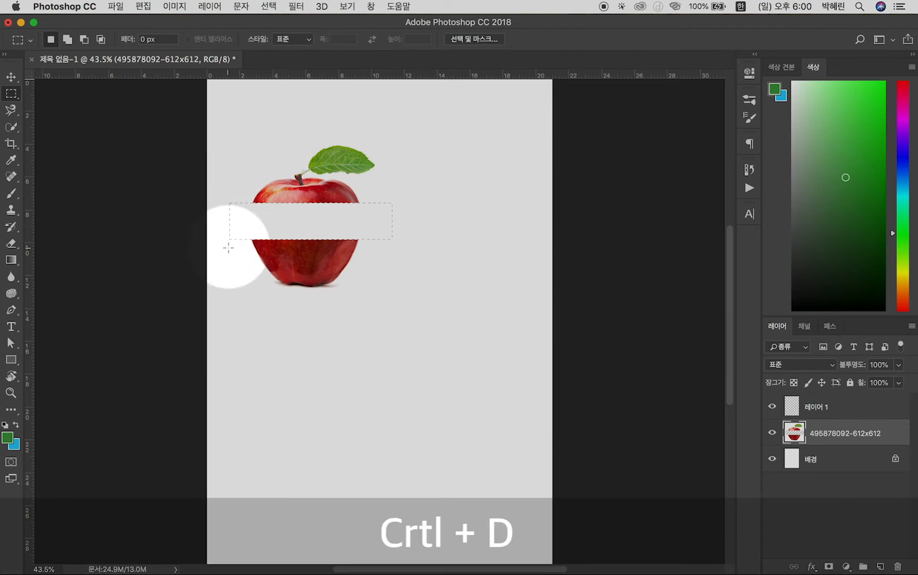
# Clear the selection and shift the cut apple slightly to the right, and undo back to the whole smart object apple
pyautogui.press('v')
pyautogui.moveTo(320, 266)
pyautogui.mouseDown()
pyautogui.moveTo(357, 270)
pyautogui.moveTo(322, 287)
pyautogui.moveTo(362, 259)
pyautogui.moveTo(334, 268)
pyautogui.moveTo(311, 248)
pyautogui.mouseUp()
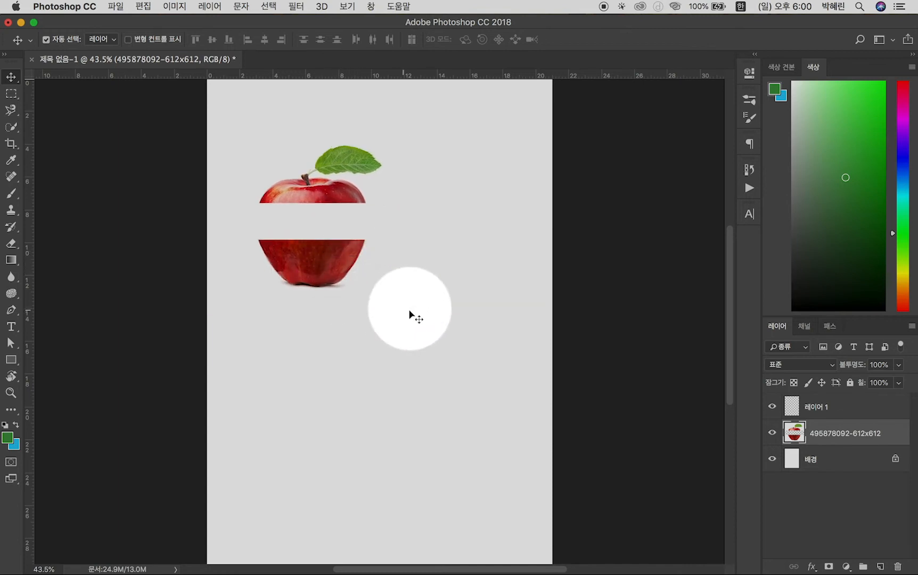
pyautogui.click(11, 94)
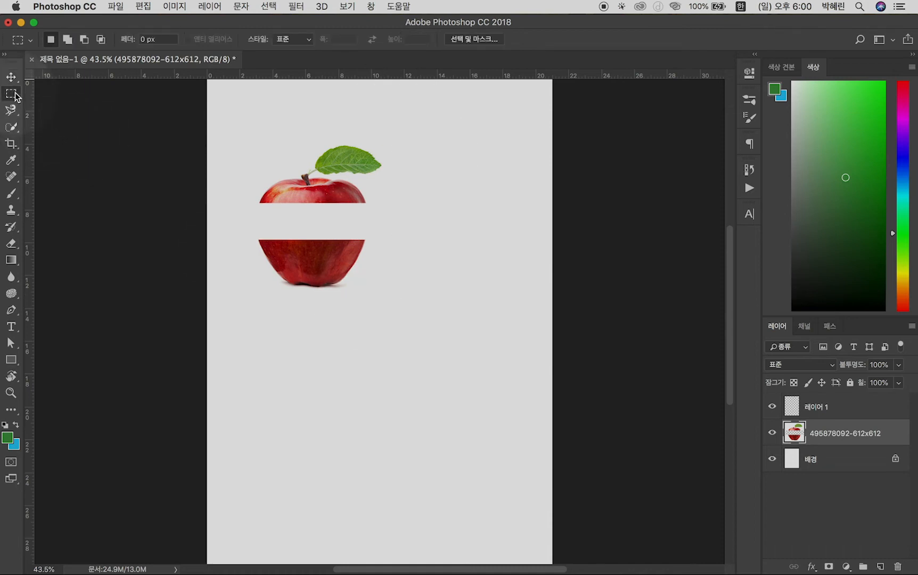
pyautogui.click(12, 127)
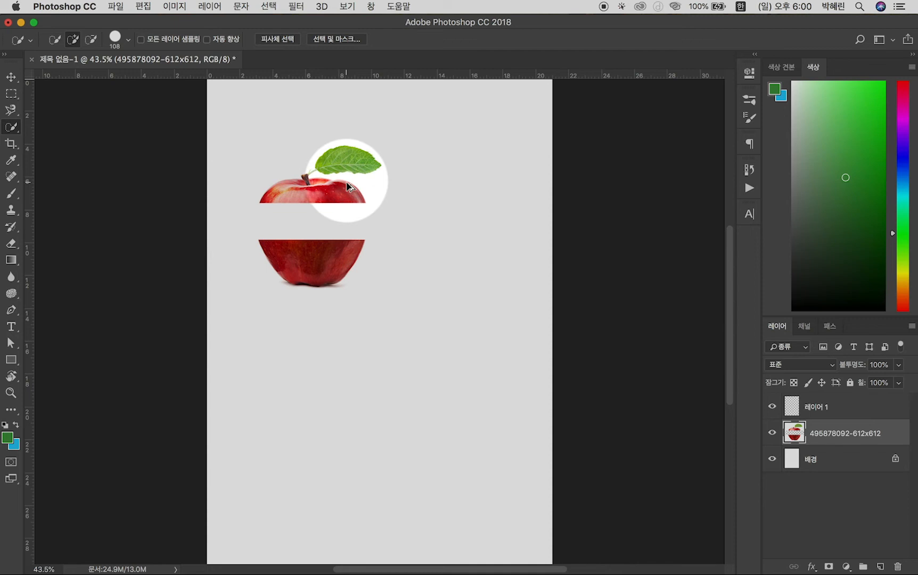
pyautogui.press('super+alt+z')
pyautogui.press('super+alt+z')
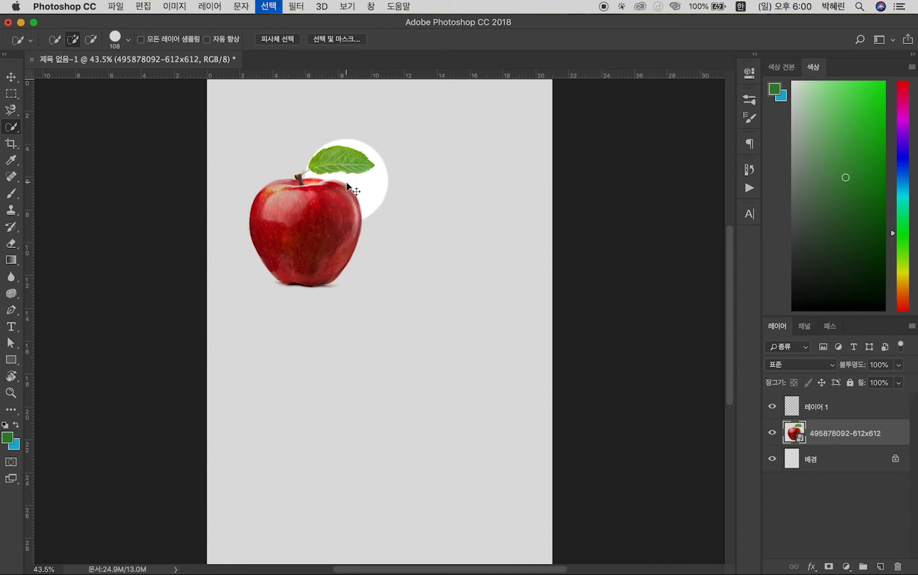
# Unlock the background layer and fill it with bright green
pyautogui.click(827, 461)
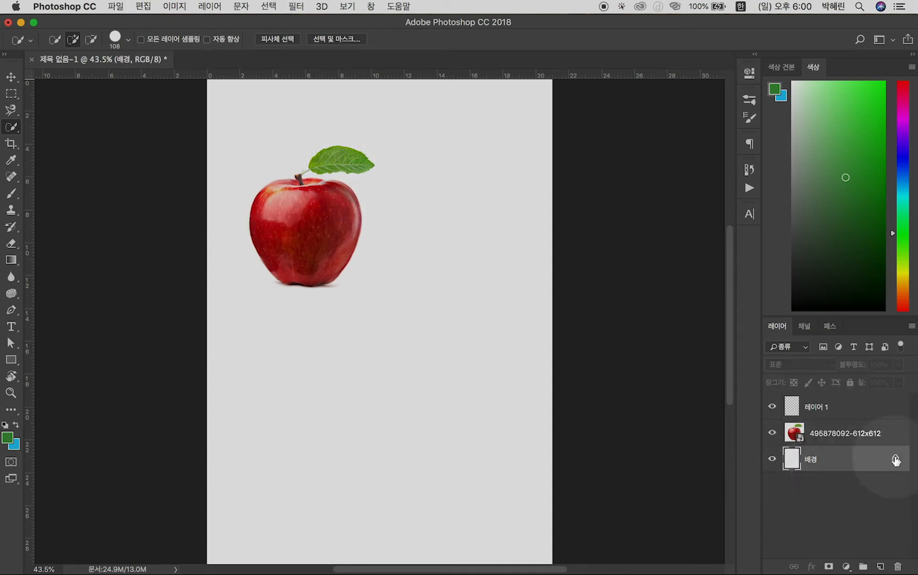
pyautogui.click(896, 460)
pyautogui.click(855, 94)
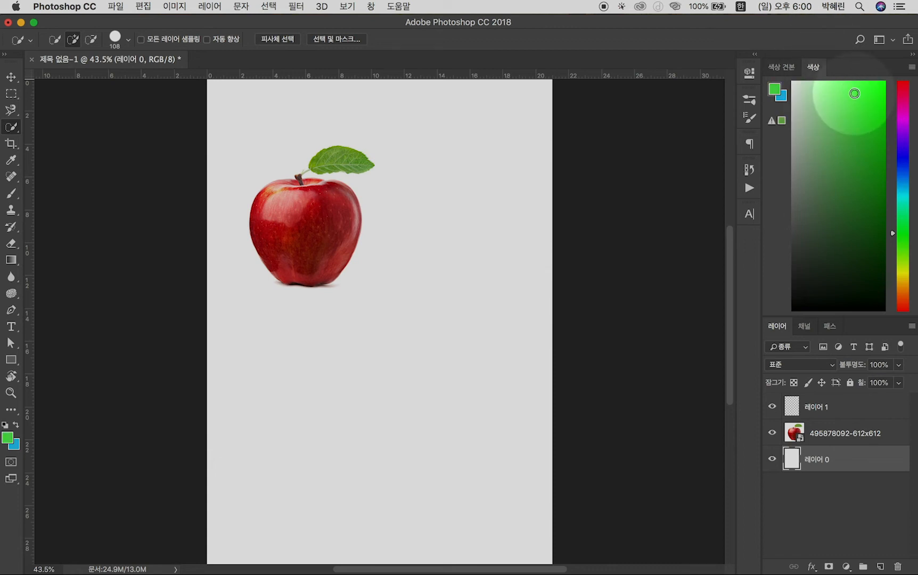
pyautogui.hotkey('alt', 'BackSpace')
# Move the apple image about 3 cm right and 3 cm down on the page, and rasterize its layer
pyautogui.press('v')
pyautogui.moveTo(330, 221); pyautogui.dragTo(385, 269)
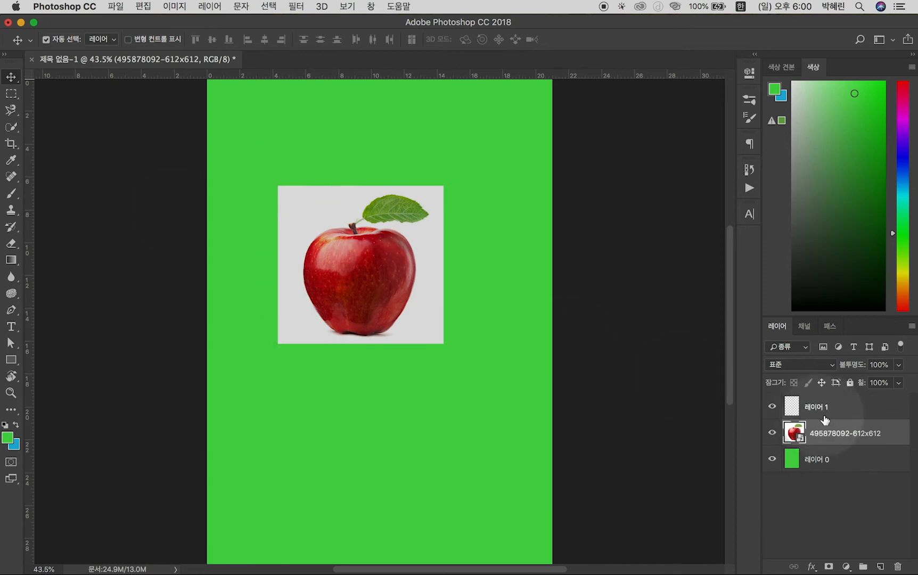
pyautogui.rightClick(839, 430)
pyautogui.click(767, 240)
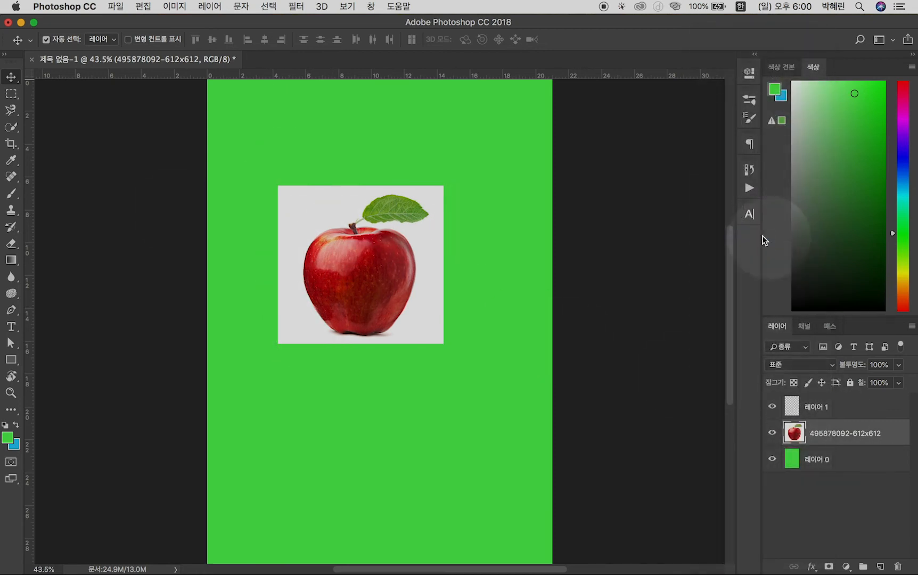
# Select the apple's body with the Quick Selection tool, and clear the selection
pyautogui.click(4, 127)
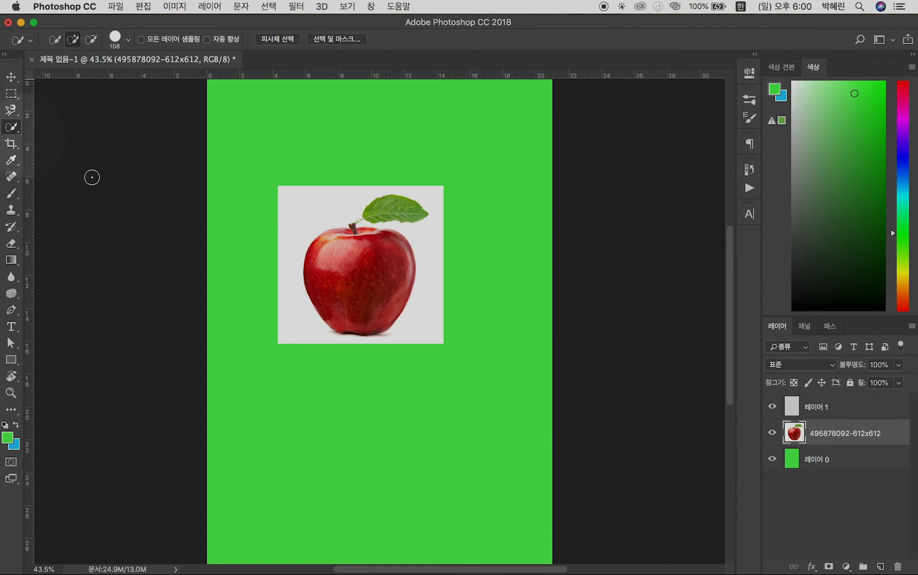
pyautogui.scroll(3, 301, 269)
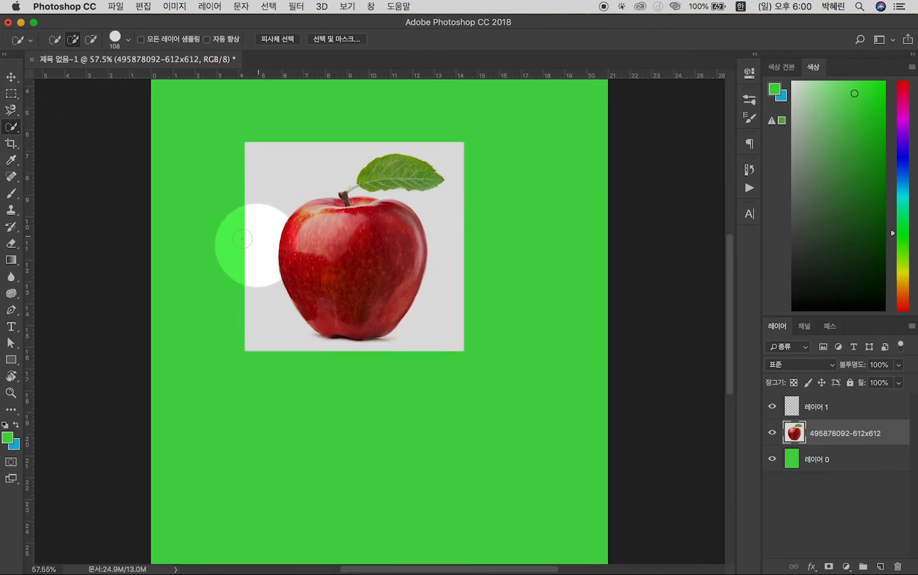
pyautogui.moveTo(256, 239)
pyautogui.mouseDown()
pyautogui.moveTo(342, 258)
pyautogui.moveTo(305, 261)
pyautogui.mouseUp()
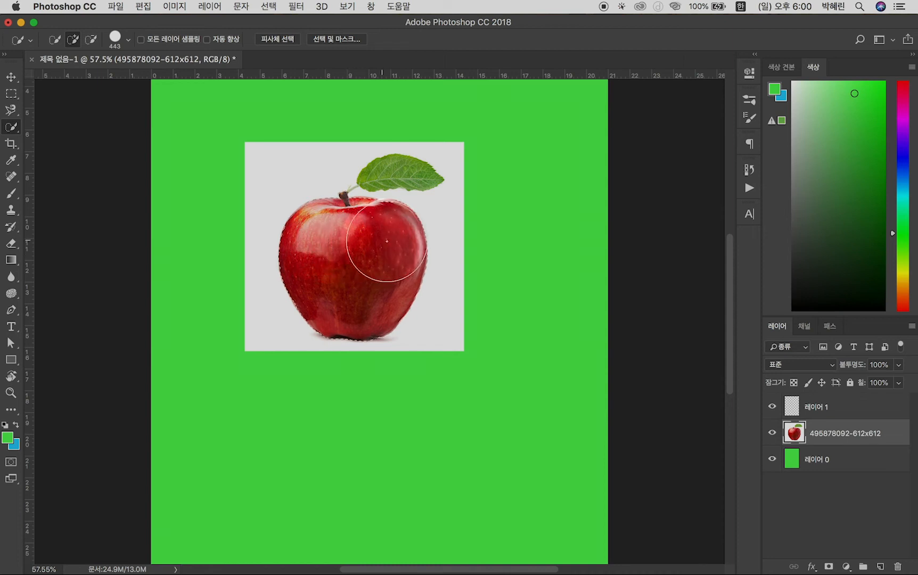
pyautogui.press('super+d')
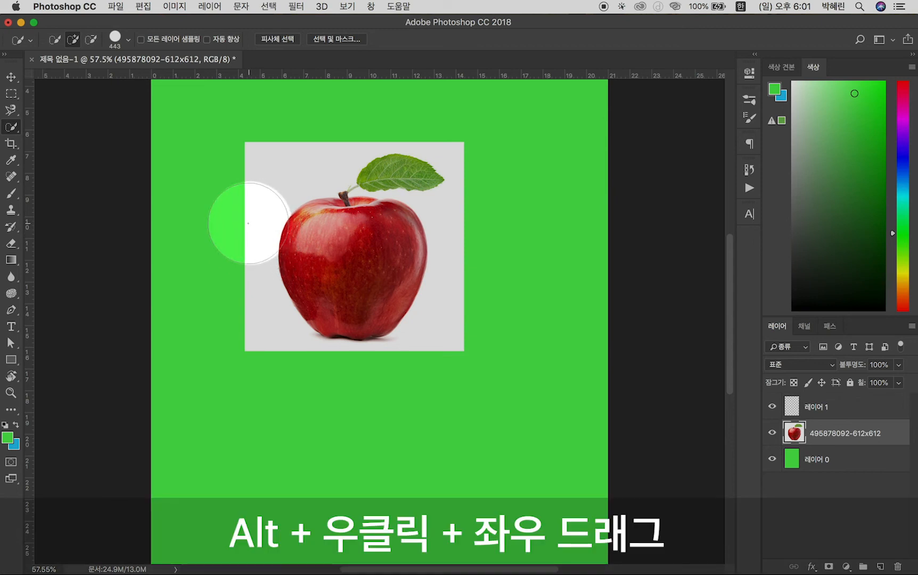
# Set the Quick Selection brush size to 435 px and select the apple's red body
pyautogui.moveTo(246, 223)
pyautogui.mouseDown()
pyautogui.moveTo(198, 225)
pyautogui.moveTo(434, 232)
pyautogui.moveTo(205, 239)
pyautogui.moveTo(236, 242)
pyautogui.moveTo(279, 224)
pyautogui.mouseUp()
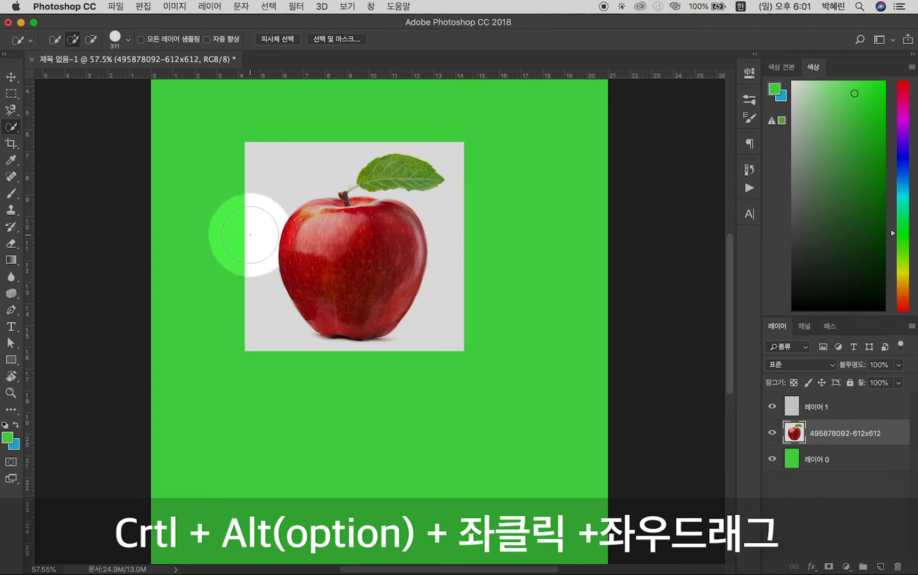
pyautogui.moveTo(252, 236)
pyautogui.mouseDown()
pyautogui.moveTo(412, 245)
pyautogui.moveTo(214, 255)
pyautogui.moveTo(297, 263)
pyautogui.moveTo(280, 265)
pyautogui.mouseUp()
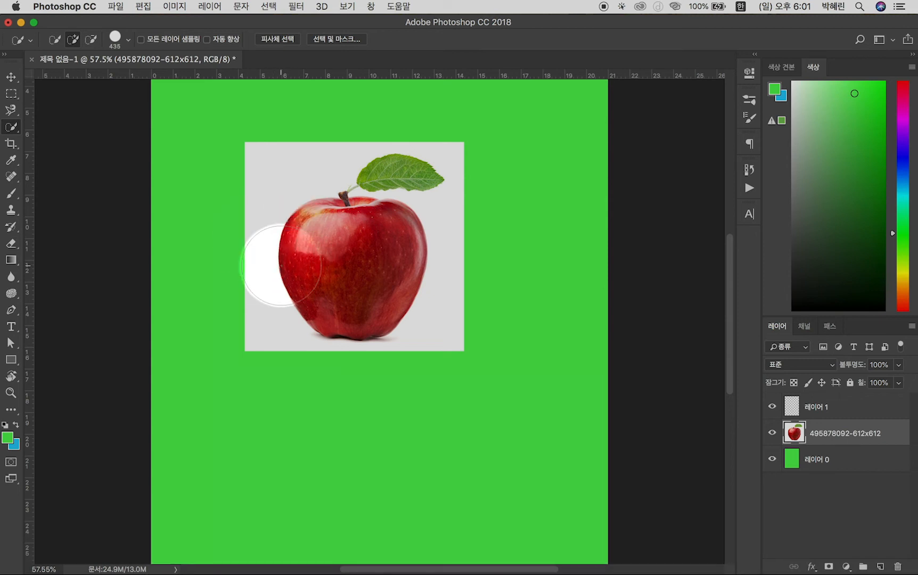
pyautogui.click(334, 247)
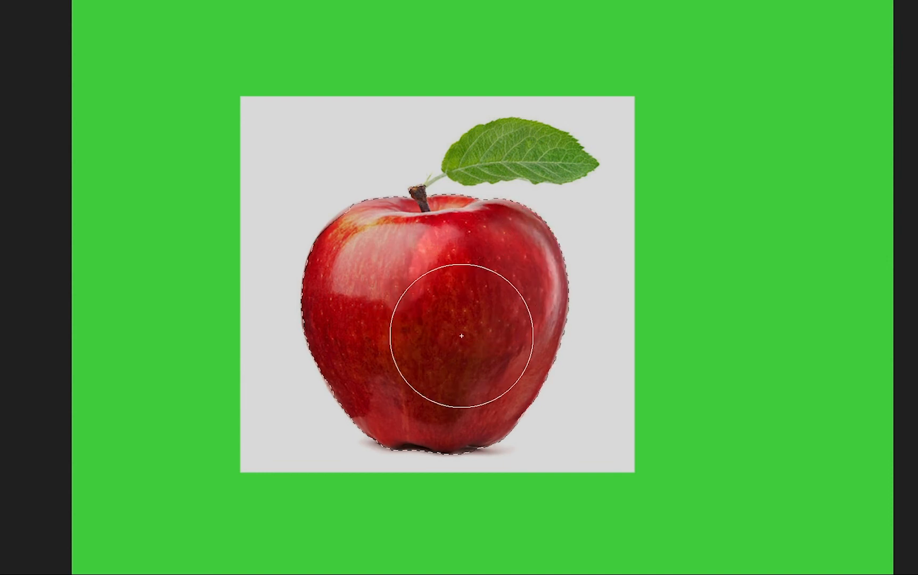
# Add the leaf and the stem to the apple selection using a smaller Quick Selection brush of 146 px
pyautogui.moveTo(460, 288); pyautogui.dragTo(389, 289)
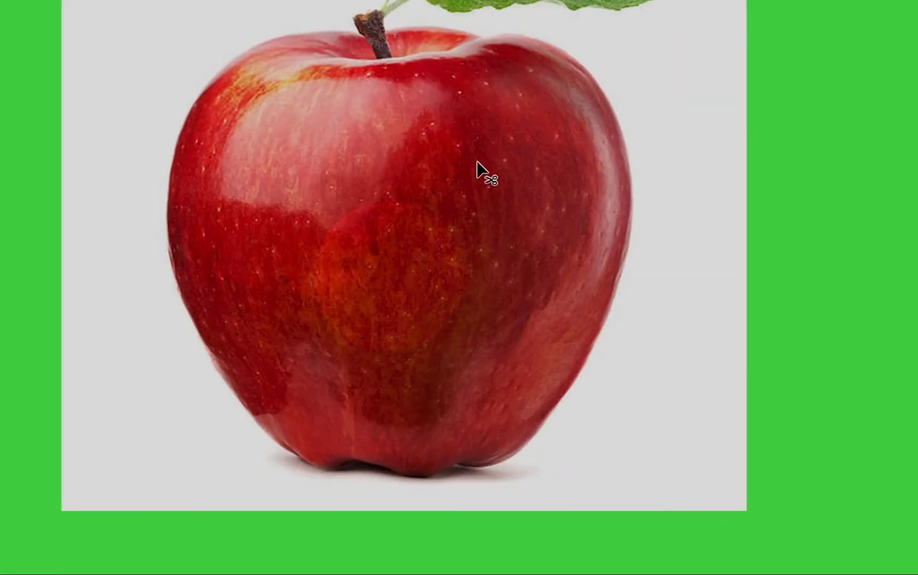
pyautogui.moveTo(508, 127)
pyautogui.mouseDown()
pyautogui.moveTo(520, 217)
pyautogui.moveTo(506, 307)
pyautogui.mouseUp()
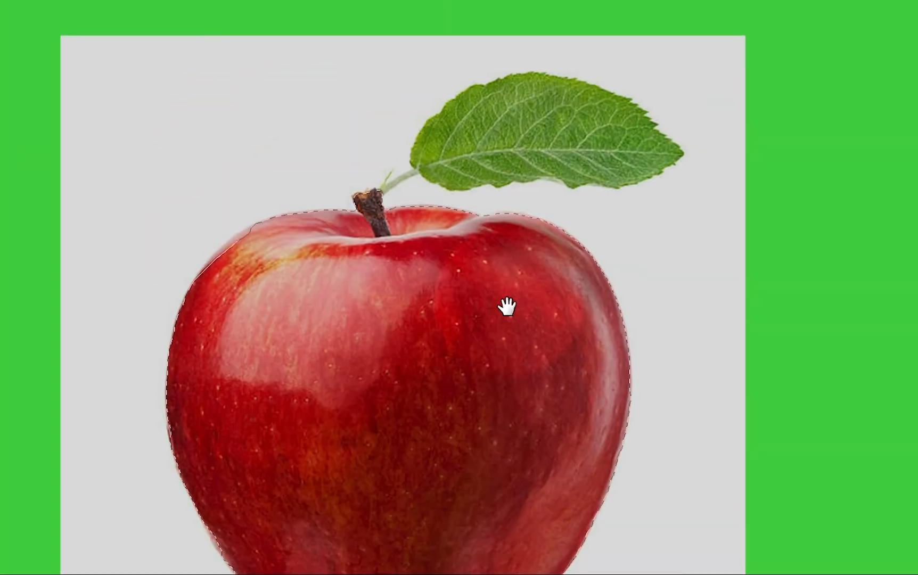
pyautogui.moveTo(532, 141); pyautogui.dragTo(474, 136)
pyautogui.click(513, 126)
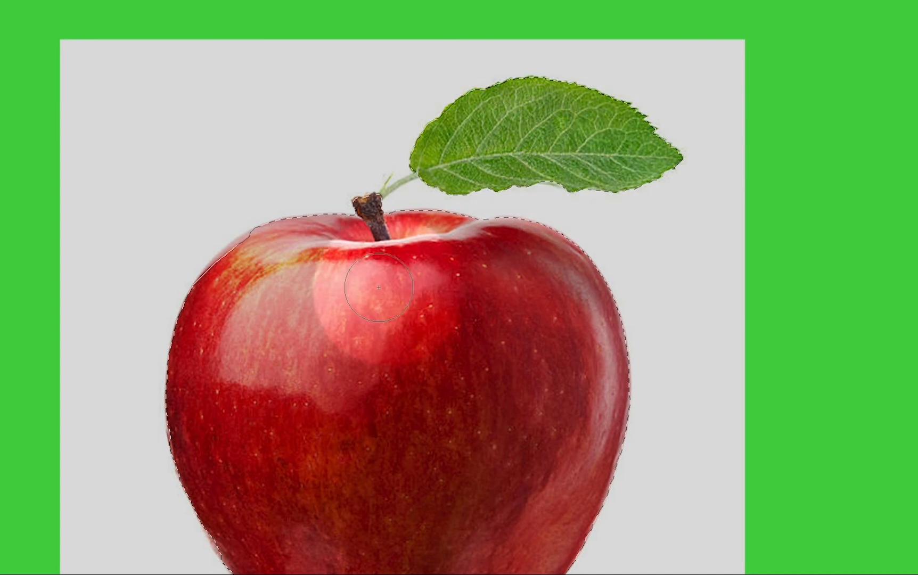
pyautogui.moveTo(344, 266); pyautogui.dragTo(312, 265)
pyautogui.moveTo(275, 332); pyautogui.dragTo(326, 348)
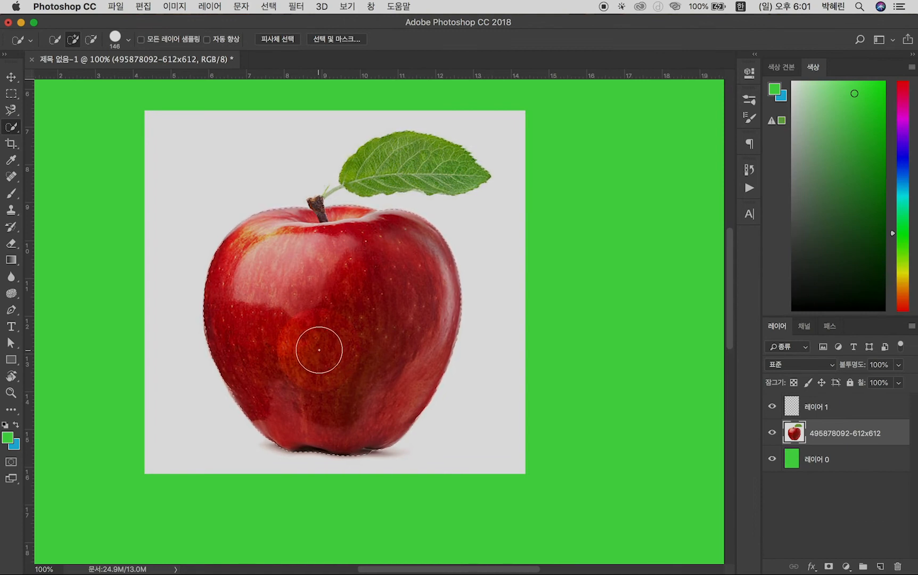
# Delete the selected apple and leaf from the image layer, and undo the deletion
pyautogui.press('Delete')
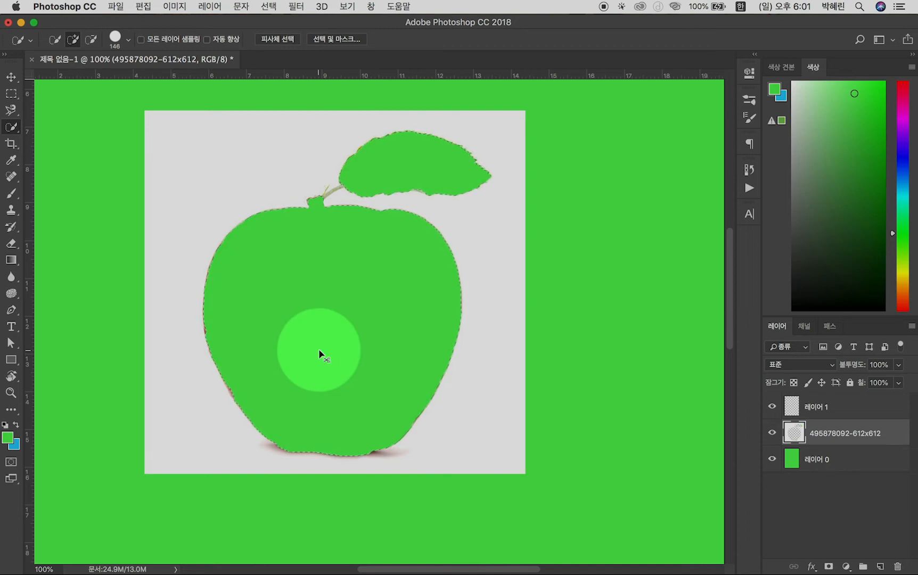
pyautogui.press('super+z')
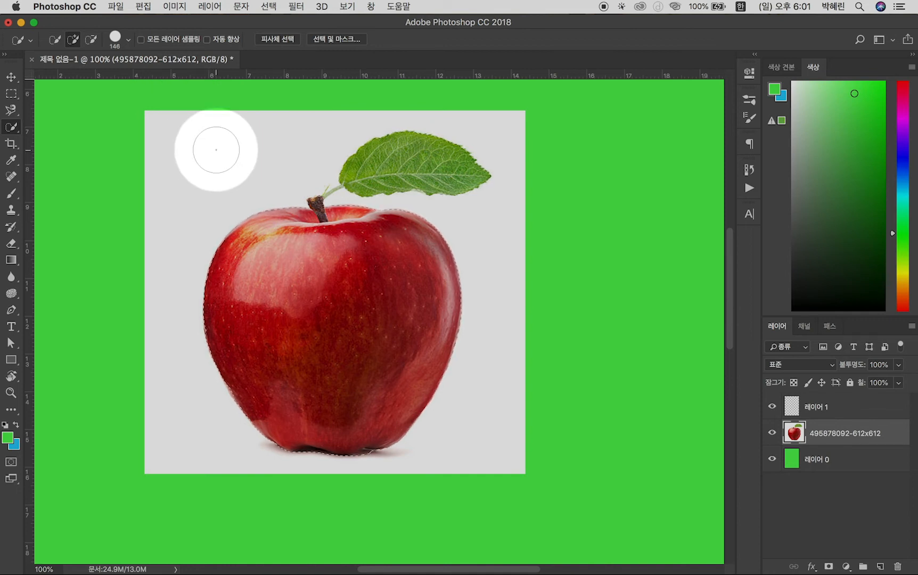
# Invert the selection and delete the white background around the apple, and undo only the deletion
pyautogui.click(269, 6)
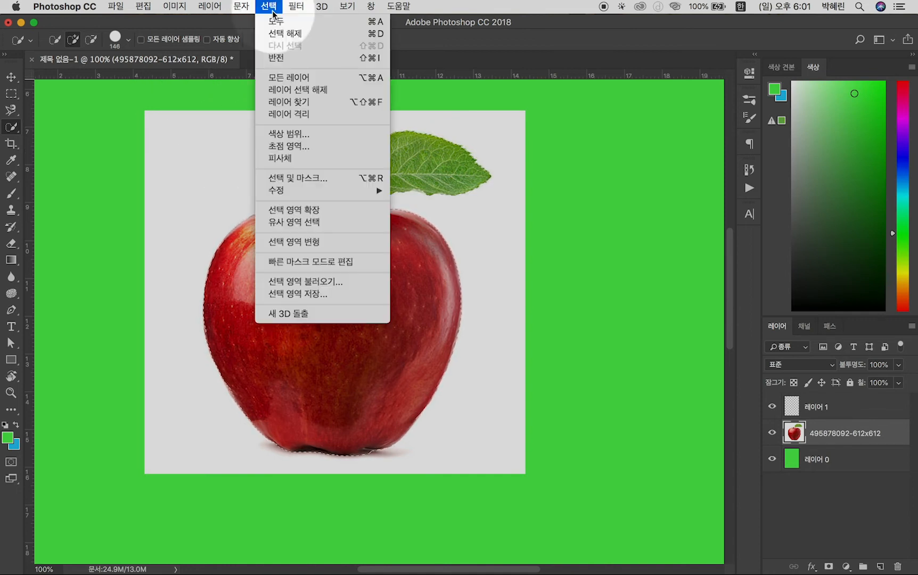
pyautogui.click(297, 59)
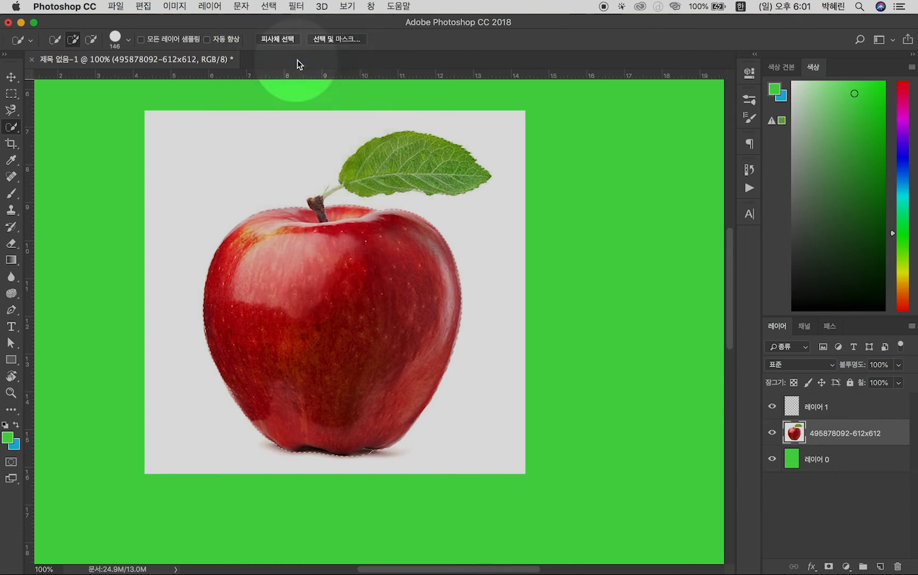
pyautogui.press('Delete')
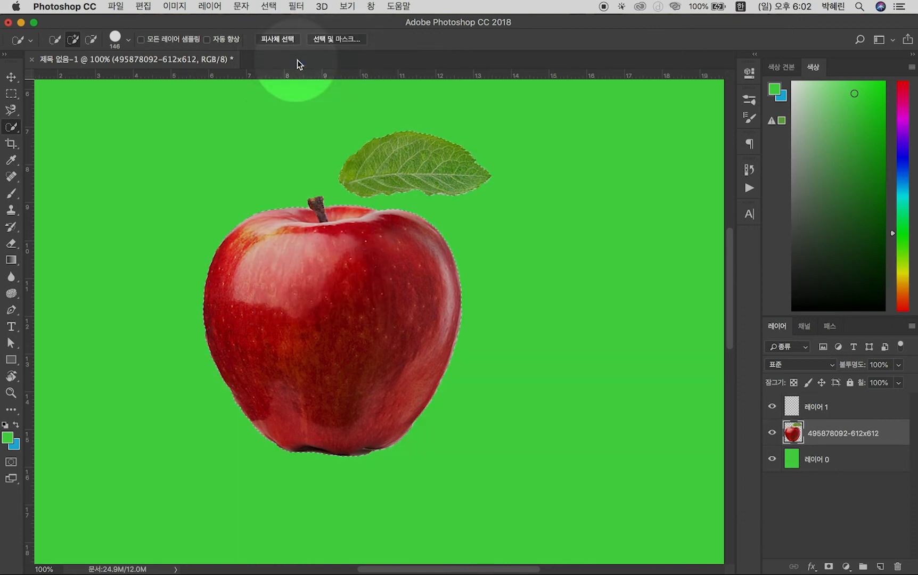
pyautogui.press('super+d')
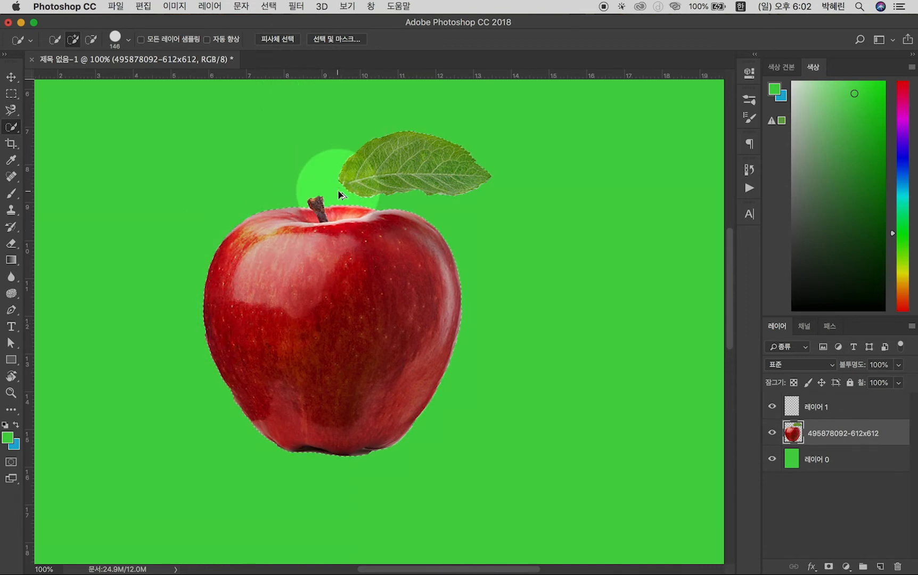
pyautogui.press('super+z')
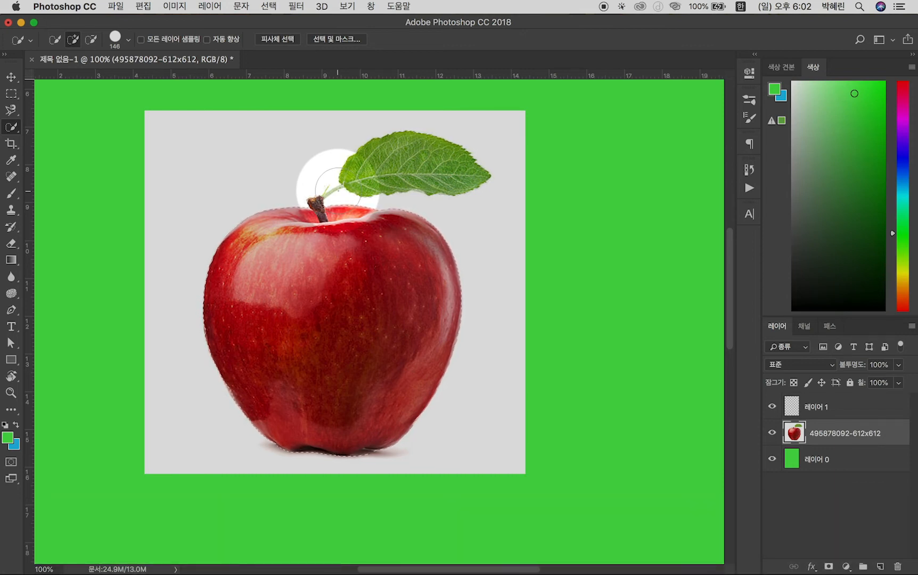
# Refine the apple selection in Select and Mask with the Refine Edge Brush along the leaf stem and the apple's lower edge, and accept it
pyautogui.click(330, 40)
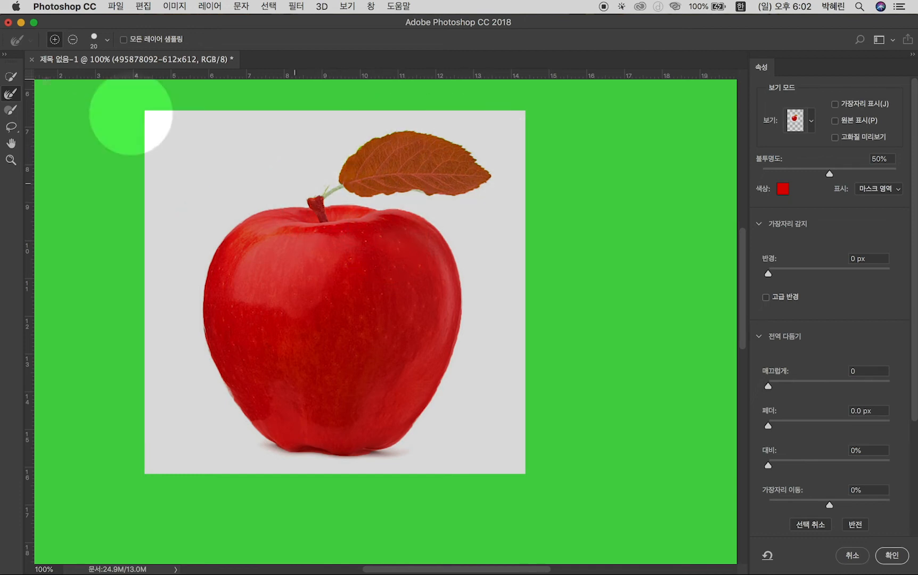
pyautogui.click(12, 96)
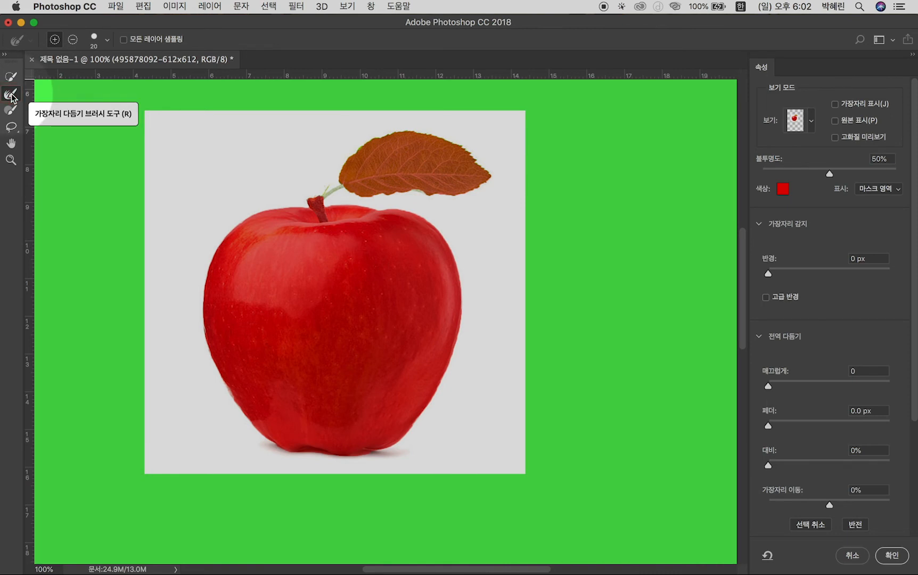
pyautogui.moveTo(313, 186)
pyautogui.mouseDown()
pyautogui.moveTo(364, 197)
pyautogui.moveTo(313, 195)
pyautogui.moveTo(347, 183)
pyautogui.moveTo(320, 197)
pyautogui.moveTo(346, 184)
pyautogui.moveTo(320, 196)
pyautogui.moveTo(334, 156)
pyautogui.moveTo(407, 129)
pyautogui.moveTo(444, 133)
pyautogui.moveTo(488, 171)
pyautogui.moveTo(471, 146)
pyautogui.moveTo(492, 165)
pyautogui.moveTo(450, 198)
pyautogui.moveTo(353, 190)
pyautogui.mouseUp()
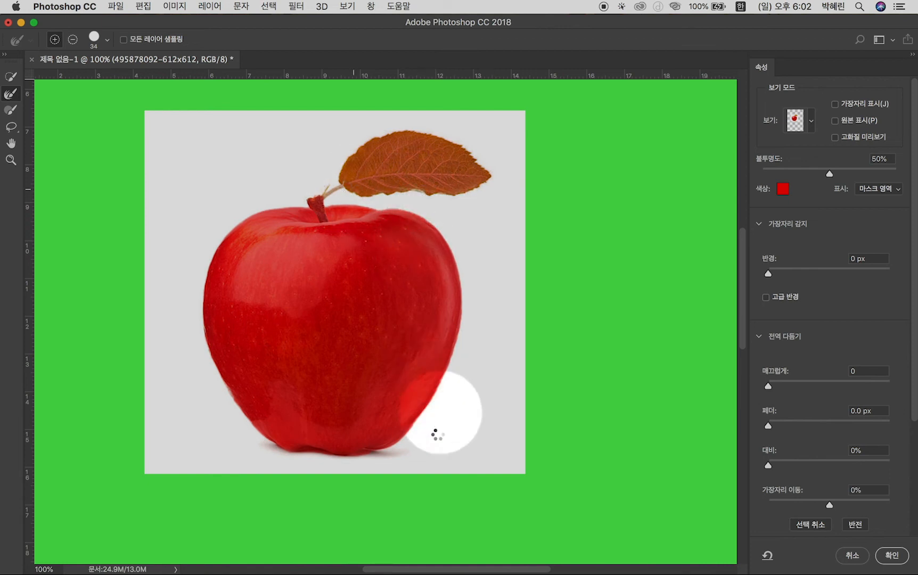
pyautogui.moveTo(263, 431)
pyautogui.mouseDown()
pyautogui.moveTo(224, 384)
pyautogui.moveTo(245, 403)
pyautogui.moveTo(228, 386)
pyautogui.moveTo(230, 395)
pyautogui.moveTo(245, 416)
pyautogui.moveTo(205, 338)
pyautogui.moveTo(204, 318)
pyautogui.moveTo(211, 345)
pyautogui.moveTo(204, 315)
pyautogui.moveTo(213, 282)
pyautogui.moveTo(409, 232)
pyautogui.moveTo(397, 217)
pyautogui.moveTo(414, 218)
pyautogui.moveTo(459, 262)
pyautogui.moveTo(451, 244)
pyautogui.moveTo(457, 317)
pyautogui.mouseUp()
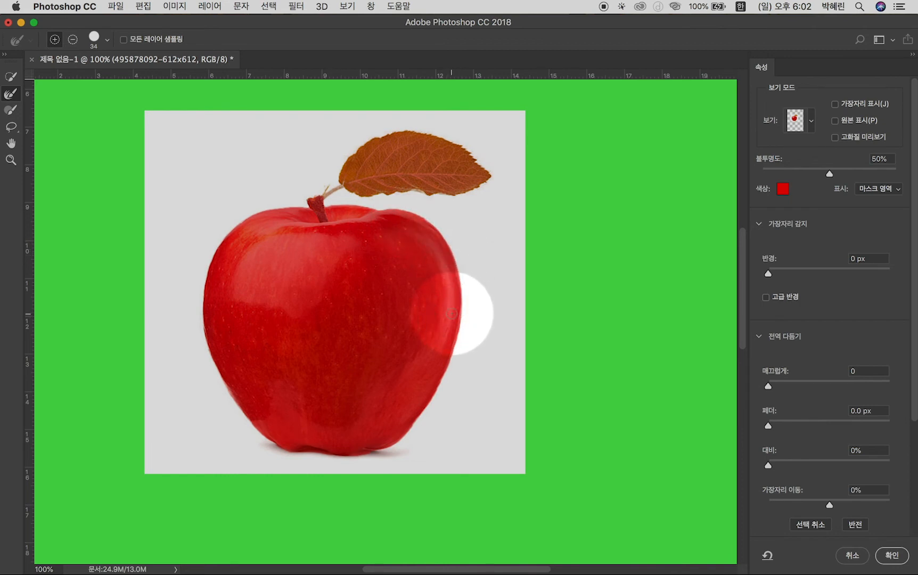
pyautogui.click(892, 555)
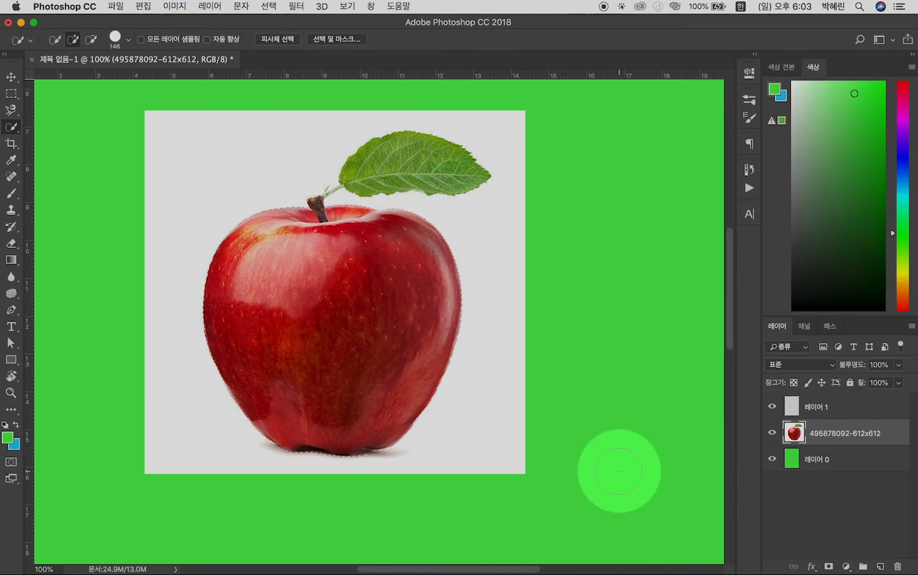
# Delete the white background around the apple and move the cut-out apple slightly left and up on the green page
pyautogui.press('v')
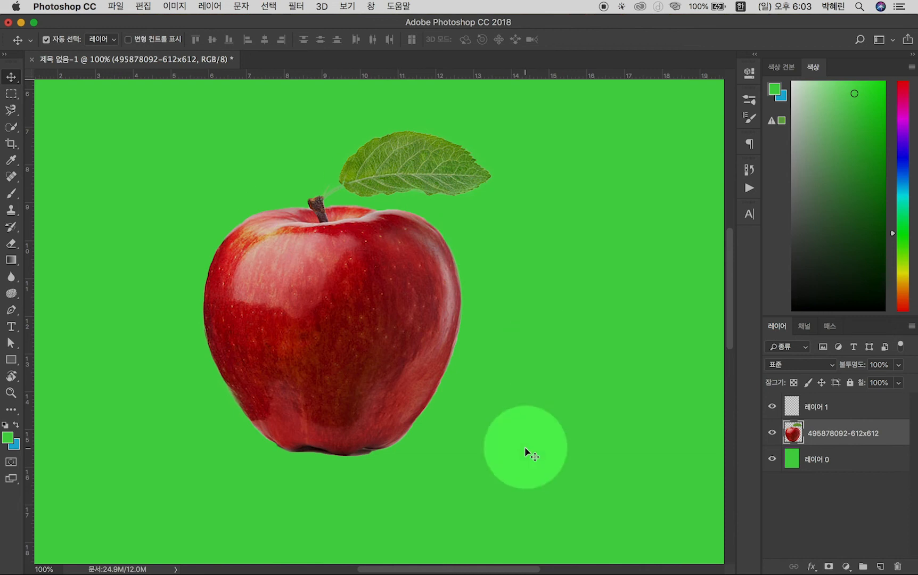
pyautogui.press('super+0')
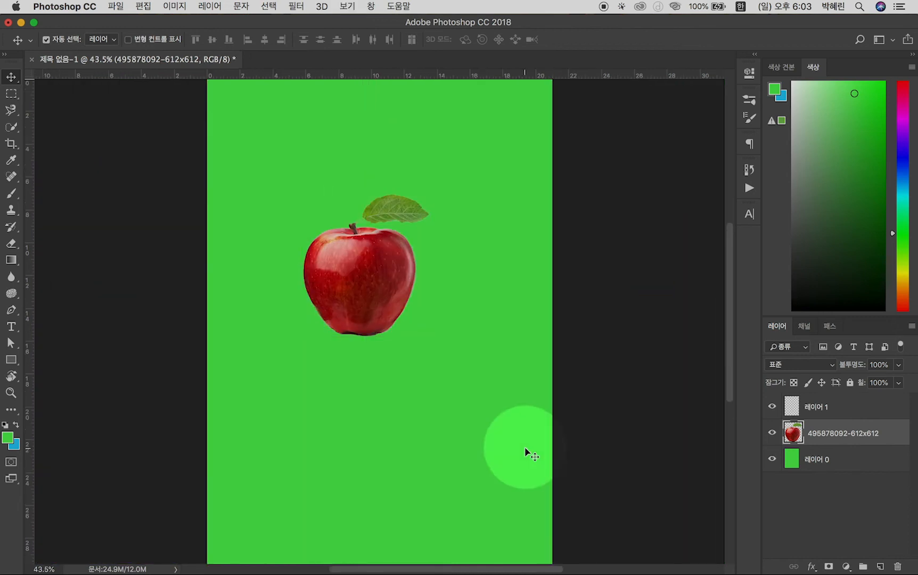
pyautogui.moveTo(373, 299); pyautogui.dragTo(282, 252)
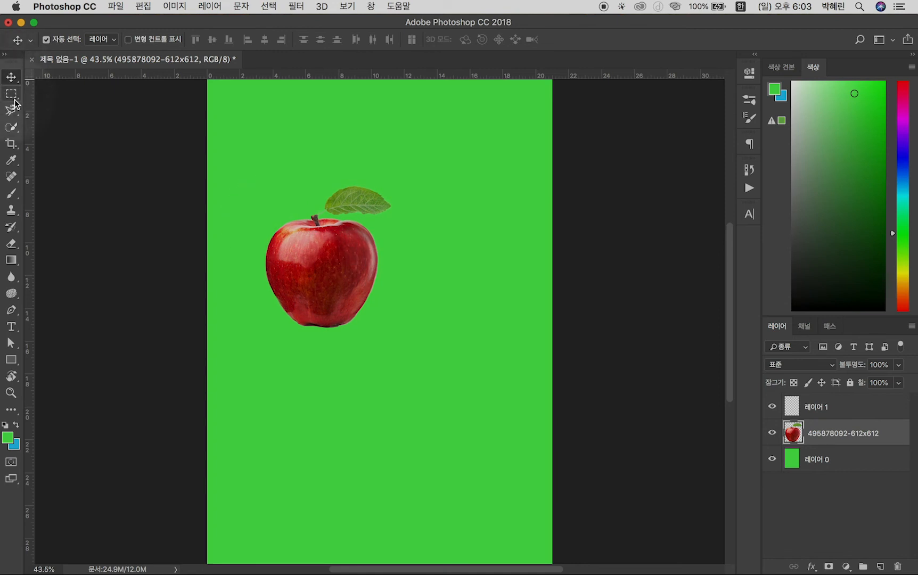
# Crop the canvas on all four sides around the apple to a height of about 15.5 cm
pyautogui.click(12, 144)
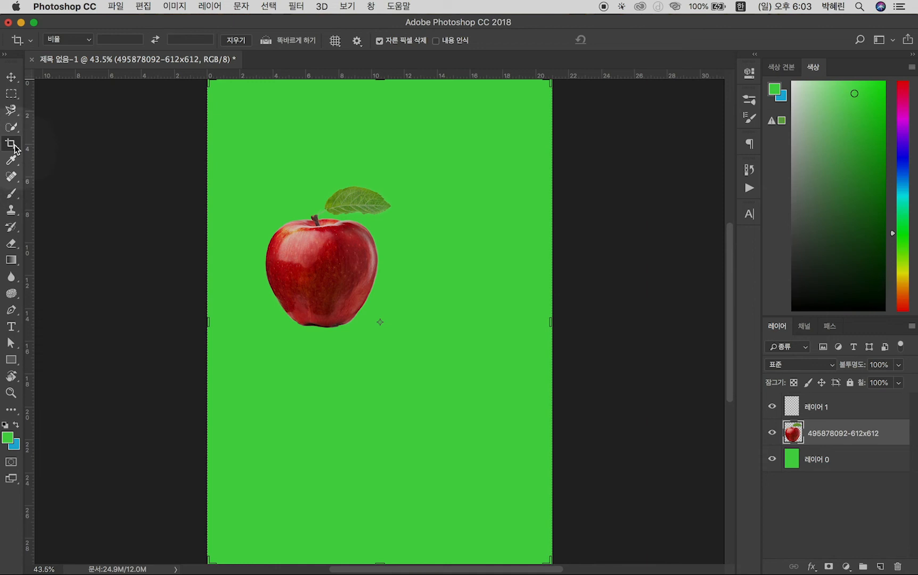
pyautogui.click(487, 259)
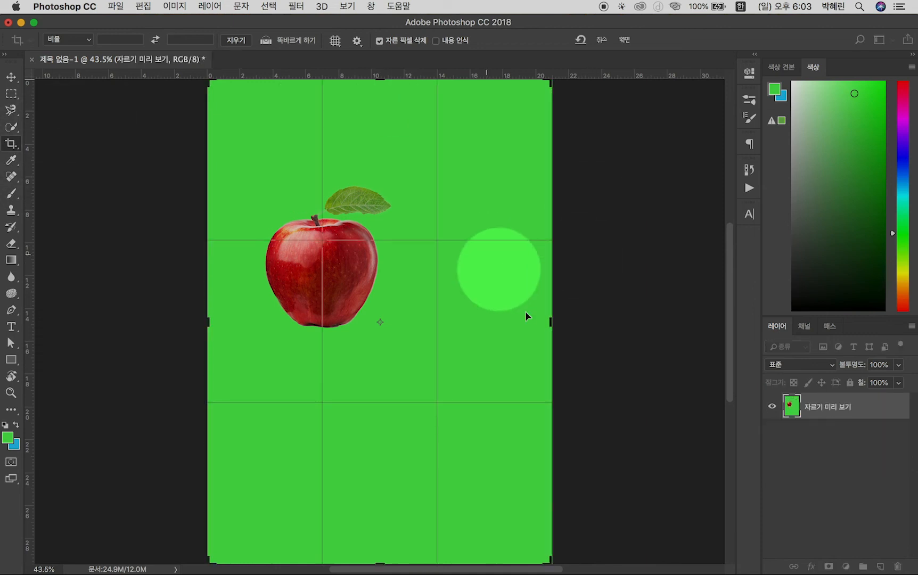
pyautogui.moveTo(550, 322); pyautogui.dragTo(486, 322)
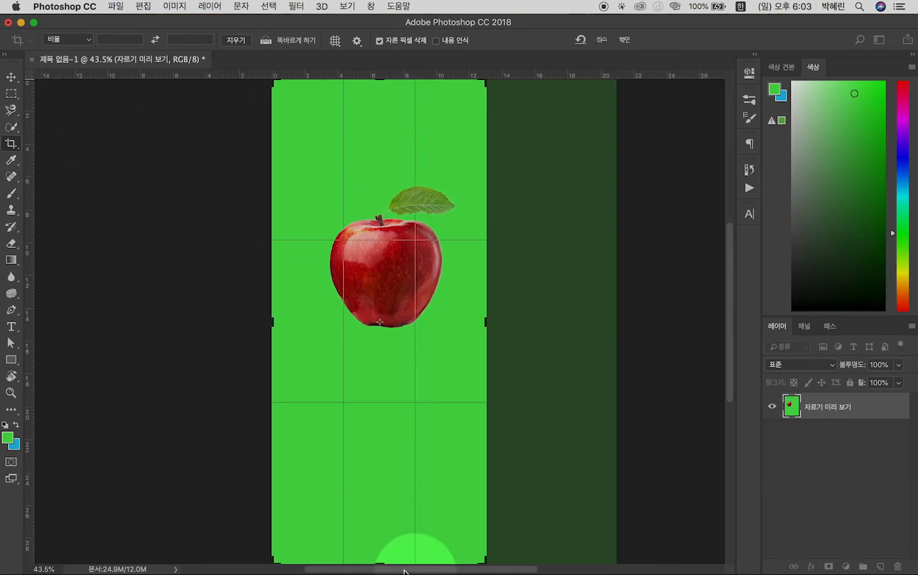
pyautogui.moveTo(379, 559); pyautogui.dragTo(382, 479)
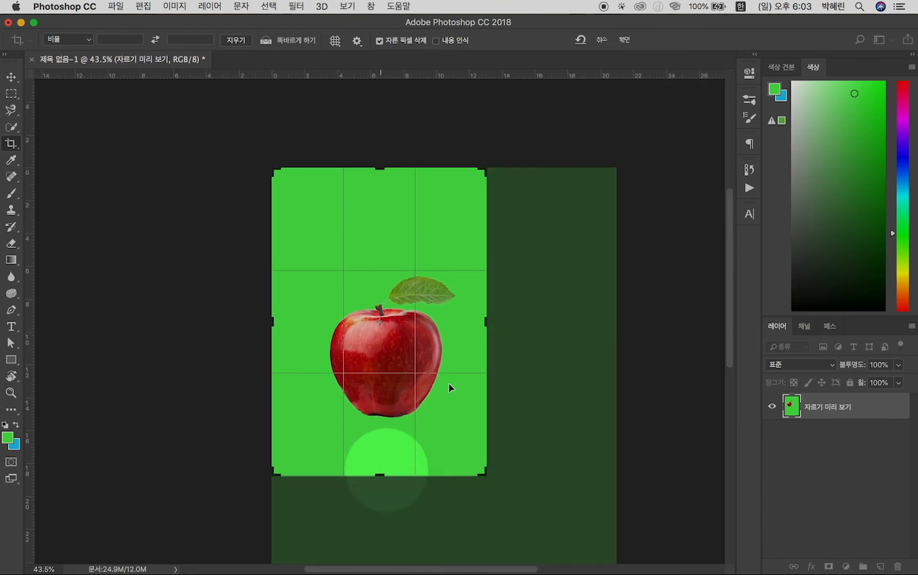
pyautogui.moveTo(379, 168); pyautogui.dragTo(384, 188)
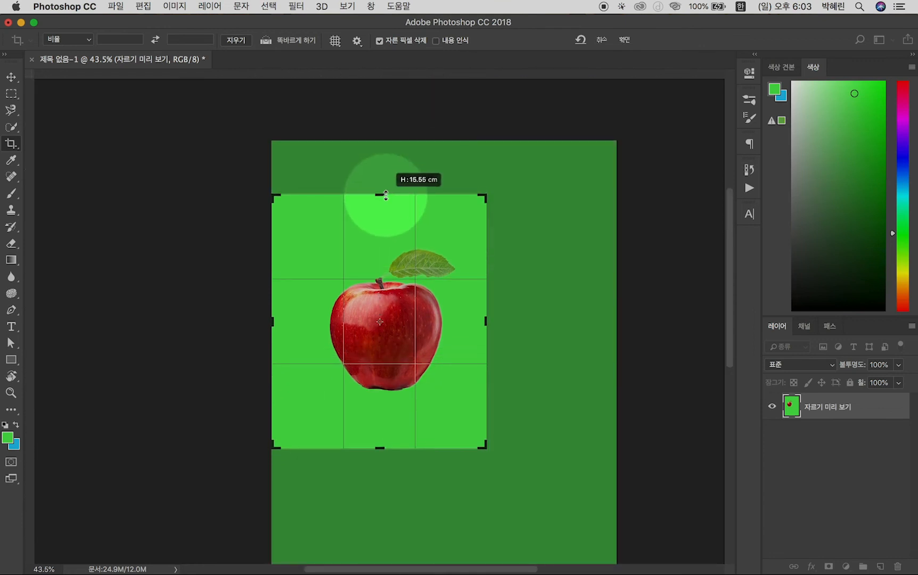
pyautogui.moveTo(270, 325); pyautogui.dragTo(279, 325)
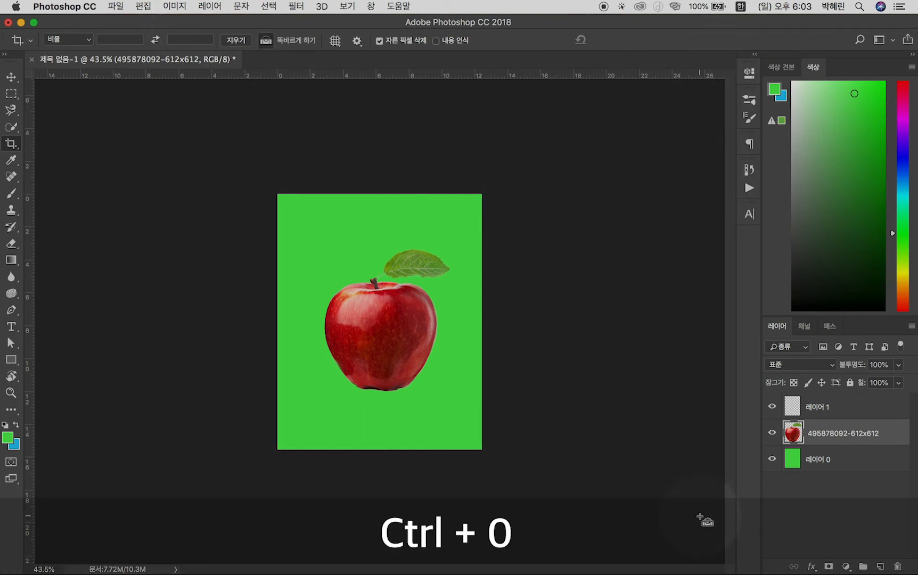
# Examine the cropped page fitted to the window, zoomed out and zoomed in, and return to the fitted view
pyautogui.hotkey('ctrl', '0')
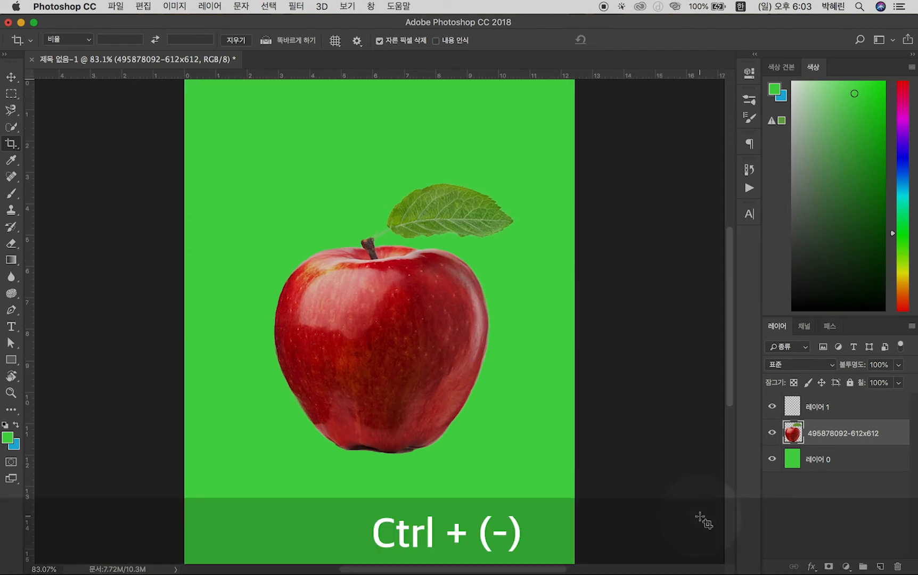
pyautogui.hotkey('ctrl', '-')
pyautogui.hotkey('ctrl', '-')
pyautogui.hotkey('ctrl', '-')
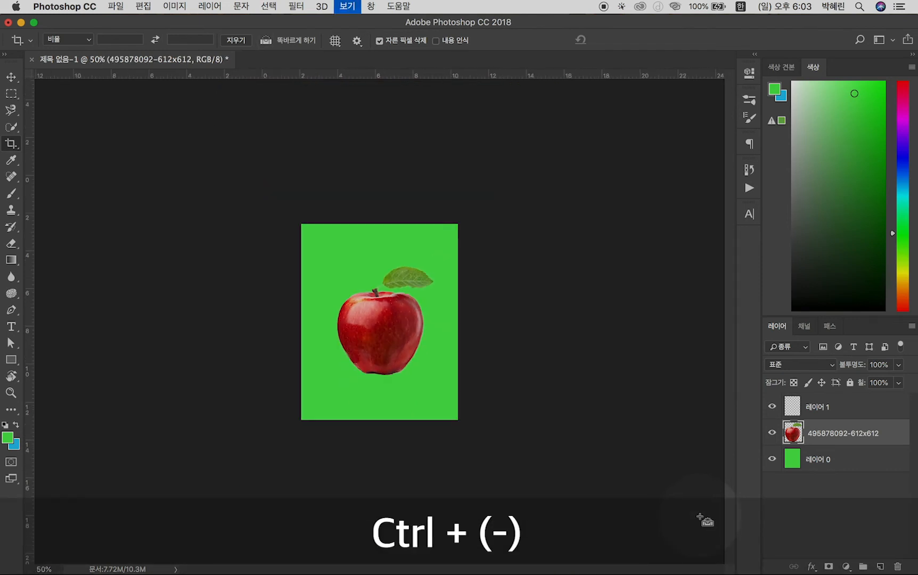
pyautogui.hotkey('ctrl', '+')
pyautogui.hotkey('ctrl', '+')
pyautogui.hotkey('ctrl', '+')
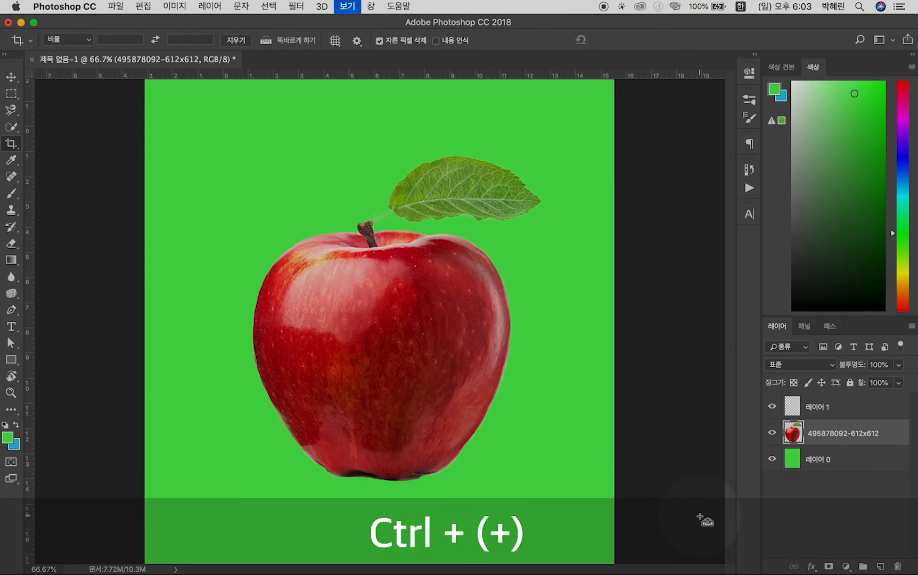
pyautogui.hotkey('ctrl', '0')
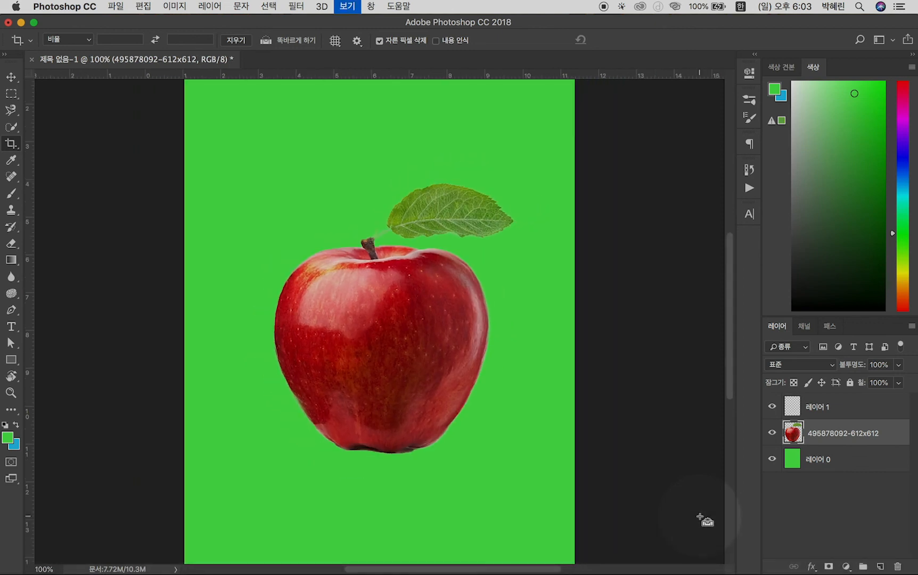
# Sample colours from the green background, leaf, stem and apple with the Eyedropper, ending with the apple's dark red as foreground colour
pyautogui.click(12, 159)
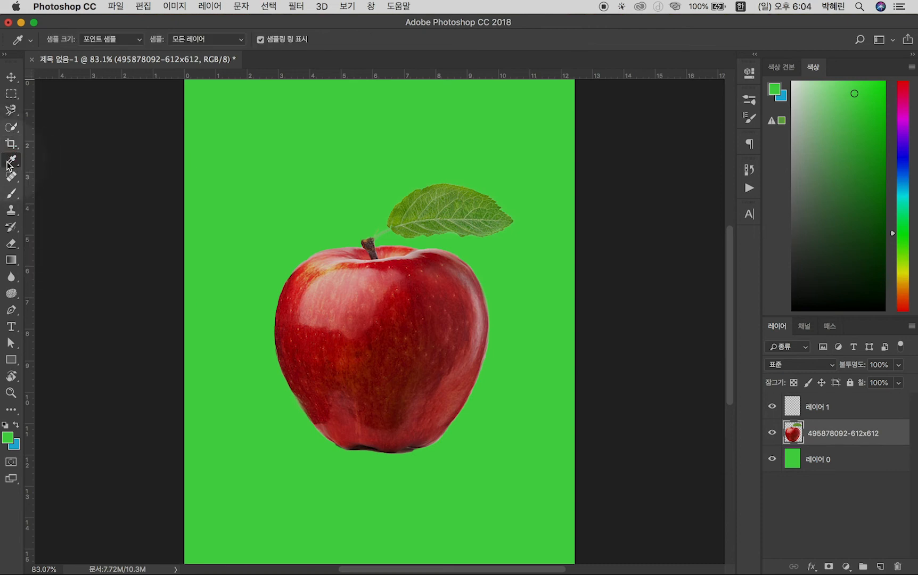
pyautogui.click(287, 160)
pyautogui.click(421, 303)
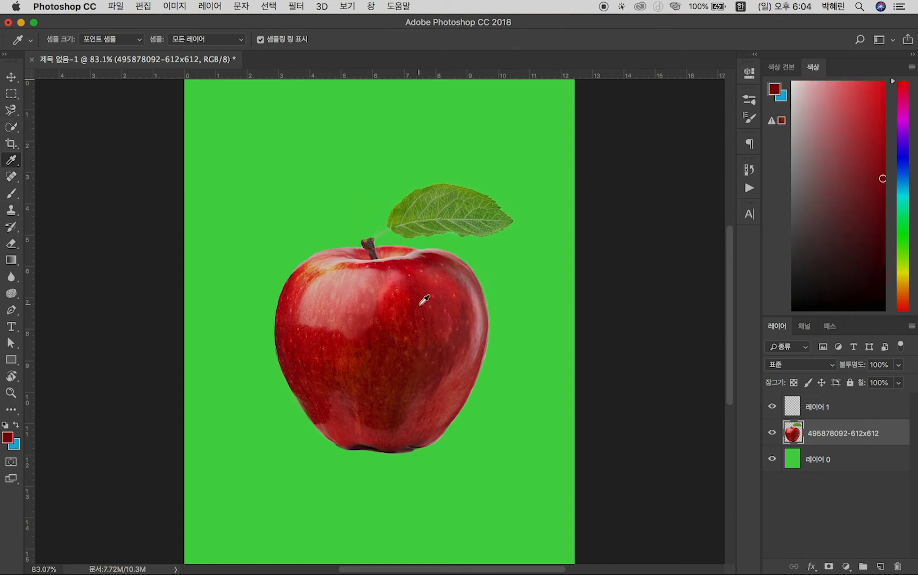
pyautogui.click(420, 207)
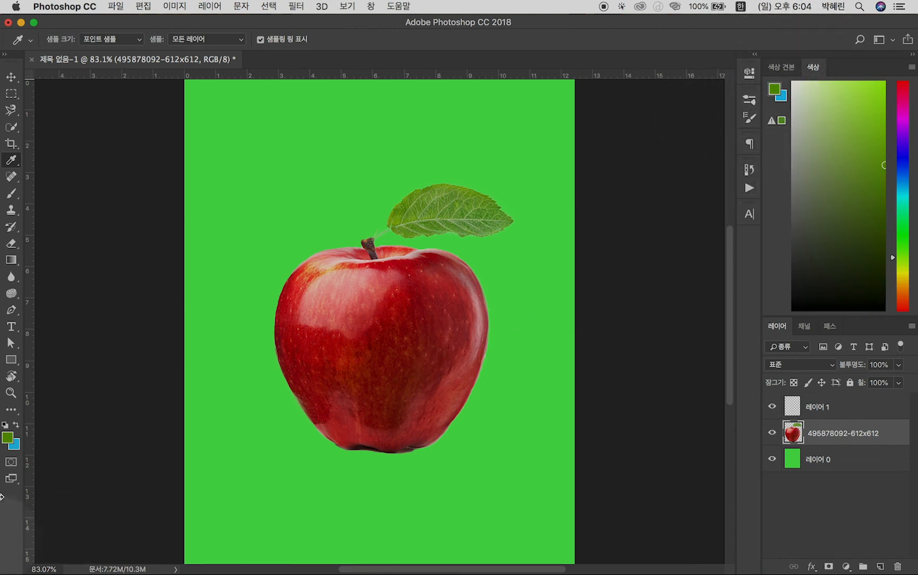
pyautogui.click(376, 356)
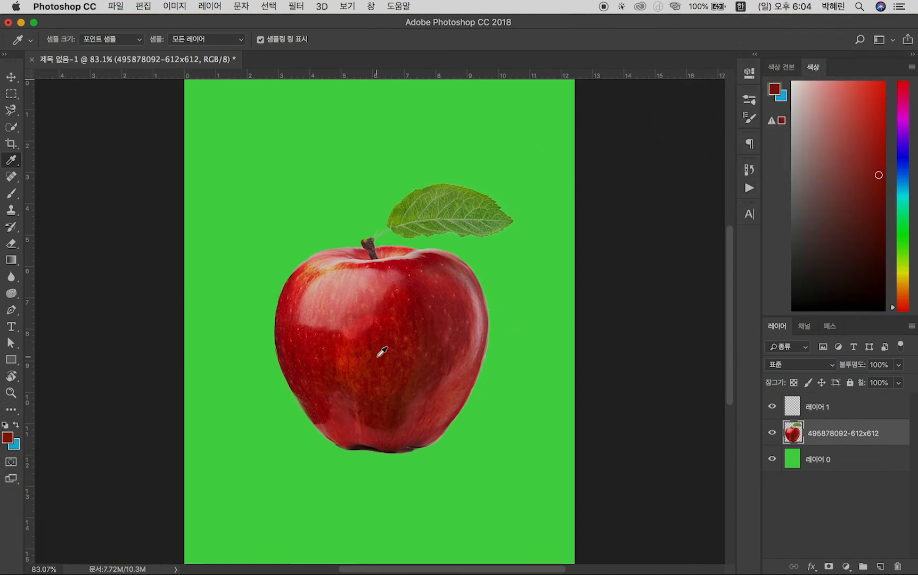
pyautogui.click(432, 222)
pyautogui.click(365, 240)
pyautogui.click(309, 170)
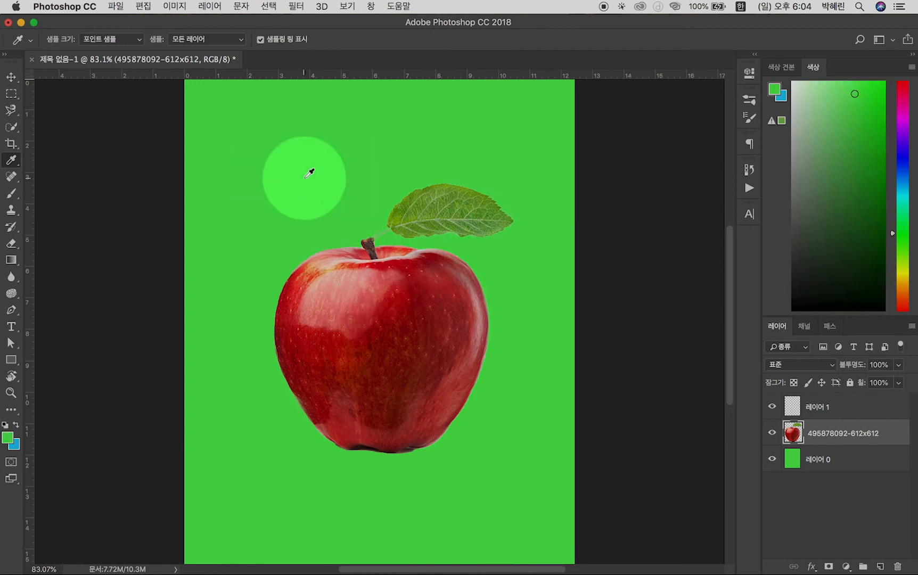
pyautogui.click(325, 361)
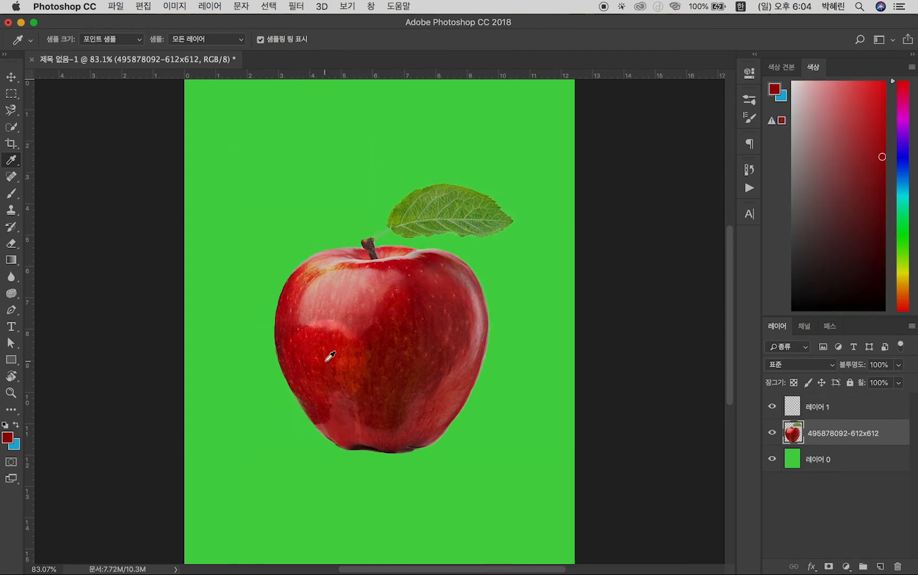
# Paint thick dark red freehand strokes over the apple and around it directly on the apple image layer
pyautogui.click(17, 199)
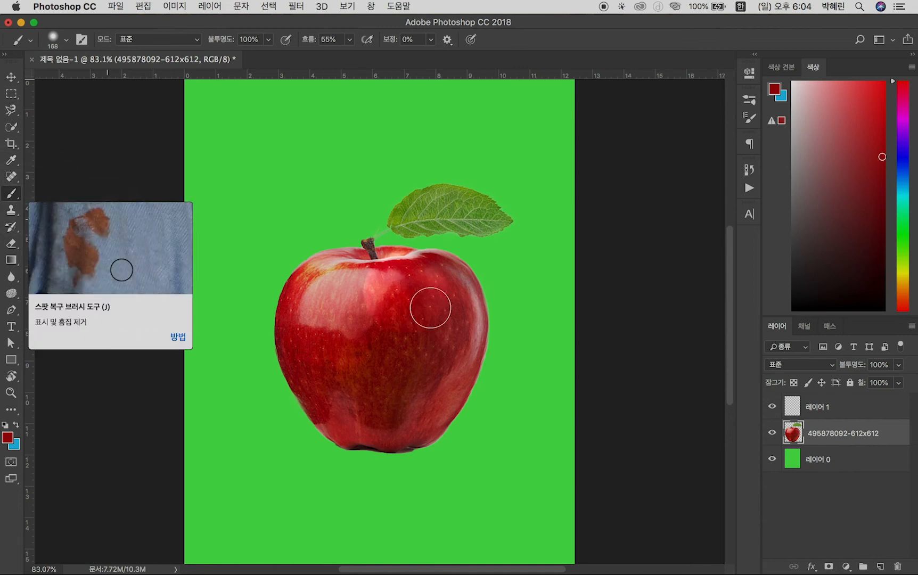
pyautogui.click(296, 181)
pyautogui.moveTo(372, 143)
pyautogui.mouseDown()
pyautogui.moveTo(322, 221)
pyautogui.moveTo(303, 346)
pyautogui.mouseUp()
pyautogui.moveTo(233, 301)
pyautogui.mouseDown()
pyautogui.moveTo(323, 165)
pyautogui.moveTo(448, 350)
pyautogui.moveTo(307, 439)
pyautogui.moveTo(385, 176)
pyautogui.moveTo(594, 392)
pyautogui.moveTo(535, 465)
pyautogui.mouseUp()
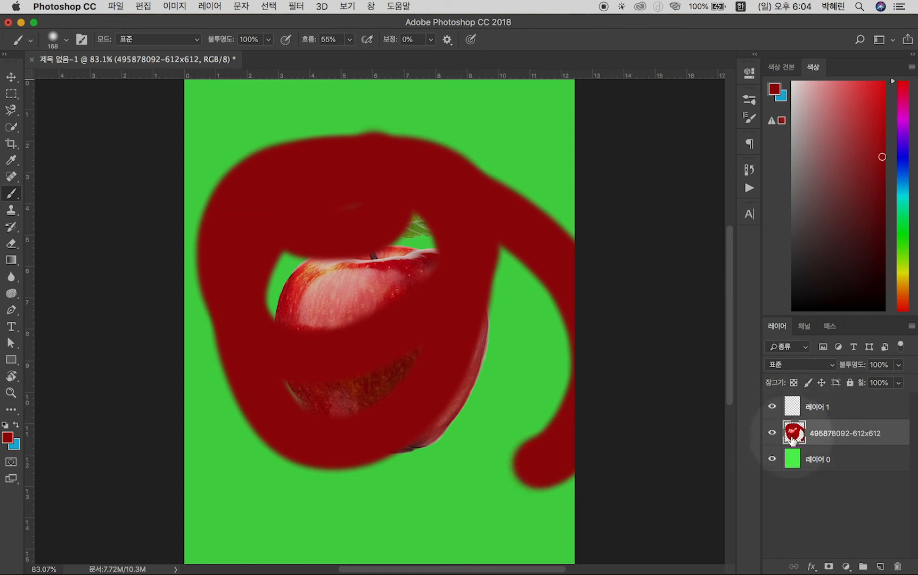
# Erase a vertical band through the painted apple with a 255 px Eraser, and undo both the erasing and the painting
pyautogui.press('e')
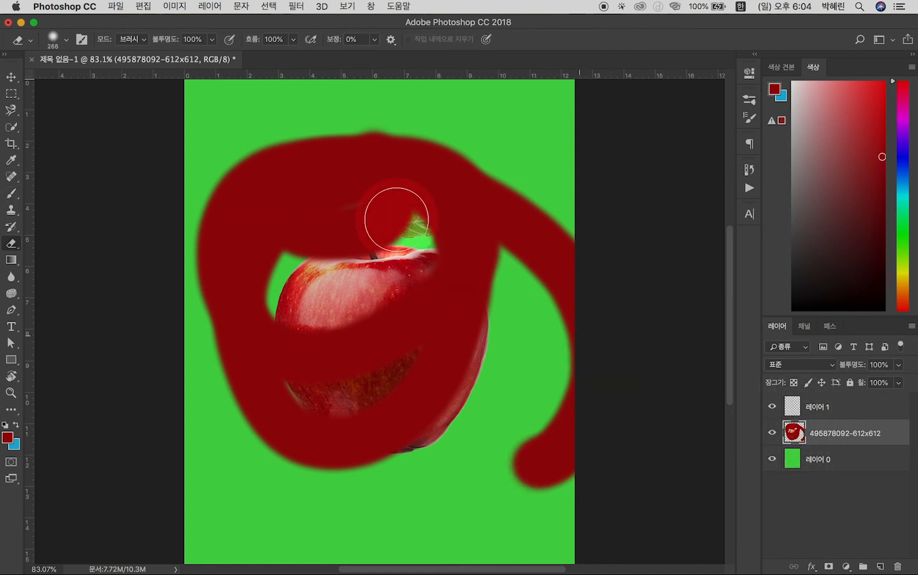
pyautogui.moveTo(426, 181)
pyautogui.mouseDown()
pyautogui.moveTo(396, 287)
pyautogui.moveTo(389, 390)
pyautogui.moveTo(400, 490)
pyautogui.mouseUp()
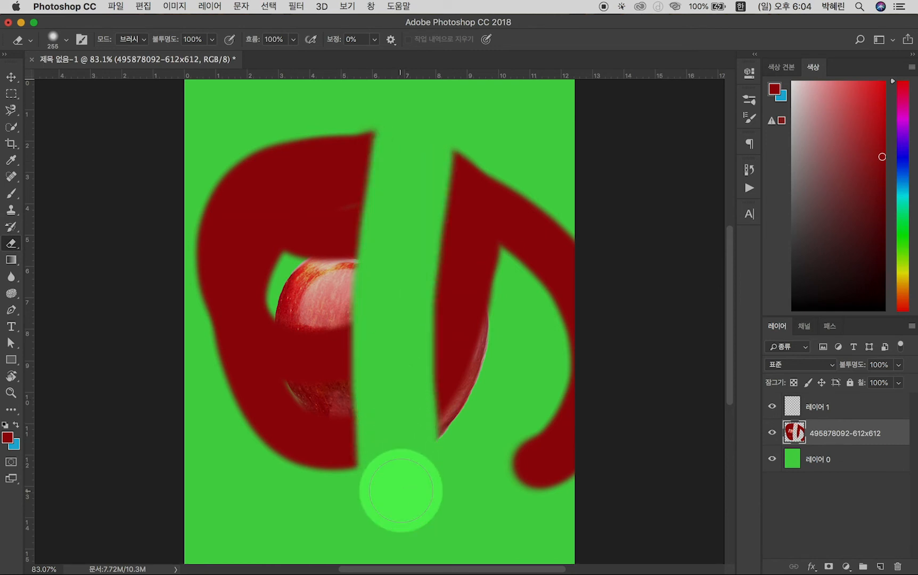
pyautogui.press('super+alt+z')
pyautogui.press('super+alt+z')
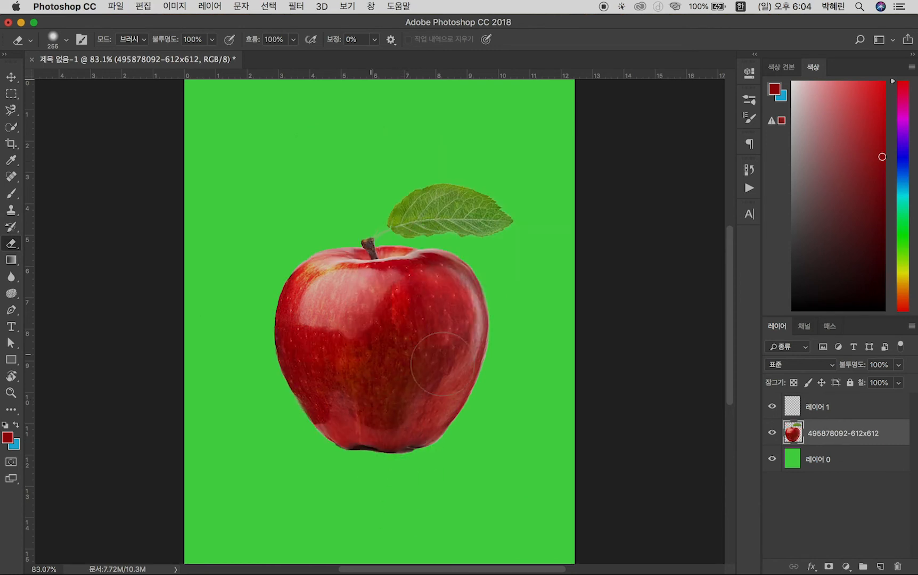
# Delete the empty layer above the apple and add a new blank layer in its place
pyautogui.click(826, 409)
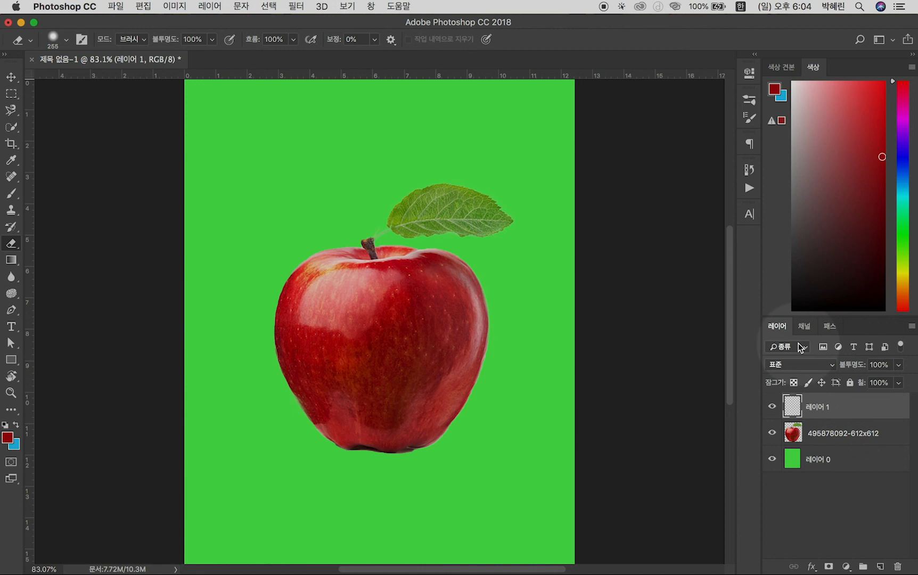
pyautogui.press('Delete')
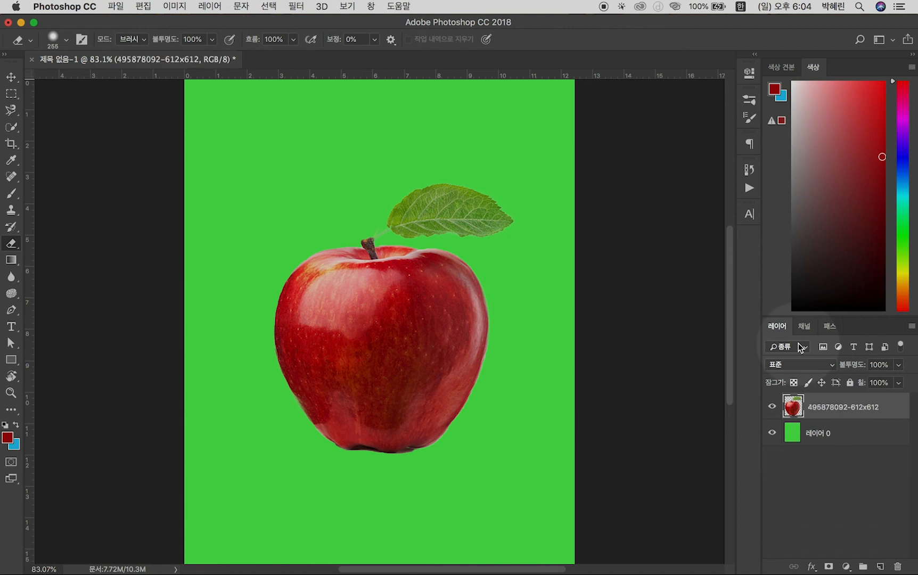
pyautogui.click(879, 567)
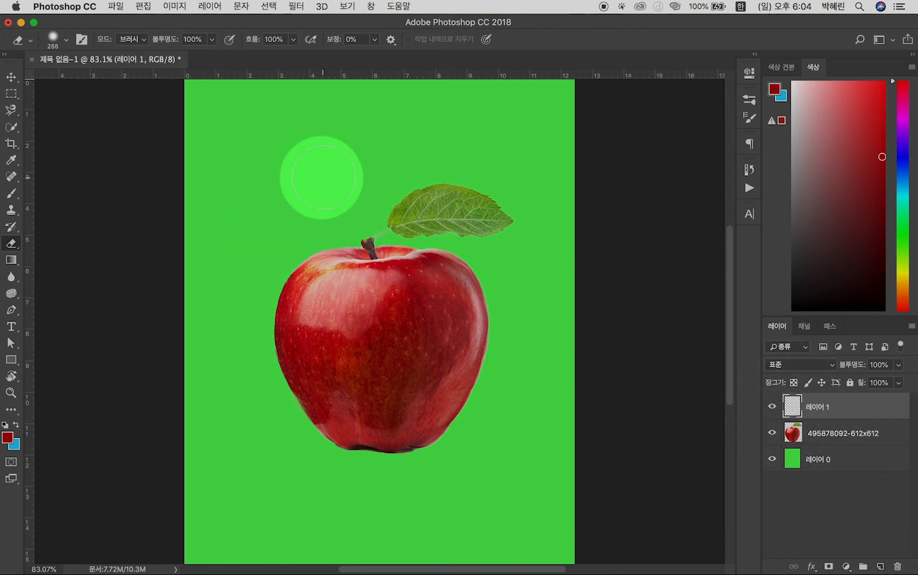
# Handwrite the word 사과 in dark red across the apple on the new layer with a 125 px brush
pyautogui.click(11, 193)
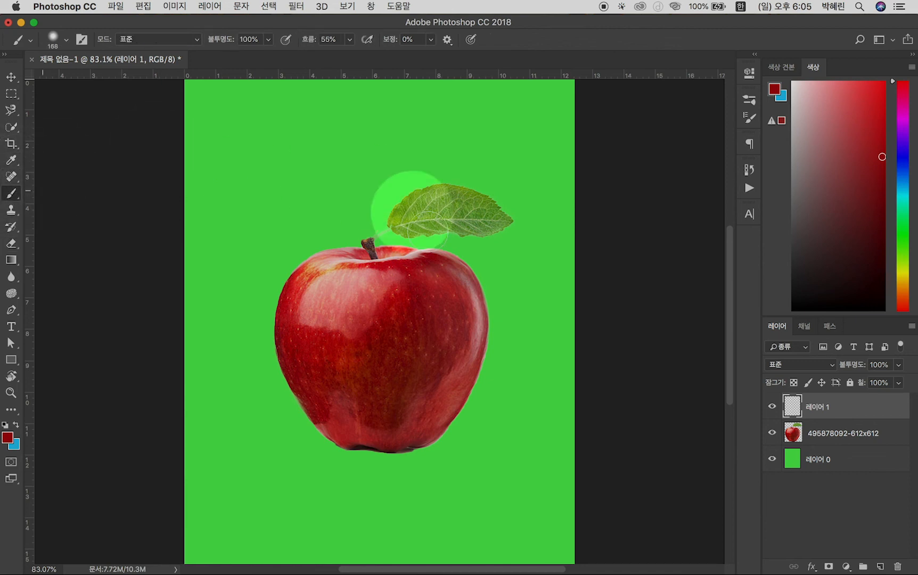
pyautogui.moveTo(364, 209)
pyautogui.mouseDown()
pyautogui.moveTo(431, 219)
pyautogui.moveTo(354, 219)
pyautogui.mouseUp()
pyautogui.moveTo(299, 192)
pyautogui.mouseDown()
pyautogui.moveTo(254, 247)
pyautogui.moveTo(229, 309)
pyautogui.mouseUp()
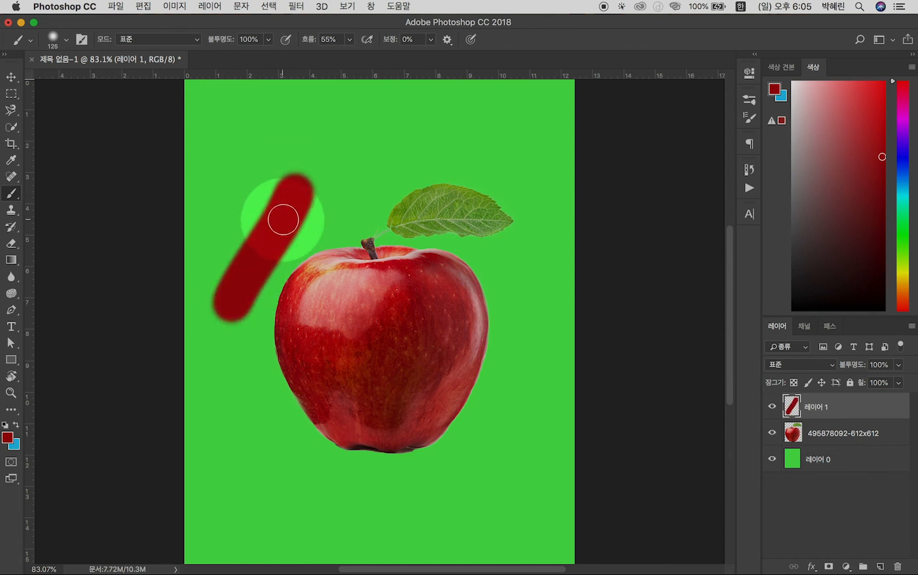
pyautogui.moveTo(283, 215); pyautogui.dragTo(341, 314)
pyautogui.moveTo(362, 160); pyautogui.dragTo(373, 346)
pyautogui.moveTo(377, 242); pyautogui.dragTo(432, 241)
pyautogui.moveTo(440, 181)
pyautogui.mouseDown()
pyautogui.moveTo(545, 211)
pyautogui.moveTo(536, 285)
pyautogui.moveTo(489, 307)
pyautogui.moveTo(551, 322)
pyautogui.mouseUp()
pyautogui.moveTo(592, 254); pyautogui.dragTo(556, 383)
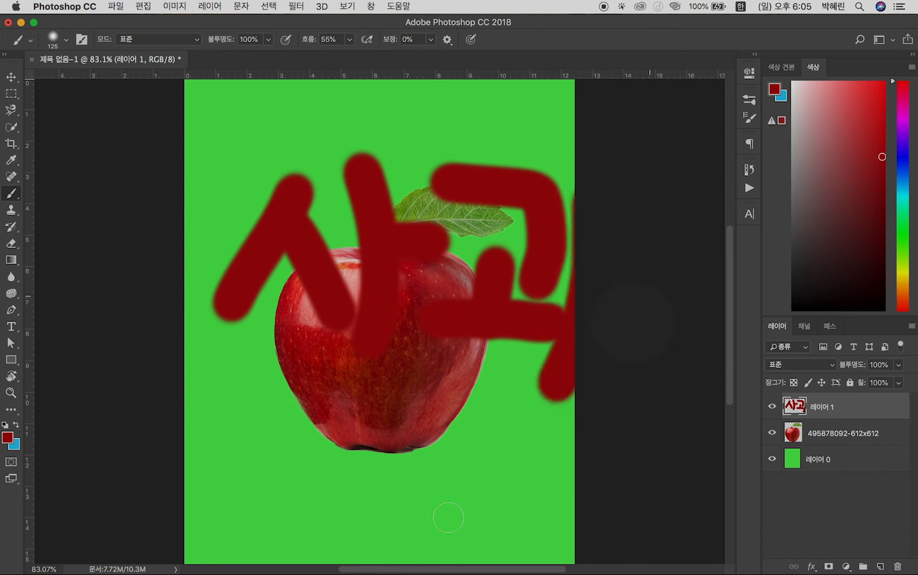
# Scribble thick dark red loops over the apple on the separate top layer, erase part with a 307 px Eraser, and undo the erasing
pyautogui.moveTo(371, 400)
pyautogui.mouseDown()
pyautogui.moveTo(438, 281)
pyautogui.moveTo(451, 144)
pyautogui.moveTo(379, 451)
pyautogui.moveTo(287, 444)
pyautogui.moveTo(309, 287)
pyautogui.moveTo(347, 298)
pyautogui.mouseUp()
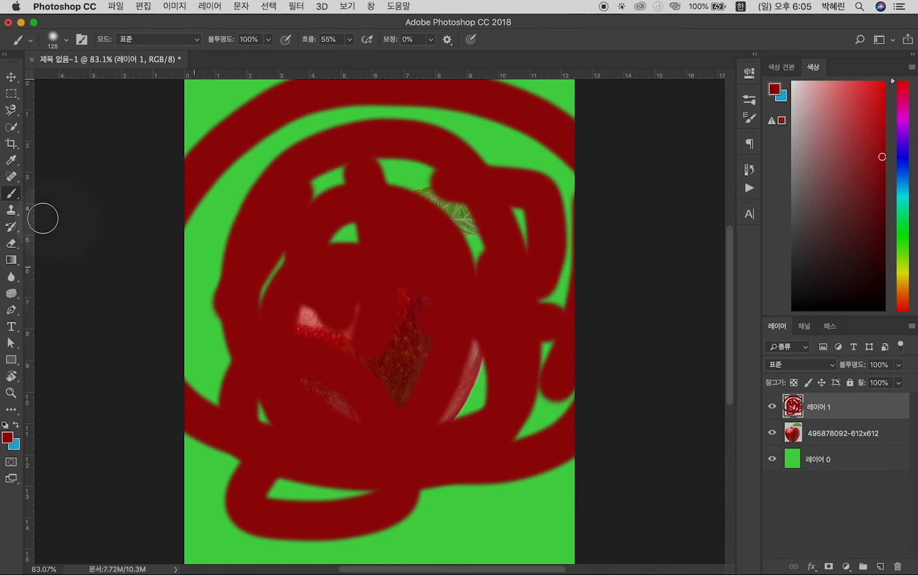
pyautogui.click(11, 245)
pyautogui.moveTo(317, 291)
pyautogui.mouseDown()
pyautogui.moveTo(496, 295)
pyautogui.moveTo(249, 304)
pyautogui.moveTo(327, 314)
pyautogui.moveTo(335, 273)
pyautogui.moveTo(300, 280)
pyautogui.moveTo(337, 300)
pyautogui.moveTo(321, 287)
pyautogui.moveTo(375, 303)
pyautogui.moveTo(522, 197)
pyautogui.moveTo(514, 114)
pyautogui.moveTo(451, 227)
pyautogui.moveTo(345, 346)
pyautogui.moveTo(230, 218)
pyautogui.moveTo(338, 137)
pyautogui.moveTo(390, 204)
pyautogui.moveTo(259, 214)
pyautogui.moveTo(428, 137)
pyautogui.moveTo(276, 234)
pyautogui.moveTo(232, 500)
pyautogui.moveTo(351, 242)
pyautogui.moveTo(589, 304)
pyautogui.moveTo(393, 479)
pyautogui.moveTo(309, 468)
pyautogui.mouseUp()
pyautogui.click(357, 288)
pyautogui.press('super+z')
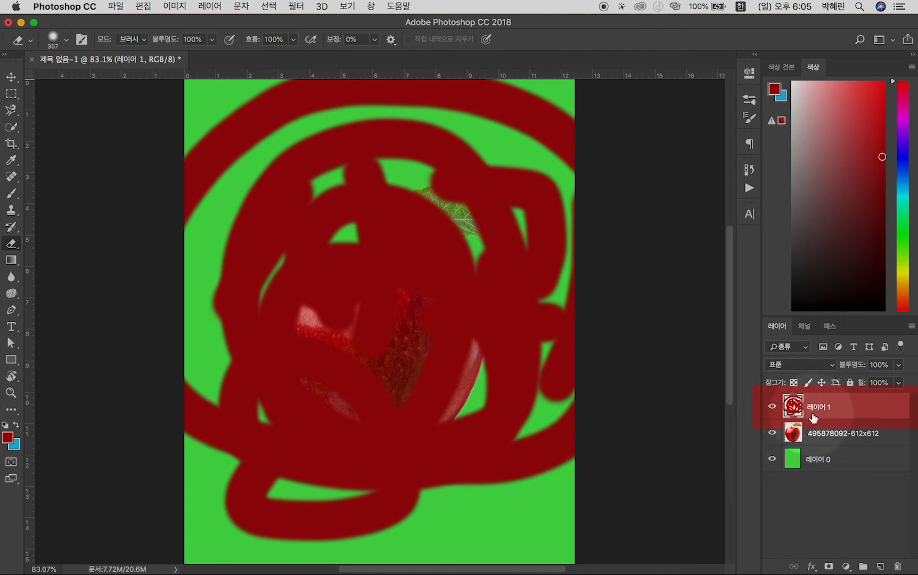
# Delete the scribbled layer above the apple image and move the apple up slightly on the canvas
pyautogui.press('BackSpace')
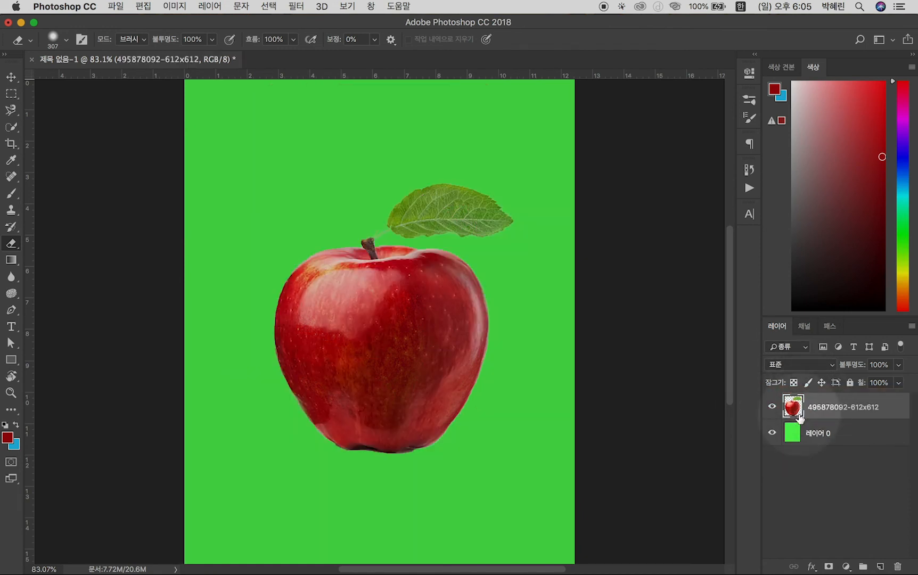
pyautogui.press('v')
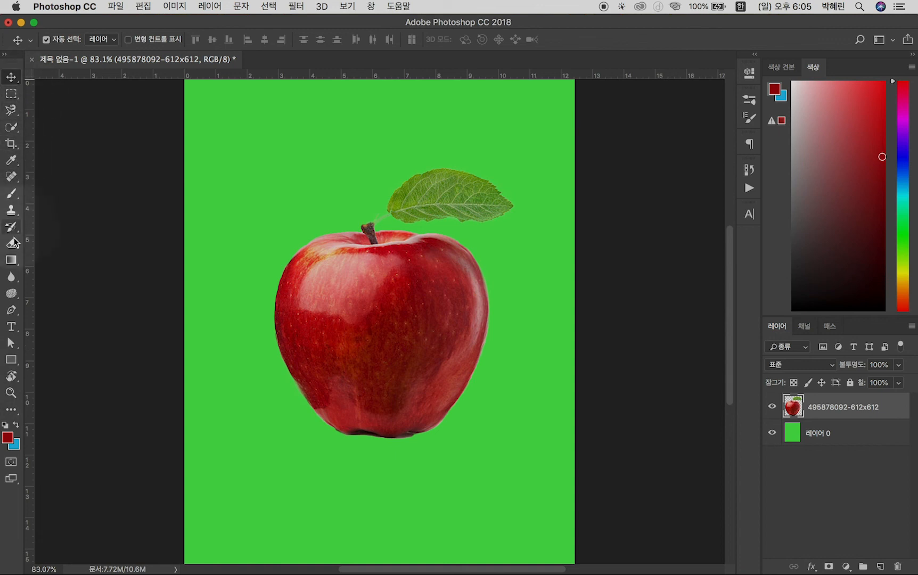
# Try starting an empty text layer over the apple, and discard it by returning to the apple layer
pyautogui.click(12, 360)
pyautogui.click(329, 356)
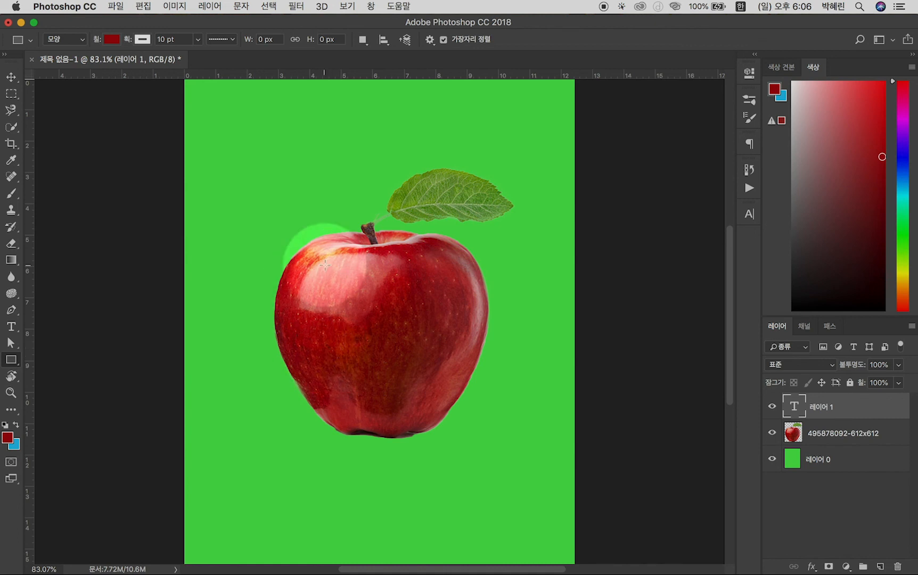
pyautogui.press('v')
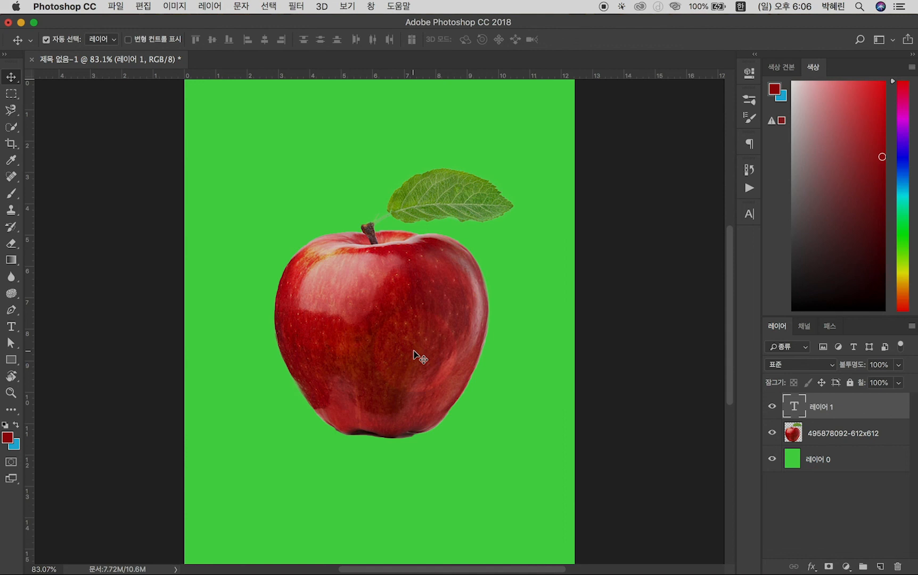
pyautogui.click(845, 429)
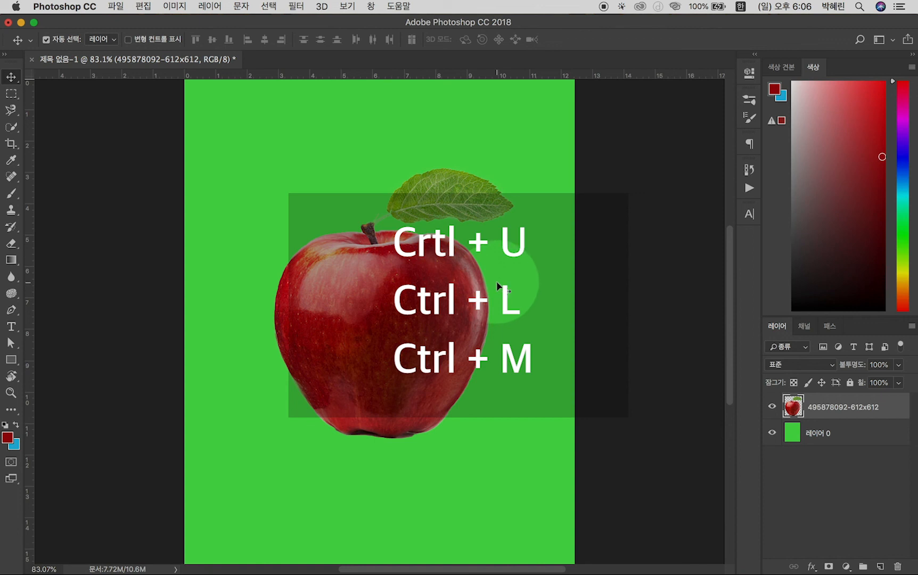
pyautogui.click(175, 6)
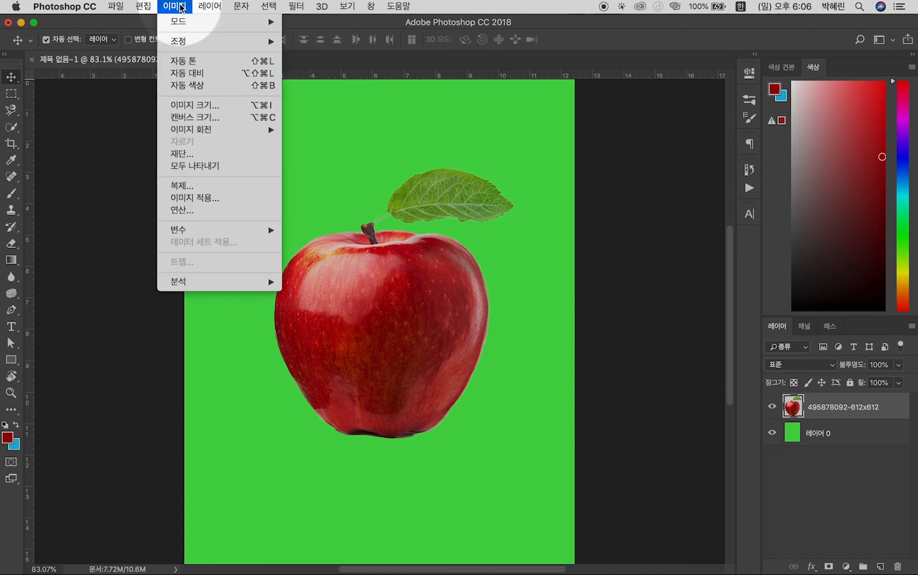
pyautogui.moveTo(186, 42)
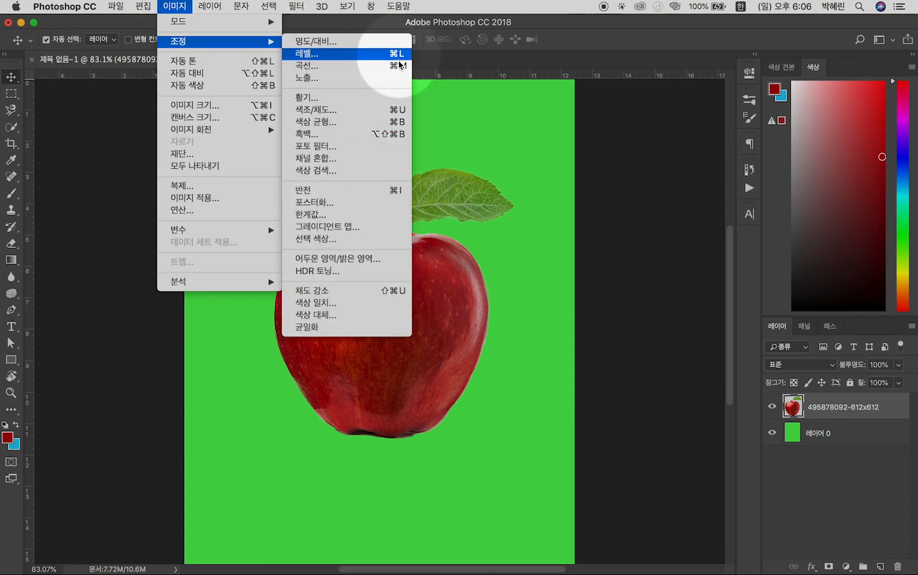
pyautogui.click(453, 332)
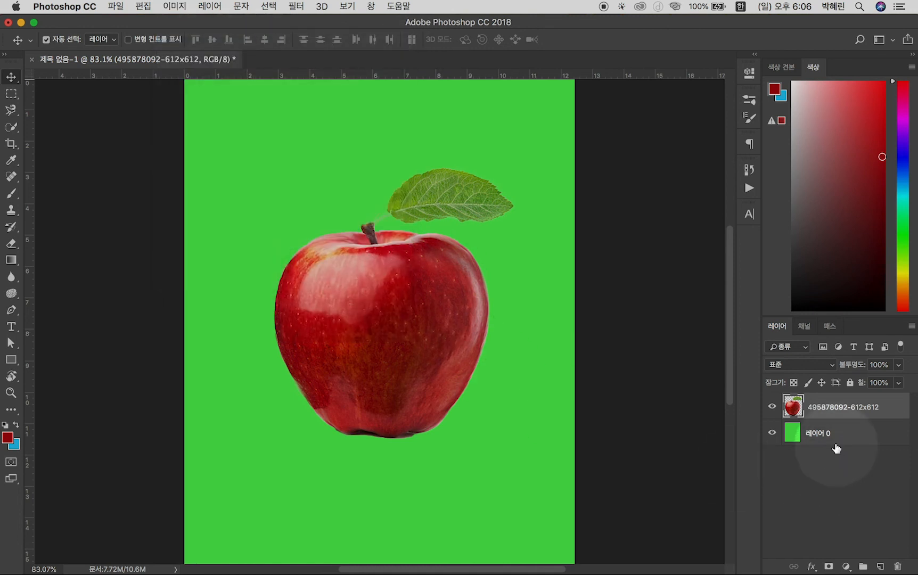
# Apply Hue/Saturation to the apple layer with hue +87, saturation +5 and lightness +2
pyautogui.click(832, 435)
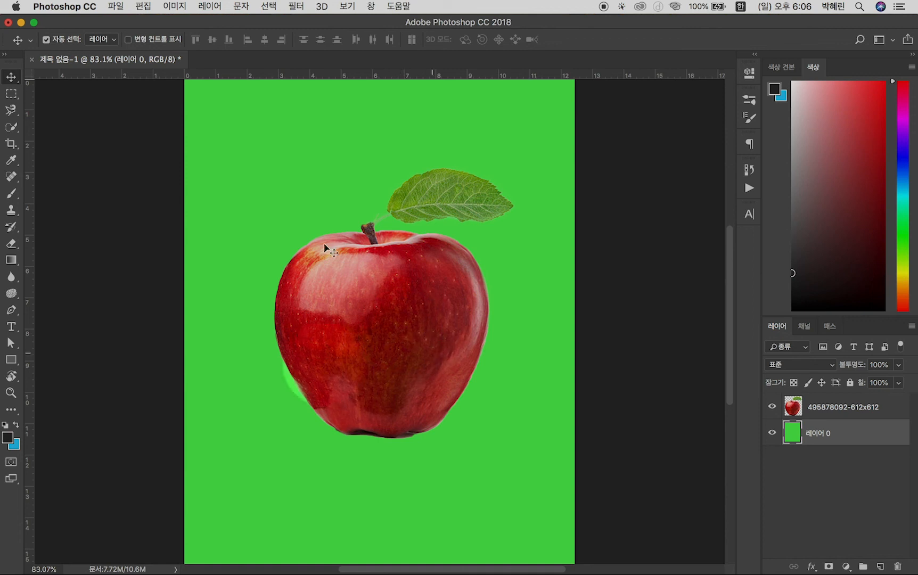
pyautogui.click(866, 408)
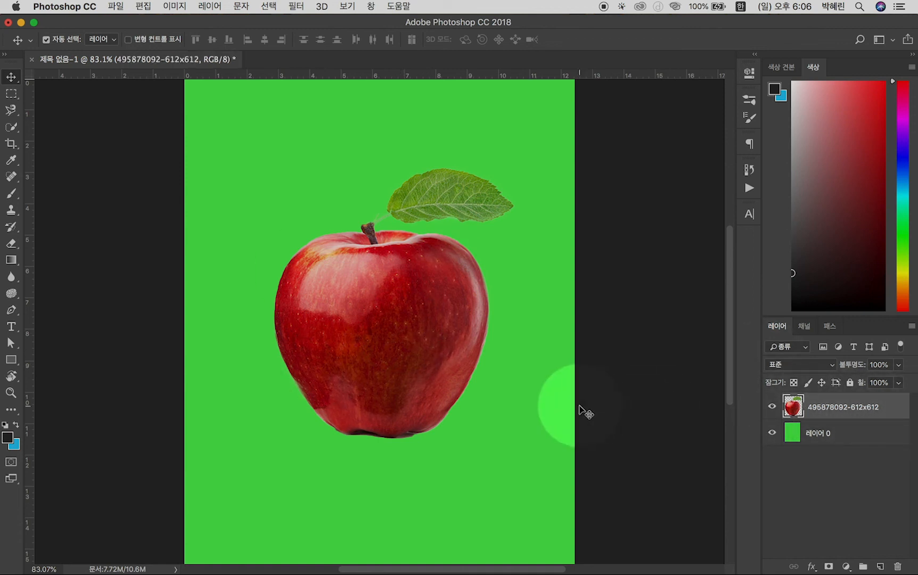
pyautogui.press('super+u')
pyautogui.moveTo(670, 88); pyautogui.dragTo(603, 62)
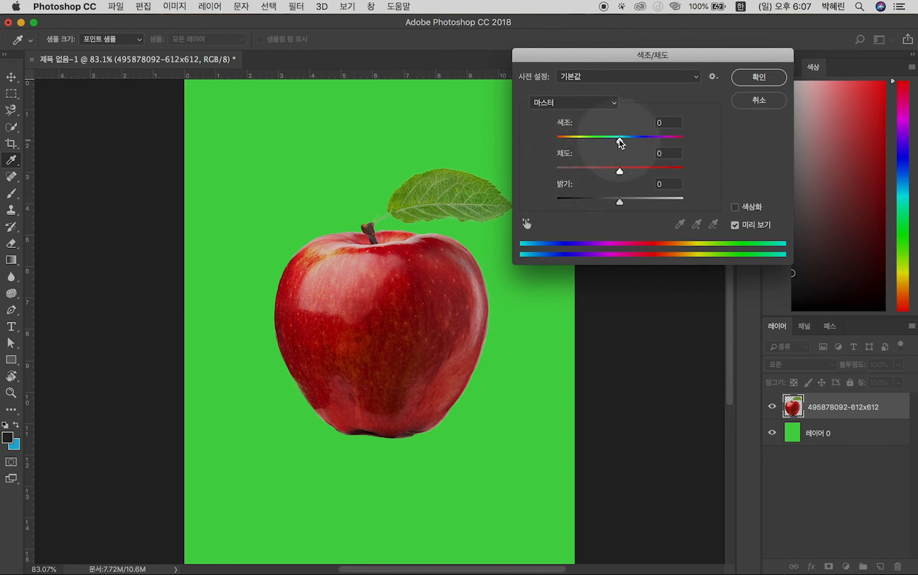
pyautogui.moveTo(620, 142); pyautogui.dragTo(661, 143)
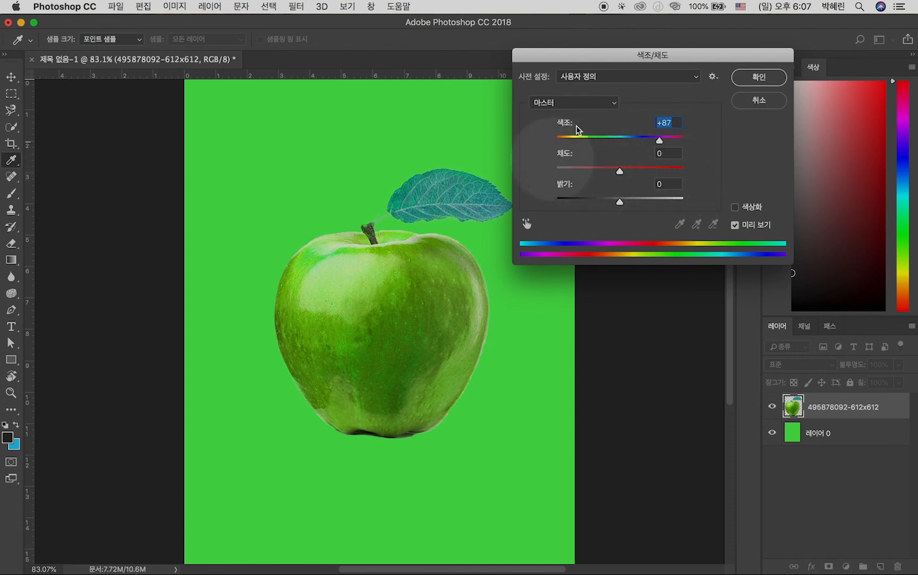
pyautogui.moveTo(620, 174)
pyautogui.mouseDown()
pyautogui.moveTo(536, 176)
pyautogui.moveTo(698, 176)
pyautogui.moveTo(632, 176)
pyautogui.mouseUp()
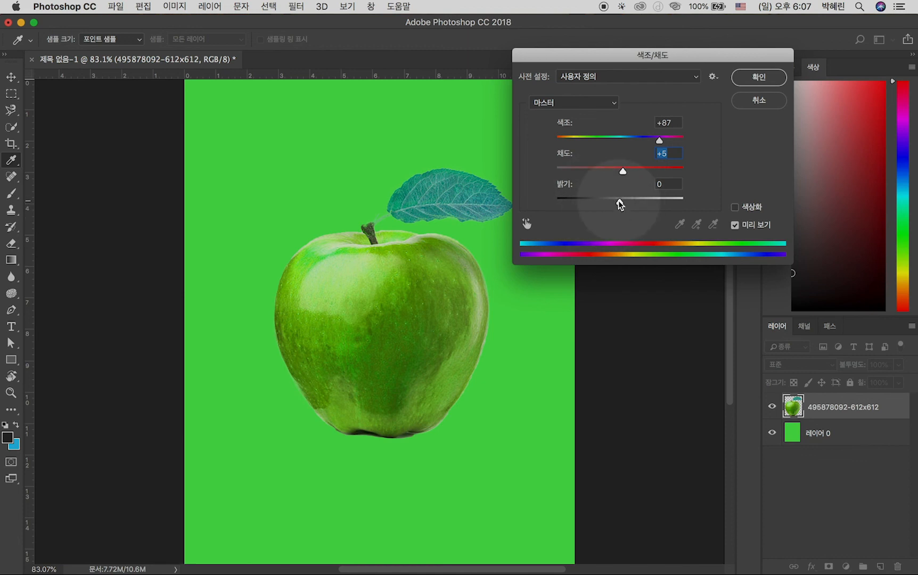
pyautogui.moveTo(618, 204)
pyautogui.mouseDown()
pyautogui.moveTo(541, 202)
pyautogui.moveTo(714, 209)
pyautogui.moveTo(622, 208)
pyautogui.mouseUp()
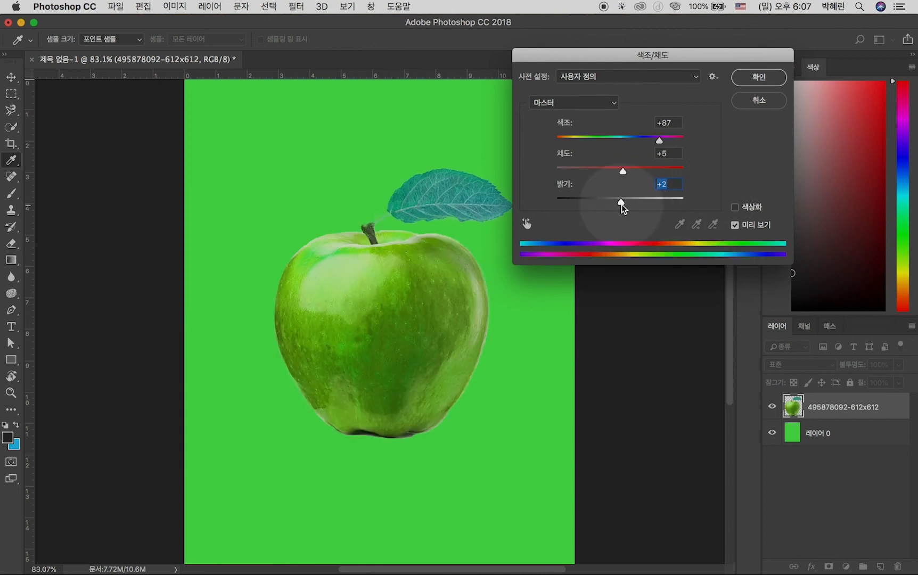
pyautogui.click(750, 77)
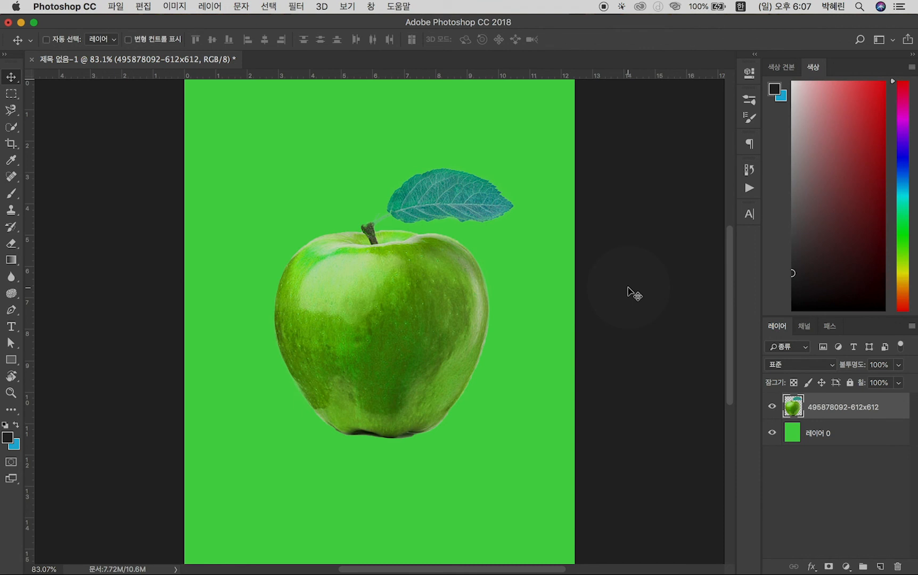
# Compare the apple before and after the Hue/Saturation change by repeatedly undoing and redoing it
pyautogui.press('super+z')
pyautogui.press('super+z')
pyautogui.press('super+z')
pyautogui.press('super+z')
pyautogui.press('super+z')
pyautogui.press('super+z')
pyautogui.press('super+z')
pyautogui.press('super+z')
pyautogui.press('super+z')
pyautogui.press('super+z')
# Apply Levels to the apple with input black point 15 and white point 243, and compare before and after
pyautogui.press('super+l')
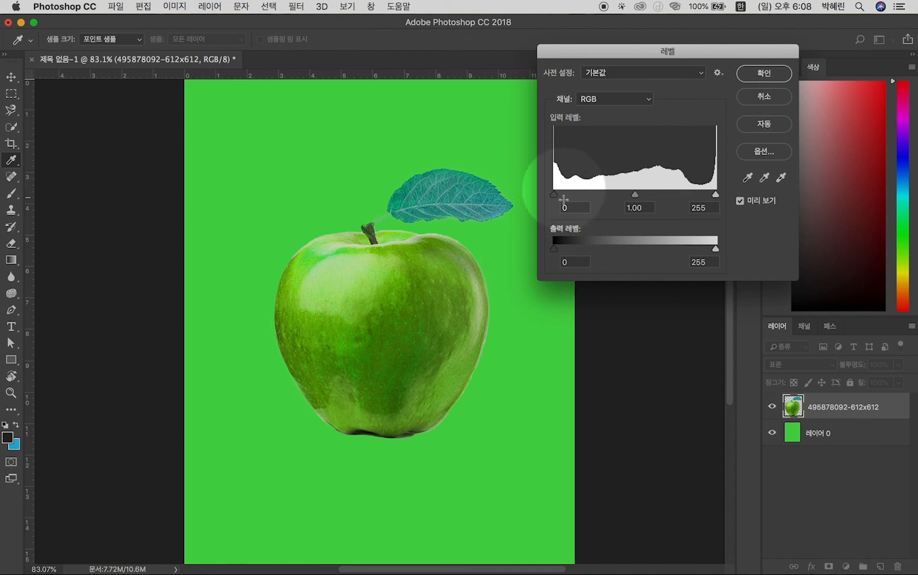
pyautogui.moveTo(554, 194)
pyautogui.mouseDown()
pyautogui.moveTo(707, 198)
pyautogui.moveTo(548, 200)
pyautogui.mouseUp()
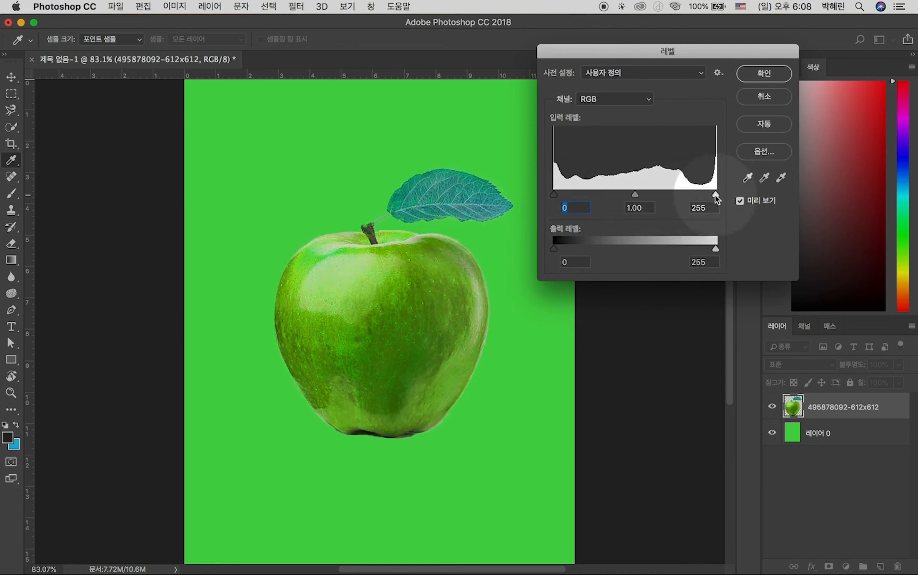
pyautogui.moveTo(714, 194)
pyautogui.mouseDown()
pyautogui.moveTo(625, 201)
pyautogui.moveTo(719, 196)
pyautogui.mouseUp()
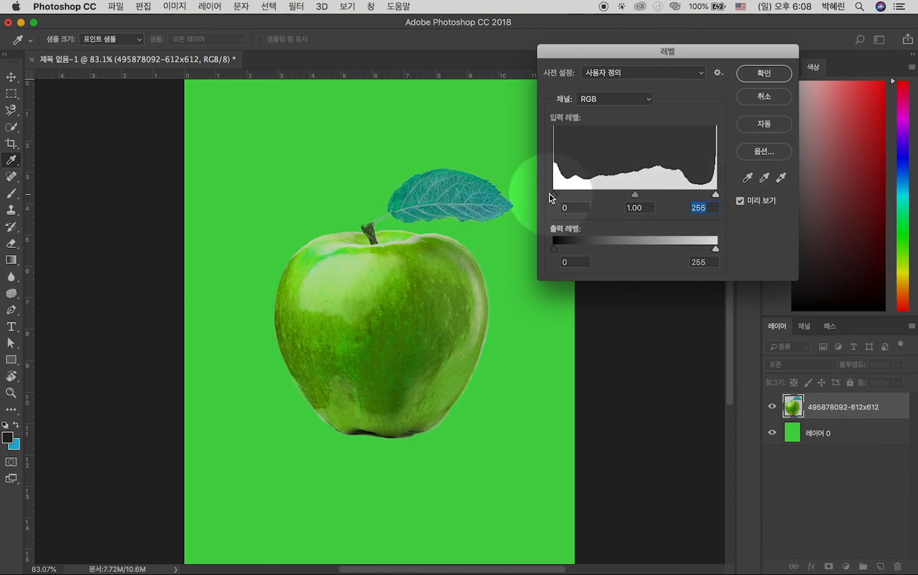
pyautogui.moveTo(563, 195); pyautogui.dragTo(566, 195)
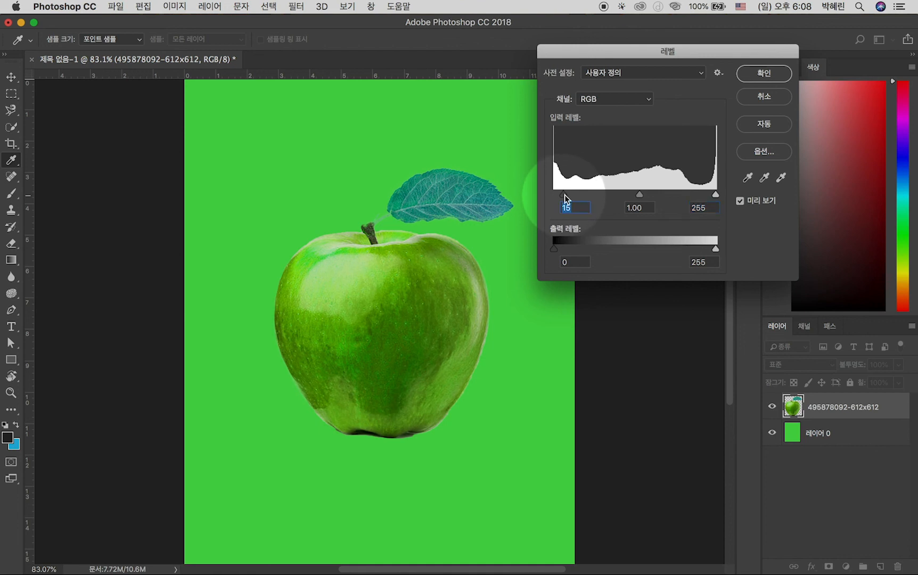
pyautogui.moveTo(715, 196); pyautogui.dragTo(708, 197)
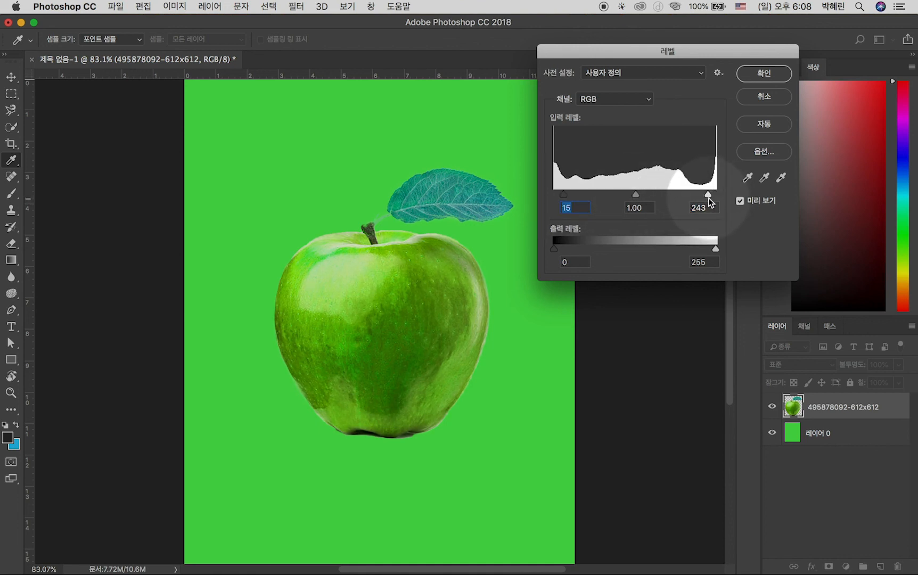
pyautogui.click(763, 73)
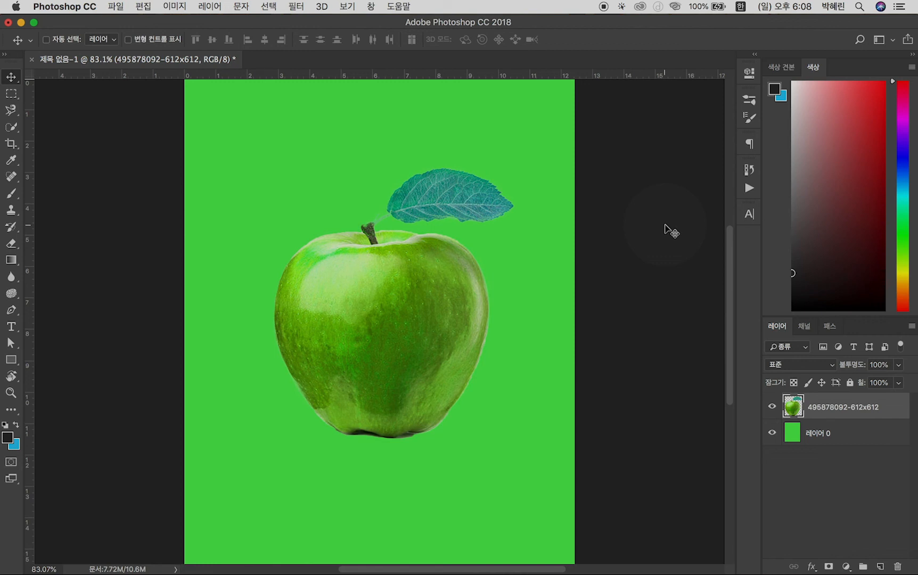
pyautogui.press('super+z')
pyautogui.press('super+z')
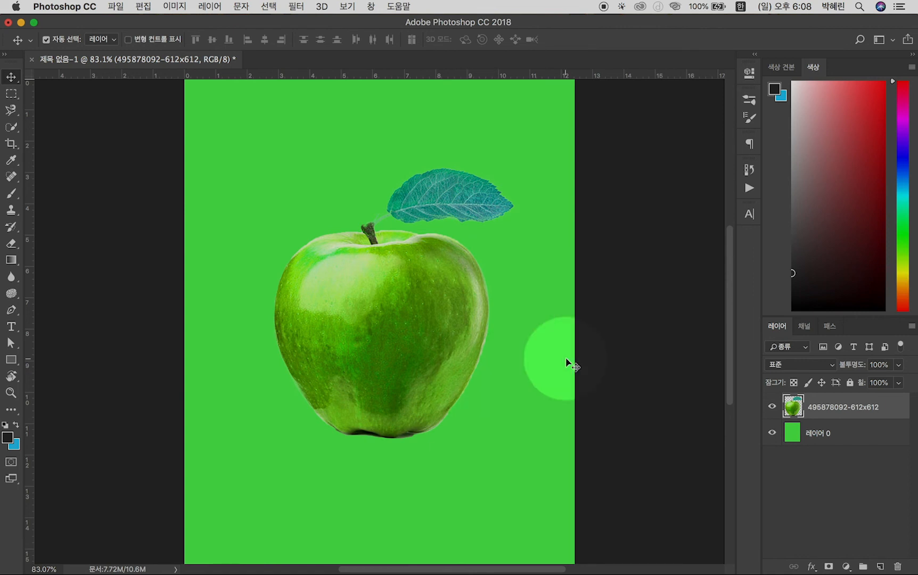
# Try an S-shaped RGB curve on the apple with points at input 185, output 196 and input 67, output 57, and reset it
pyautogui.press('super+m')
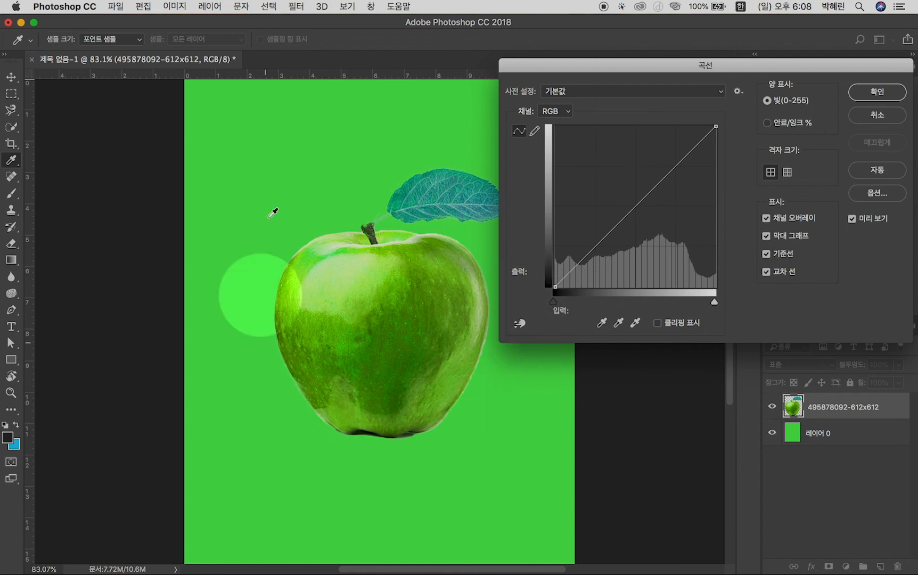
pyautogui.moveTo(674, 165); pyautogui.dragTo(671, 164)
pyautogui.moveTo(595, 243); pyautogui.dragTo(597, 251)
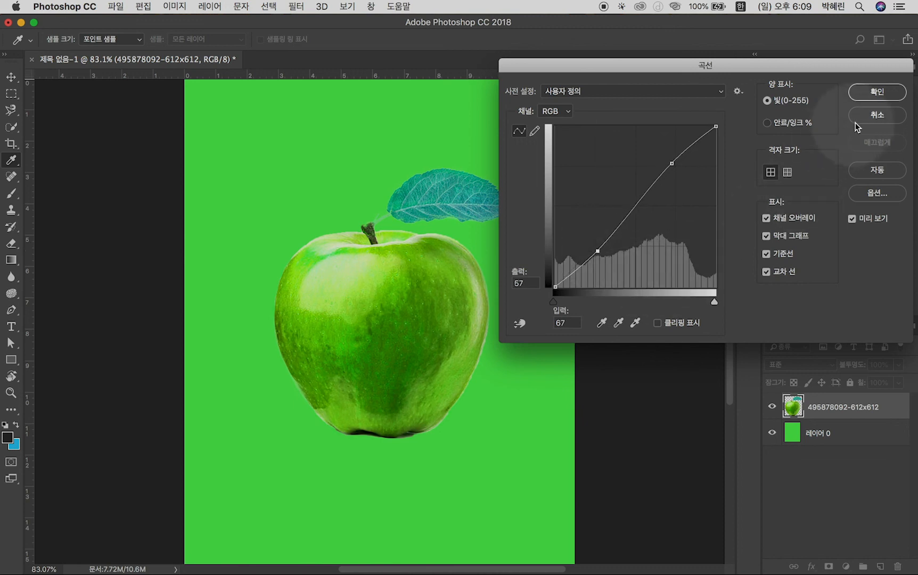
pyautogui.press('BackSpace')
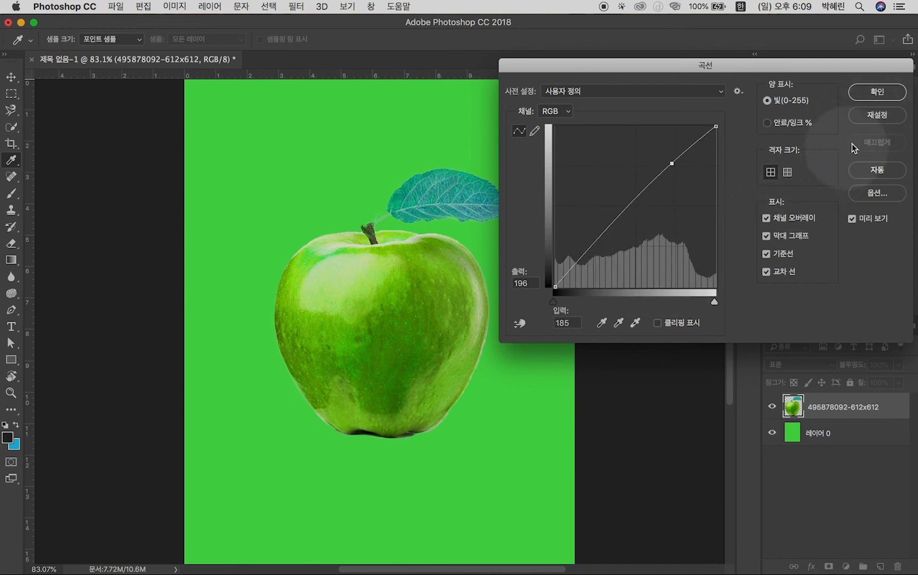
pyautogui.click(877, 115)
# Apply Curves to the apple with RGB points at input 193, output 188 and input 59, output 66, and compare before and after
pyautogui.press('super+m')
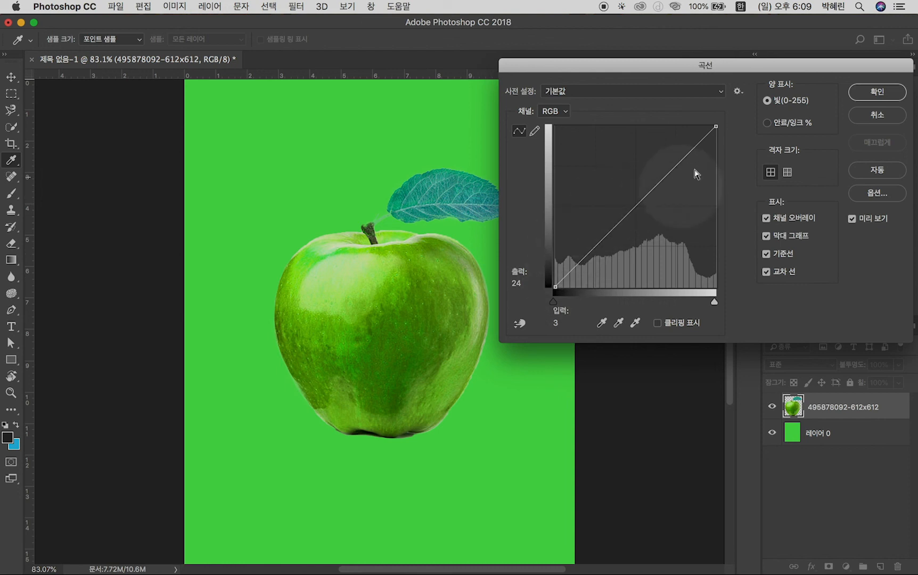
pyautogui.click(676, 167)
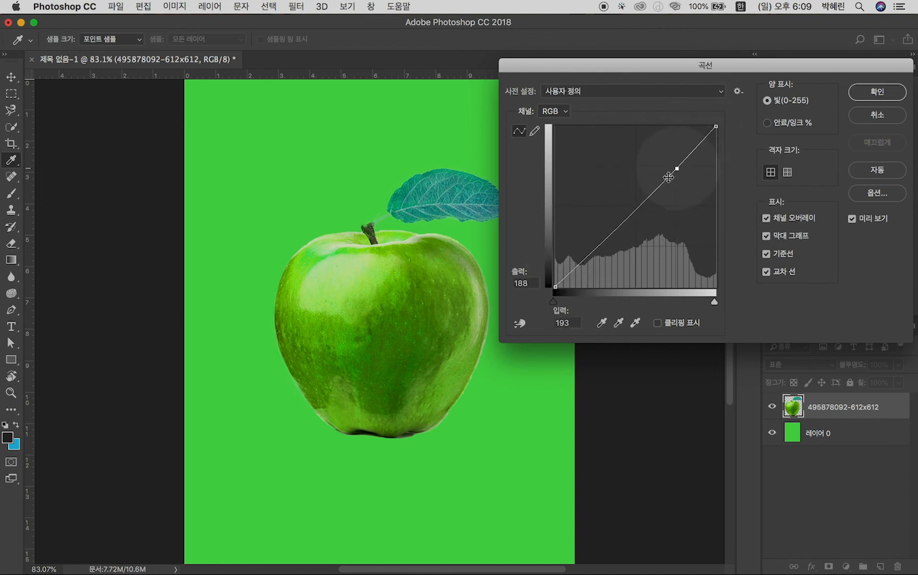
pyautogui.click(592, 245)
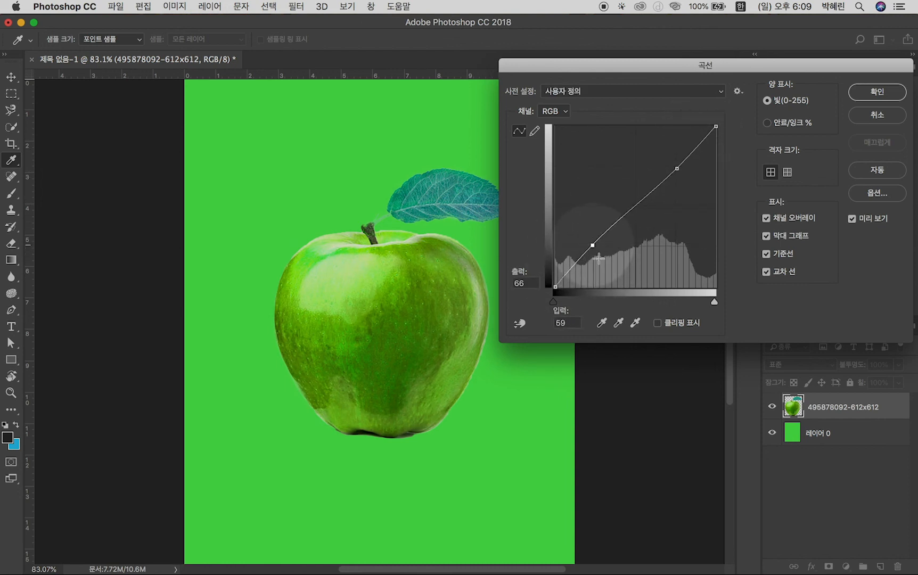
pyautogui.click(877, 92)
pyautogui.press('super+z')
pyautogui.press('super+z')
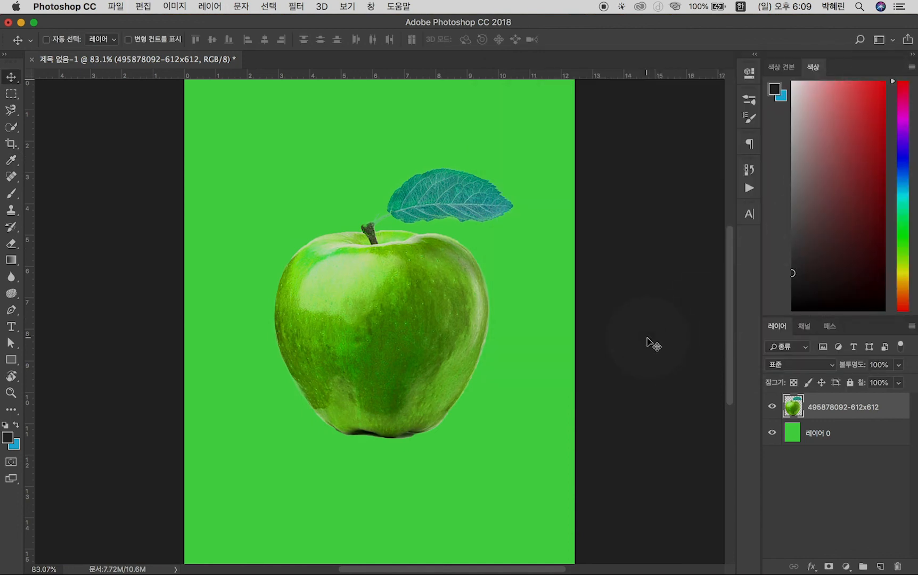